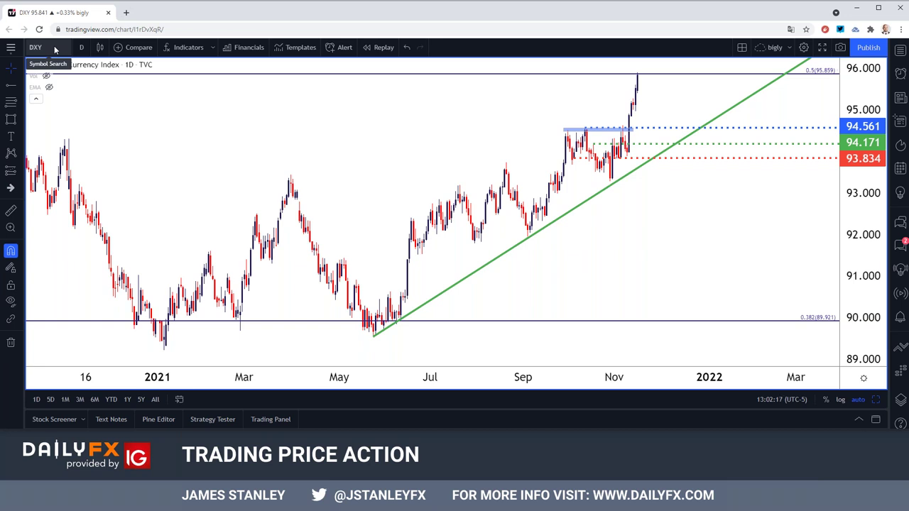
View the DXY chart on the 1 week timeframe and return it to 1 day
scroll(128, 92, down, 3)
click(80, 48)
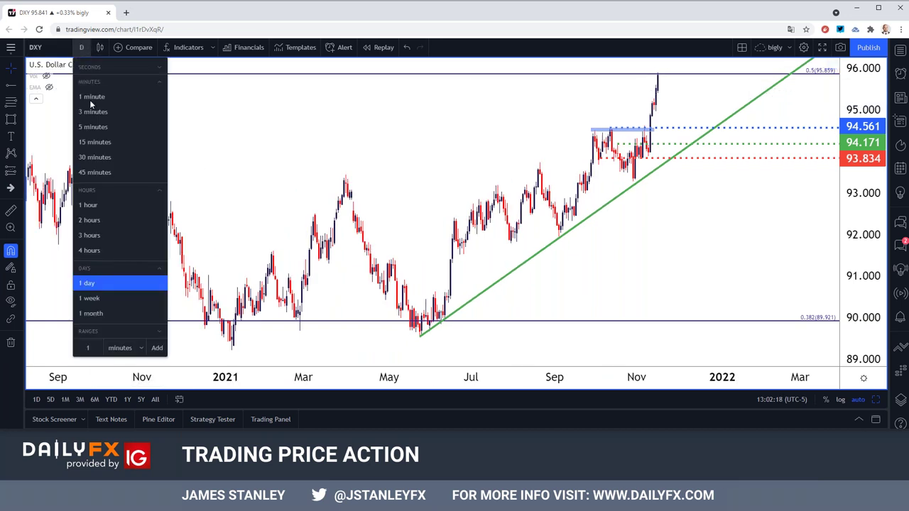
click(103, 299)
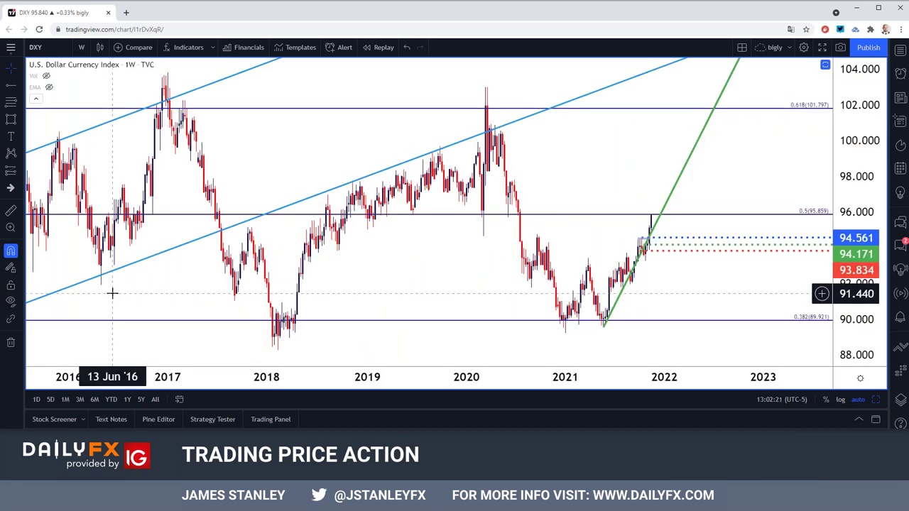
click(81, 48)
click(90, 283)
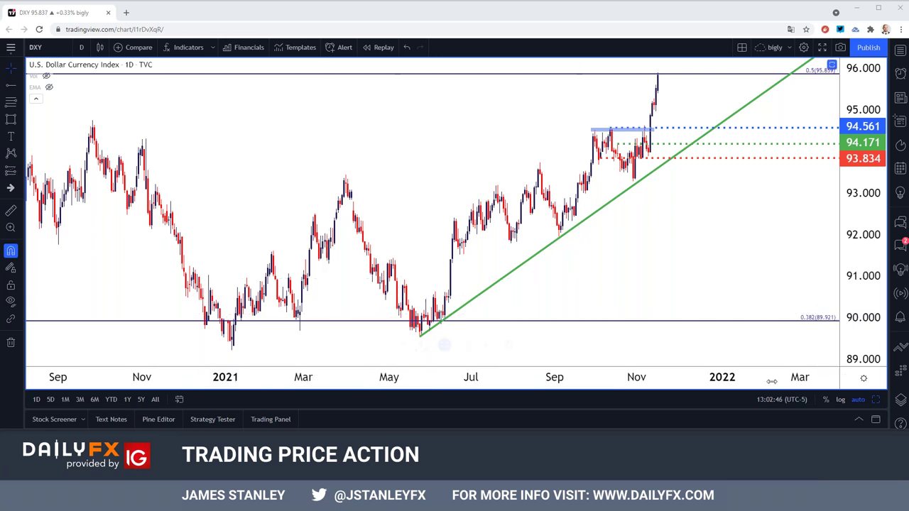
Restore the four-chart layout and maximize the daily DXY chart that has the green 93.437–93.729 zone
click(878, 402)
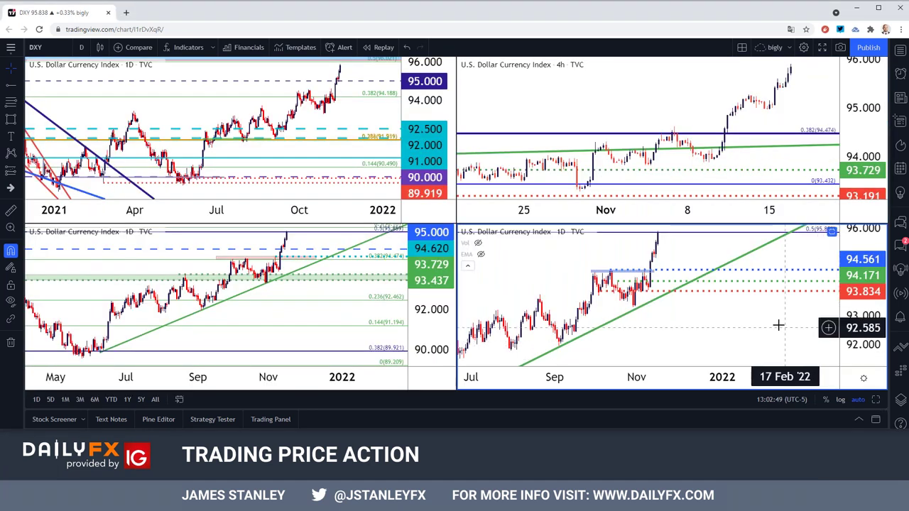
click(678, 108)
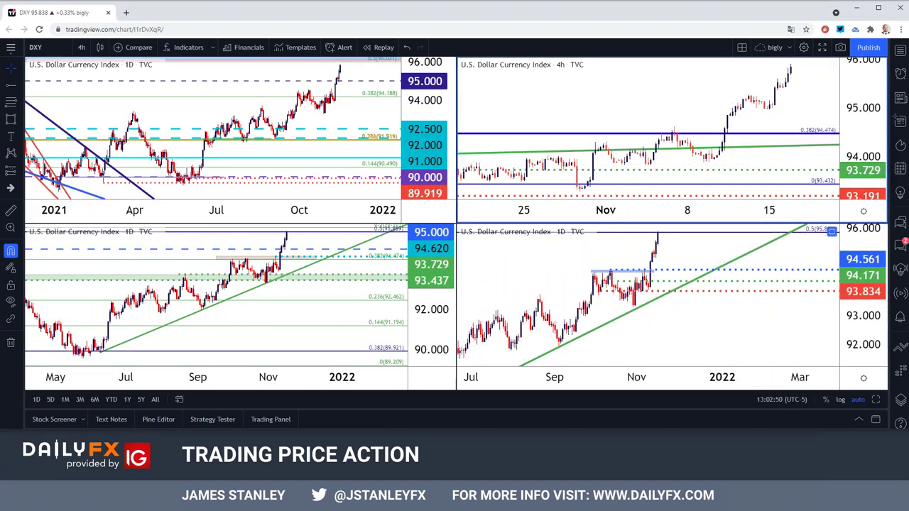
click(345, 296)
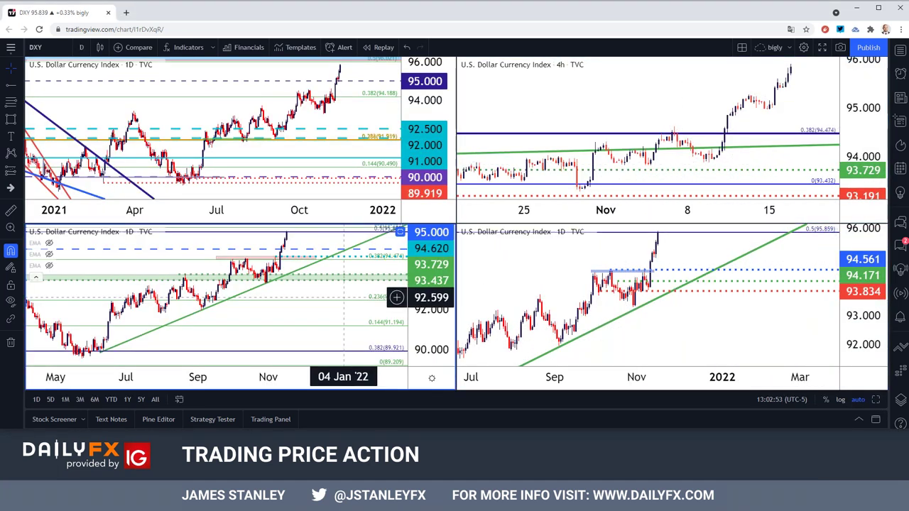
click(876, 399)
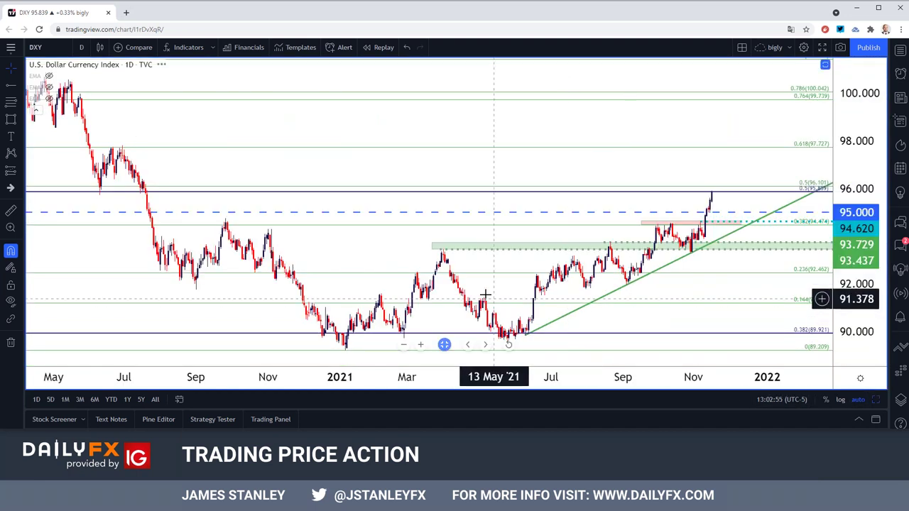
Examine the daily DXY history around the March 2020 swing and the following 2020 decline against the Fibonacci levels
scroll(405, 255, up, 2)
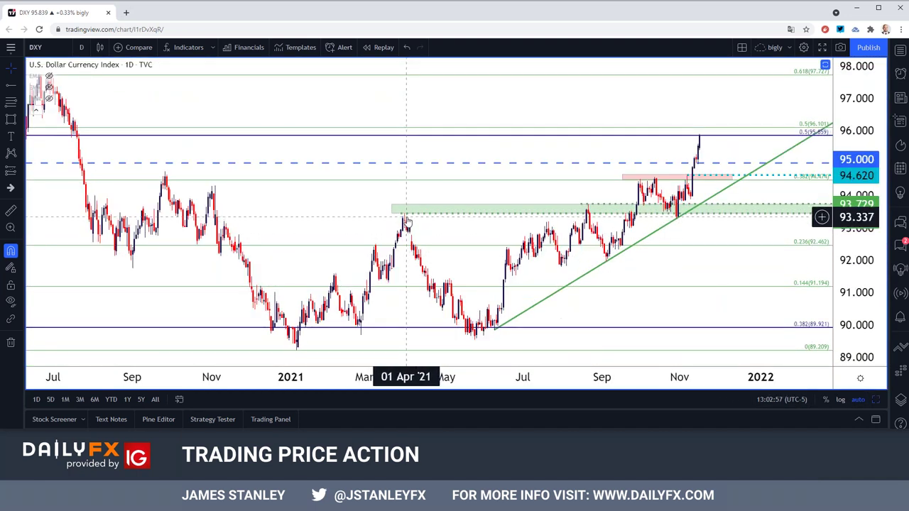
scroll(406, 214, down, 2)
scroll(406, 216, down, 3)
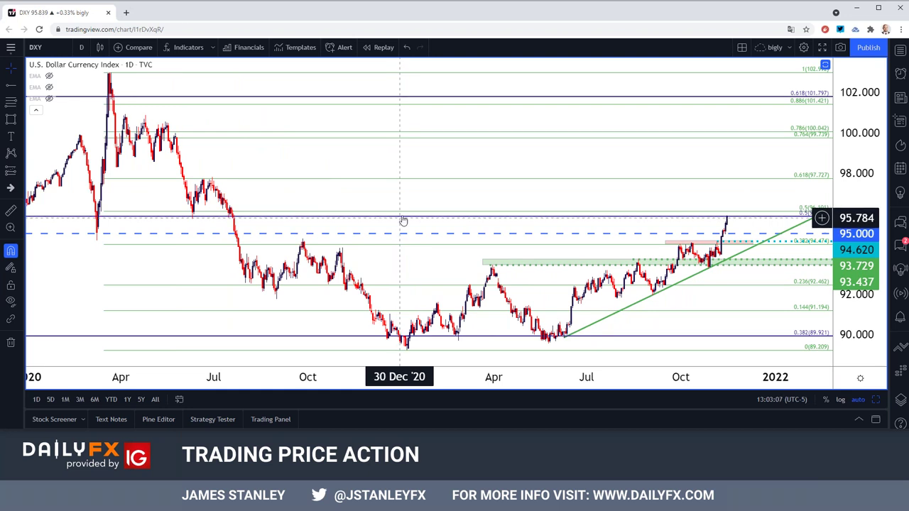
scroll(397, 217, down, 2)
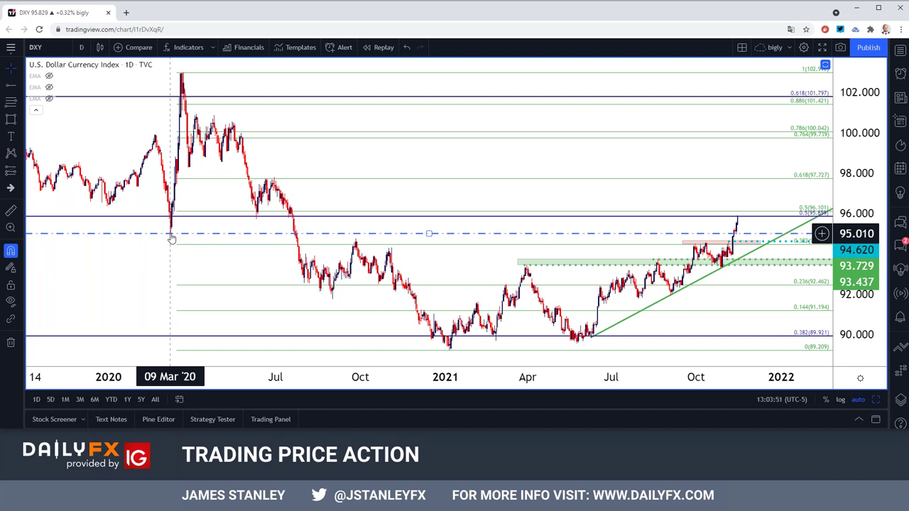
key(Escape)
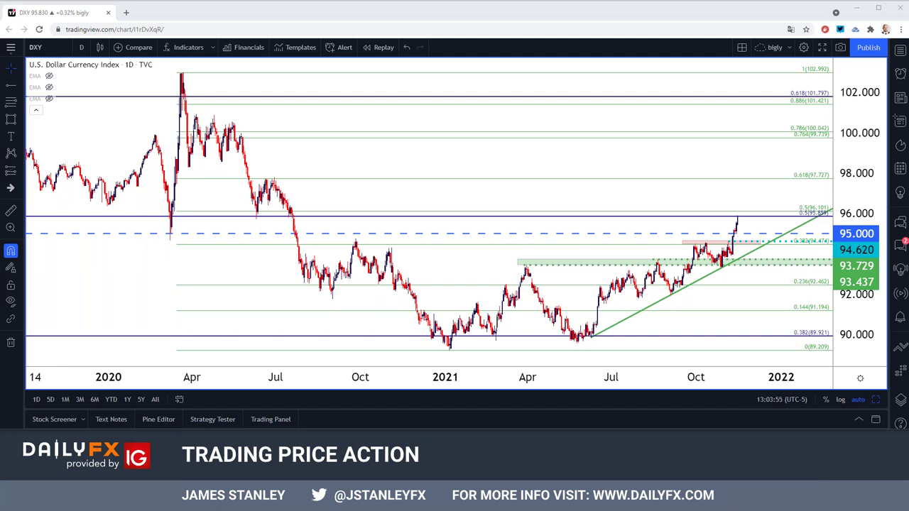
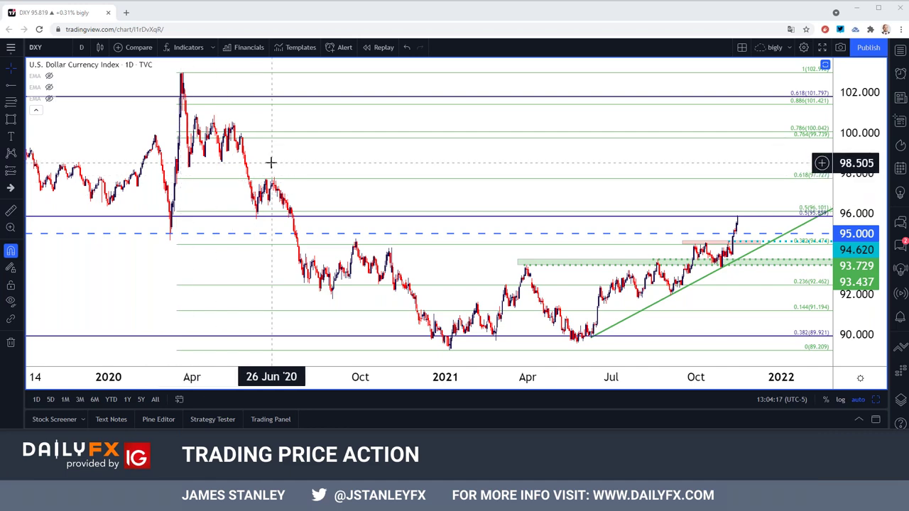
scroll(368, 191, up, 5)
scroll(367, 191, up, 1)
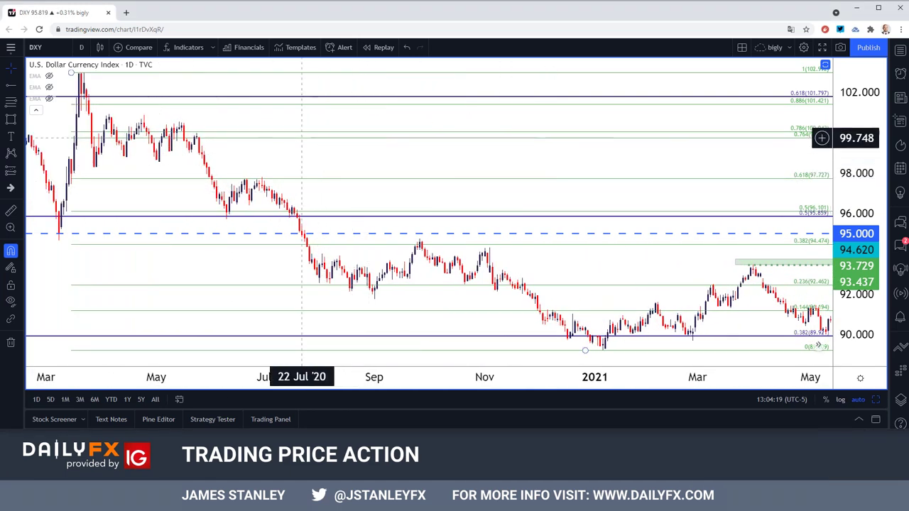
drag(308, 124, 367, 126)
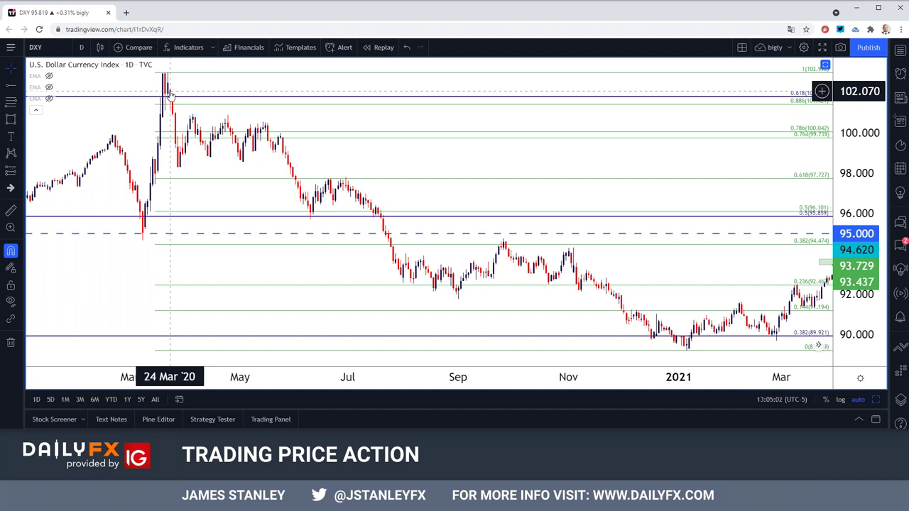
scroll(170, 95, down, 5)
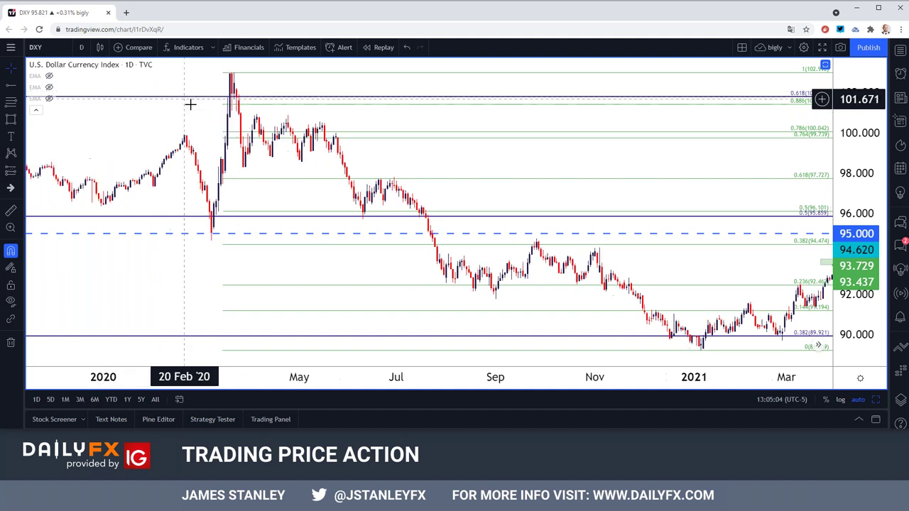
drag(578, 168, 325, 169)
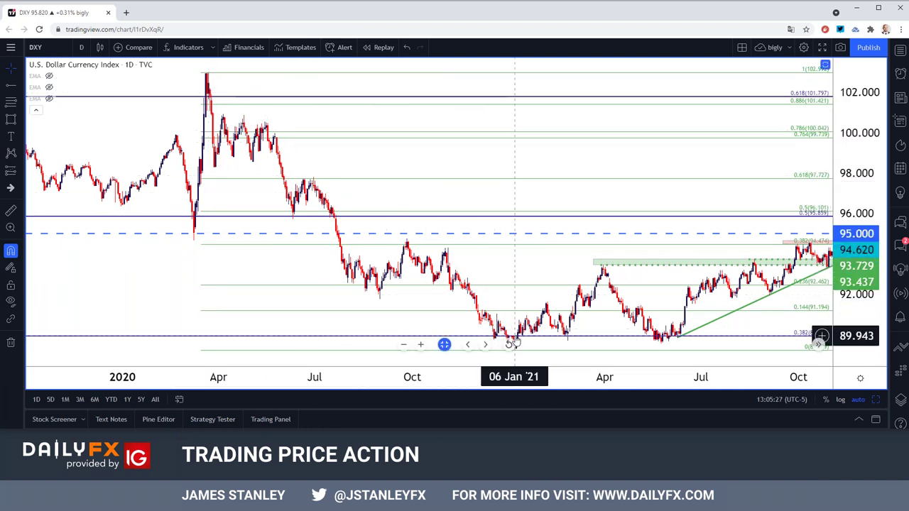
Examine the daily DXY price action around the January 2021 low and the March 2021 high
scroll(514, 343, up, 3)
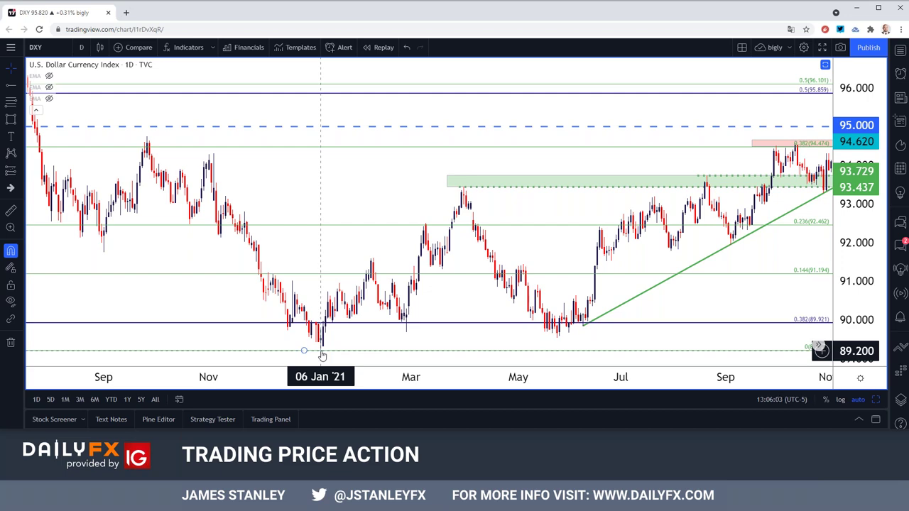
scroll(321, 355, down, 1)
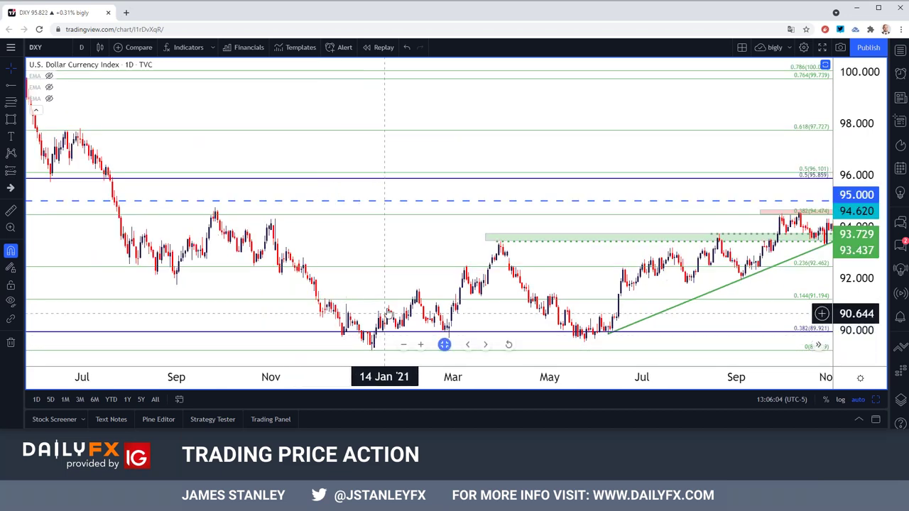
drag(378, 292, 361, 300)
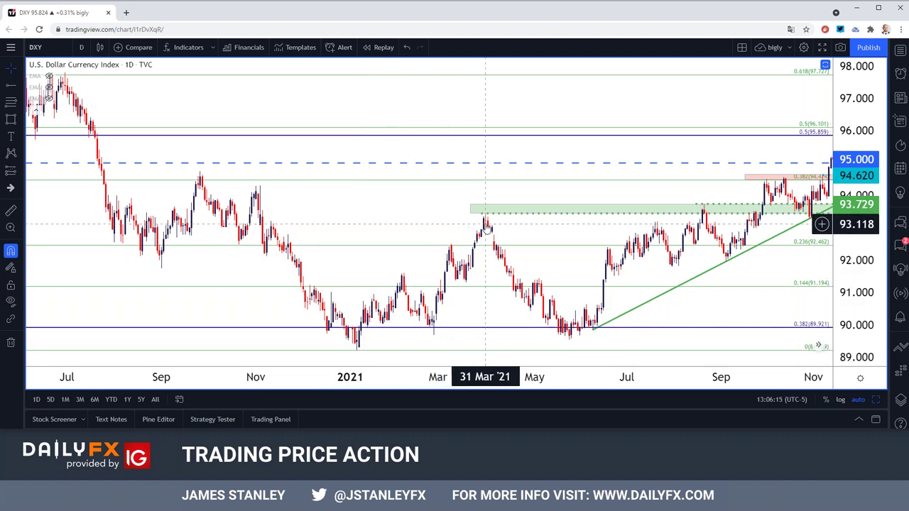
Load the TNX symbol to view the daily CBOE 10-year Treasury note yield chart
click(55, 47)
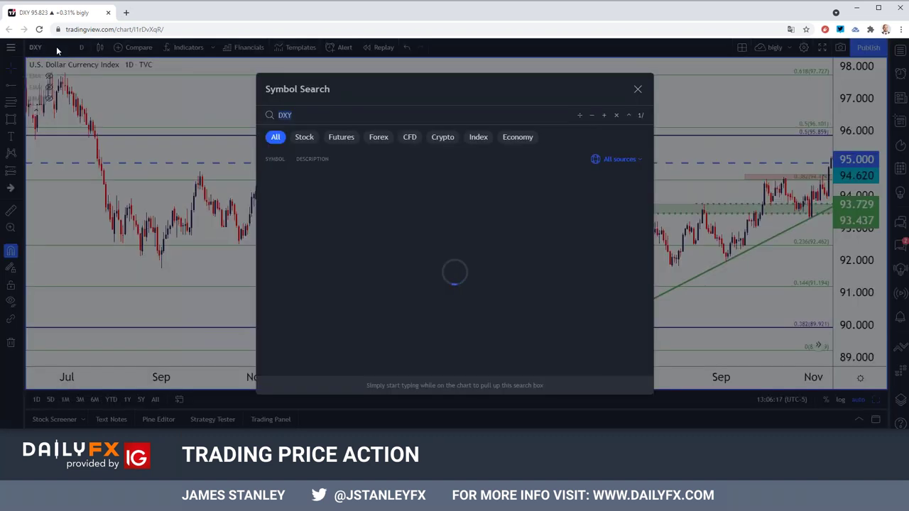
text(TNX)
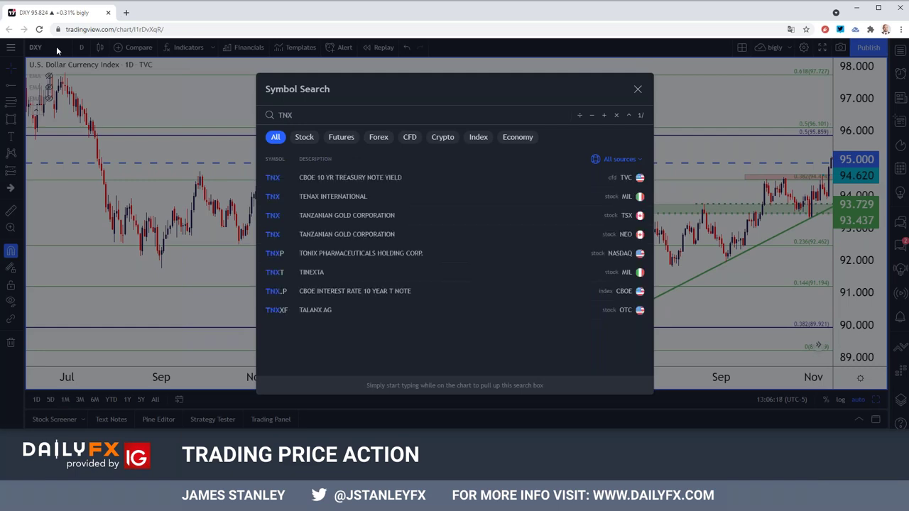
key(Return)
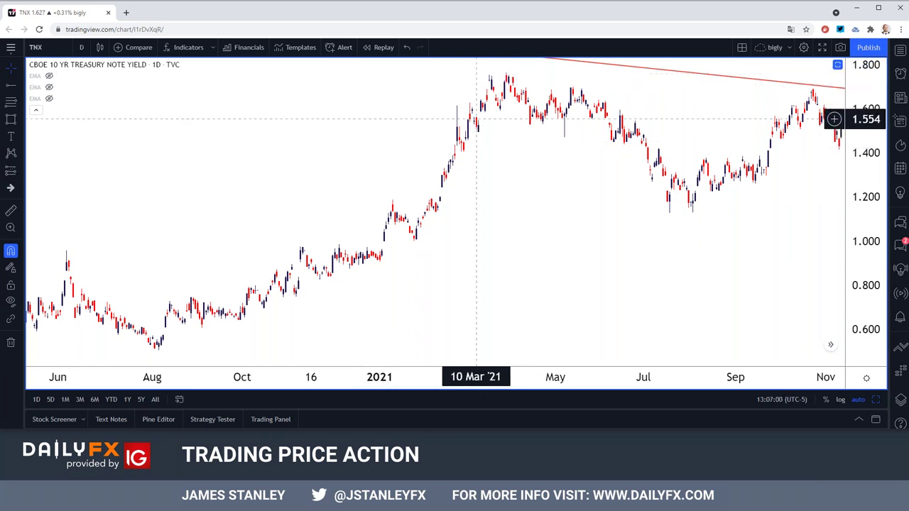
Switch the chart's symbol back to DXY
click(52, 50)
text(DXY)
key(Return)
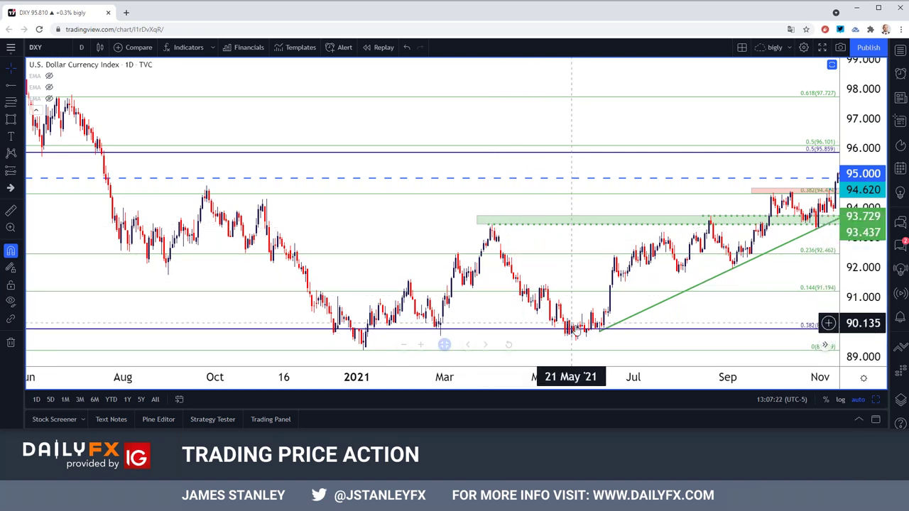
Examine the 2021 DXY price action around the rising trendline, the green and red zones and the 0.5 Fibonacci levels
drag(632, 321, 604, 321)
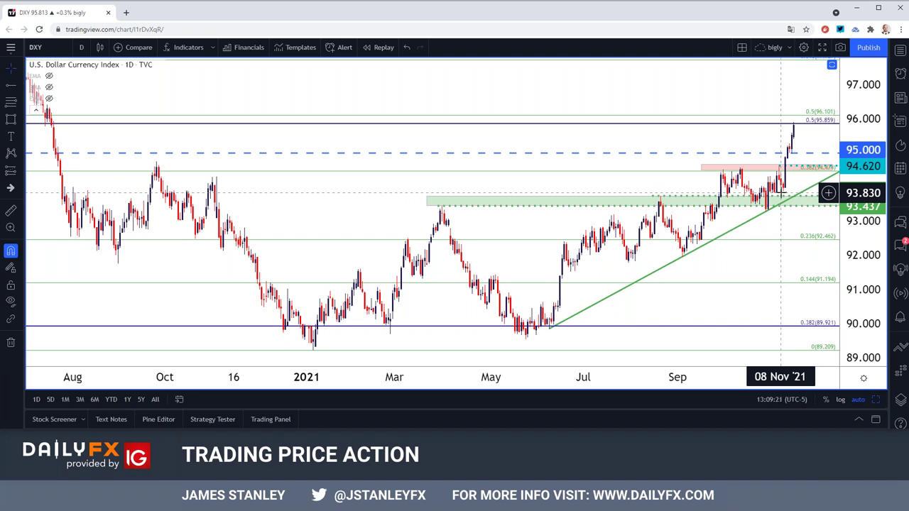
scroll(781, 192, down, 4)
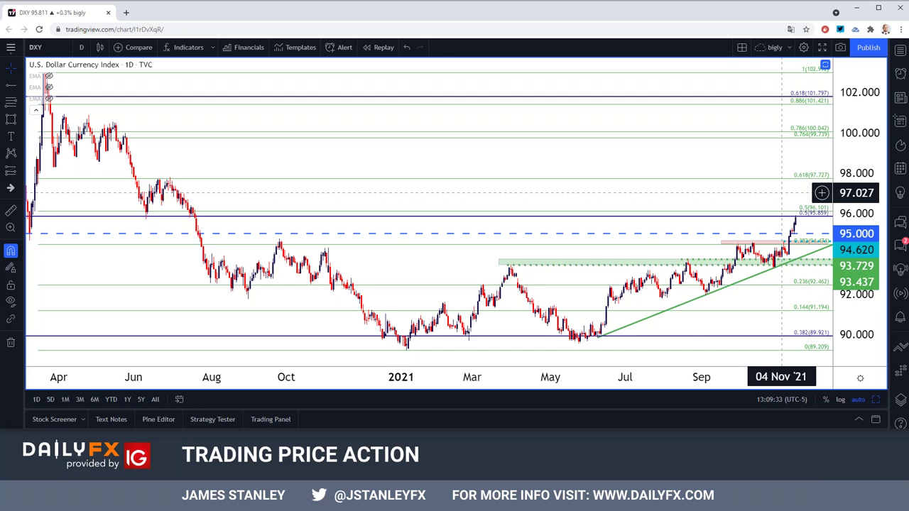
scroll(767, 200, up, 3)
scroll(751, 217, down, 1)
click(751, 213)
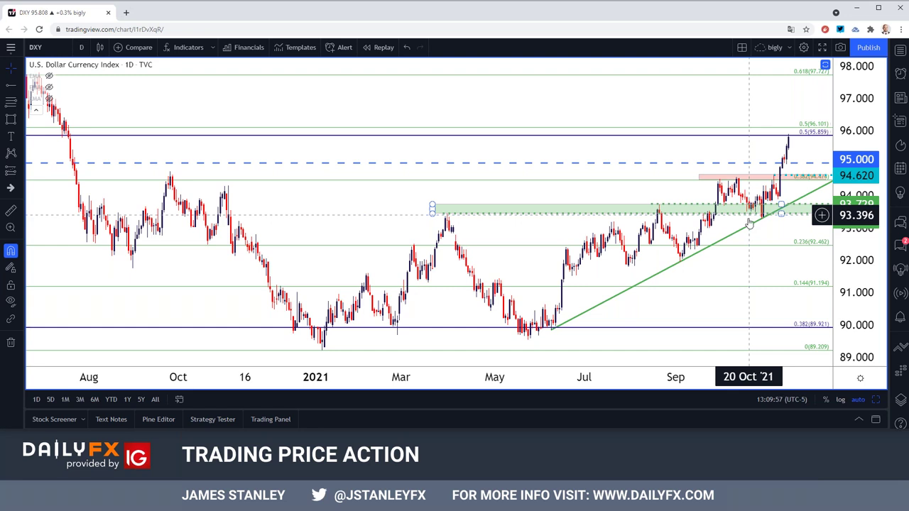
scroll(732, 248, up, 2)
scroll(726, 256, down, 2)
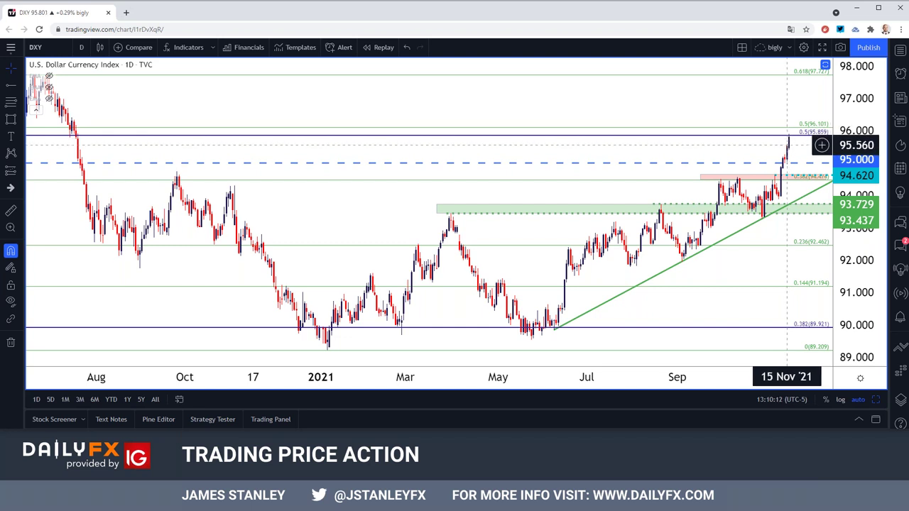
scroll(781, 153, down, 5)
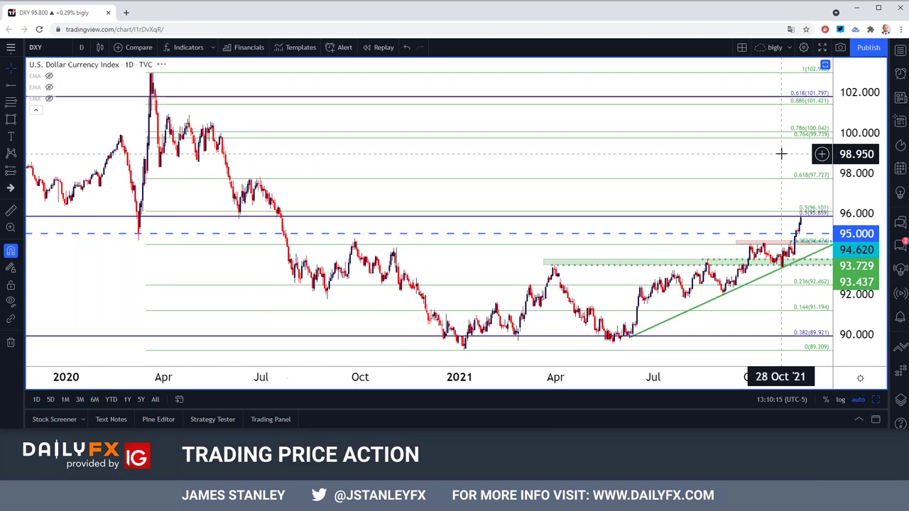
Restore the four-chart layout and maximize the daily DXY chart that has the descending trendlines and the blue zone near 96
click(873, 399)
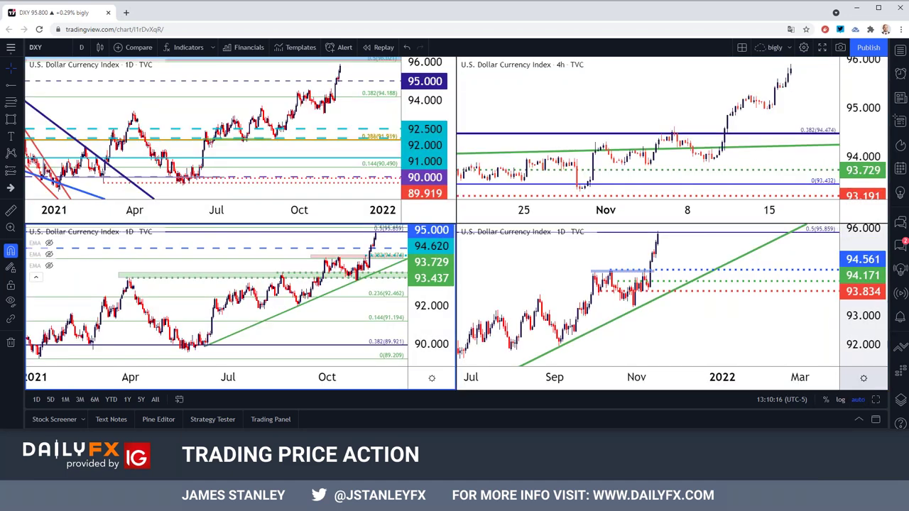
scroll(396, 277, down, 3)
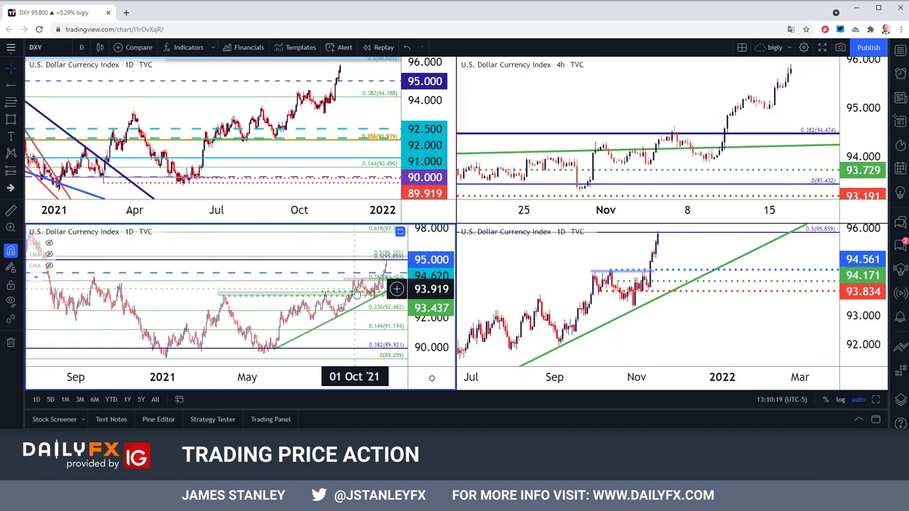
scroll(363, 154, down, 3)
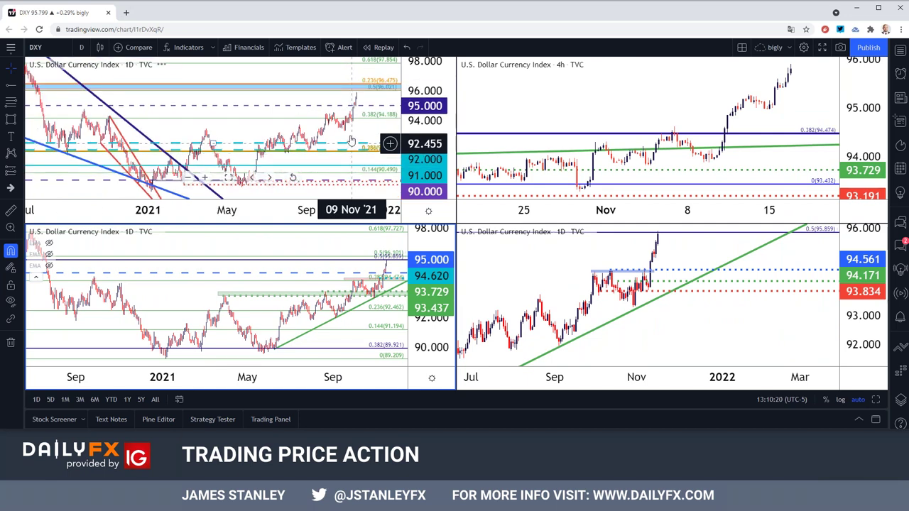
click(874, 400)
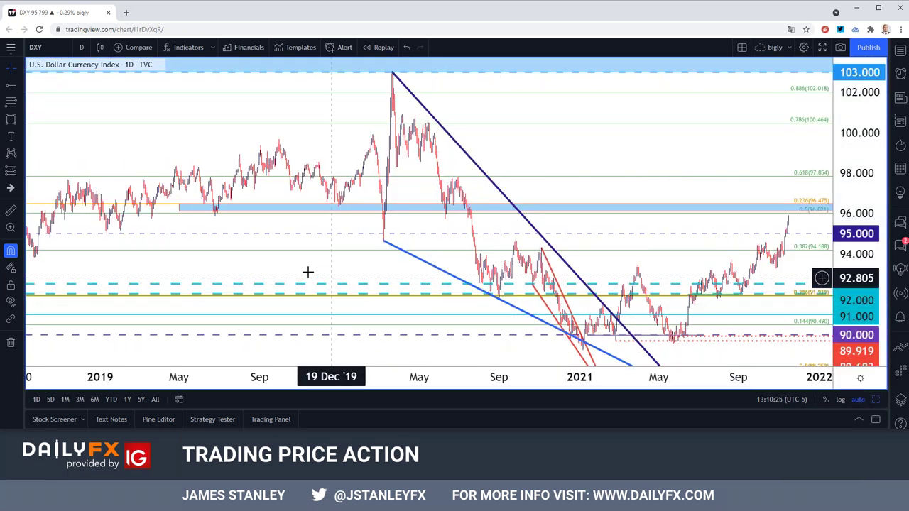
scroll(301, 262, up, 2)
scroll(301, 261, down, 2)
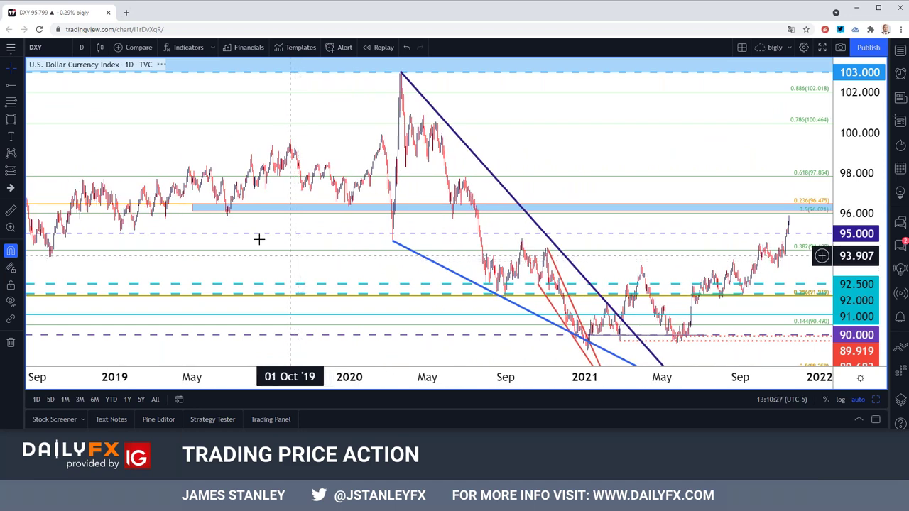
Set the maximized DXY chart to the 1 week timeframe and inspect its price action from 2016 onward
click(81, 47)
click(110, 298)
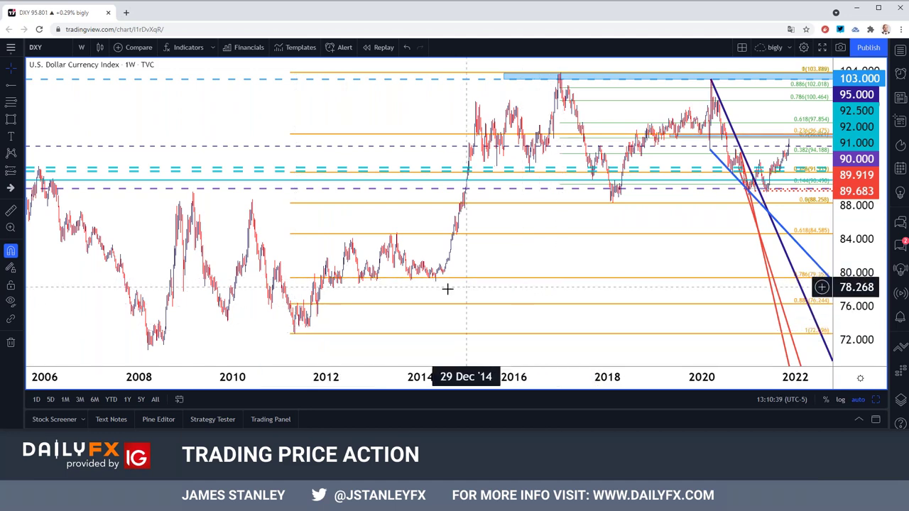
scroll(438, 296, up, 5)
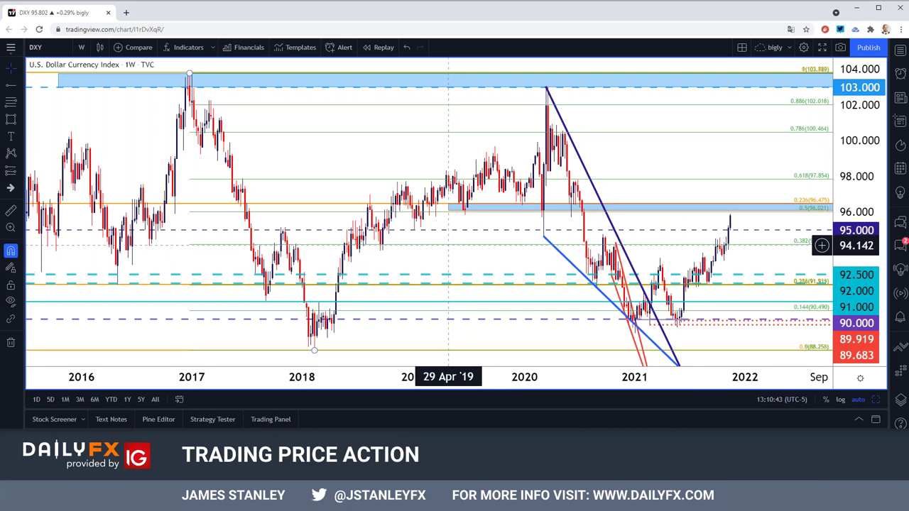
Switch the DXY chart to the 1 day and then the 4 hours timeframe to examine its recent price action near 96
scroll(448, 245, up, 1)
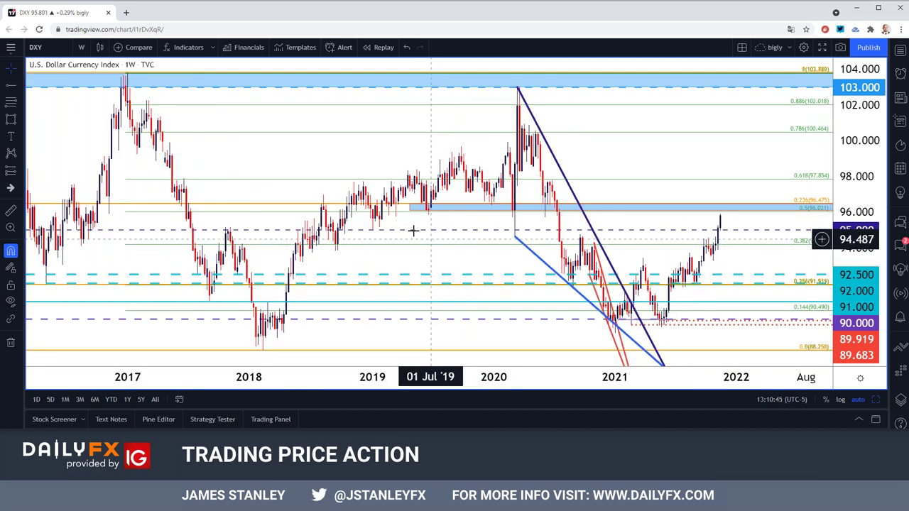
click(81, 46)
click(91, 282)
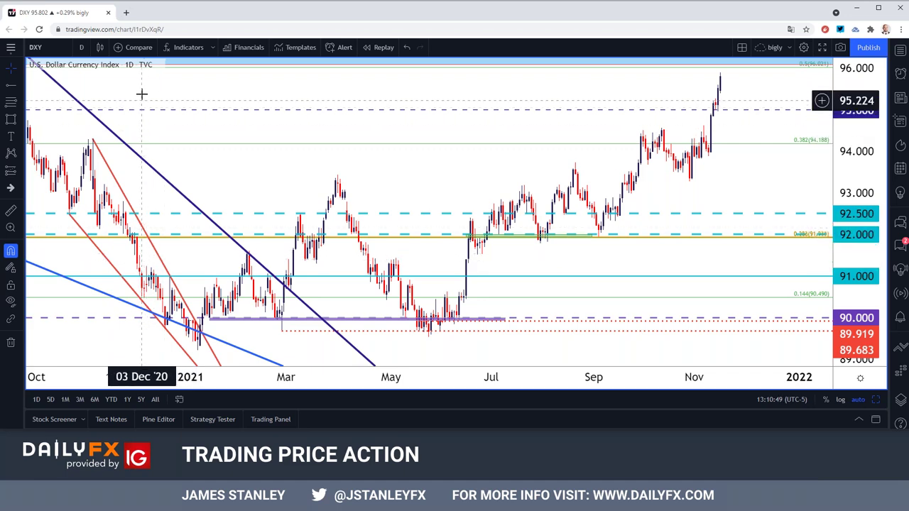
click(81, 47)
click(89, 250)
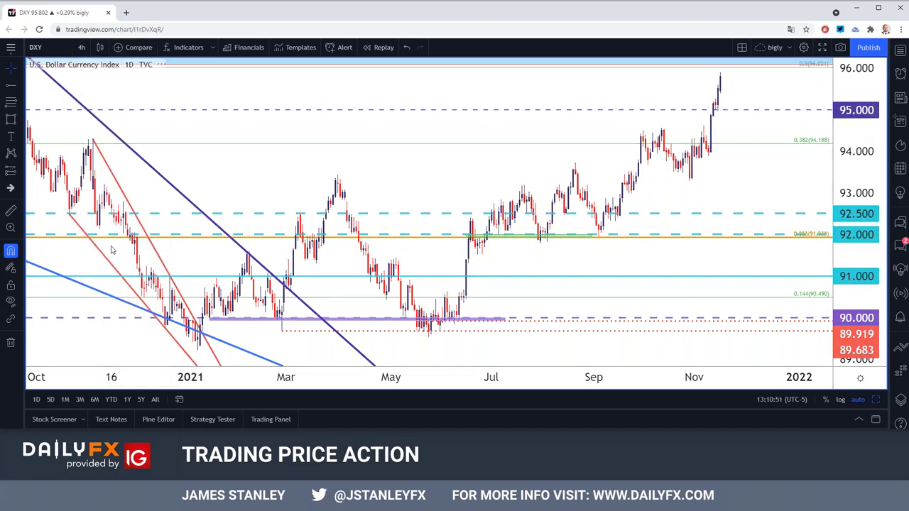
scroll(203, 219, up, 1)
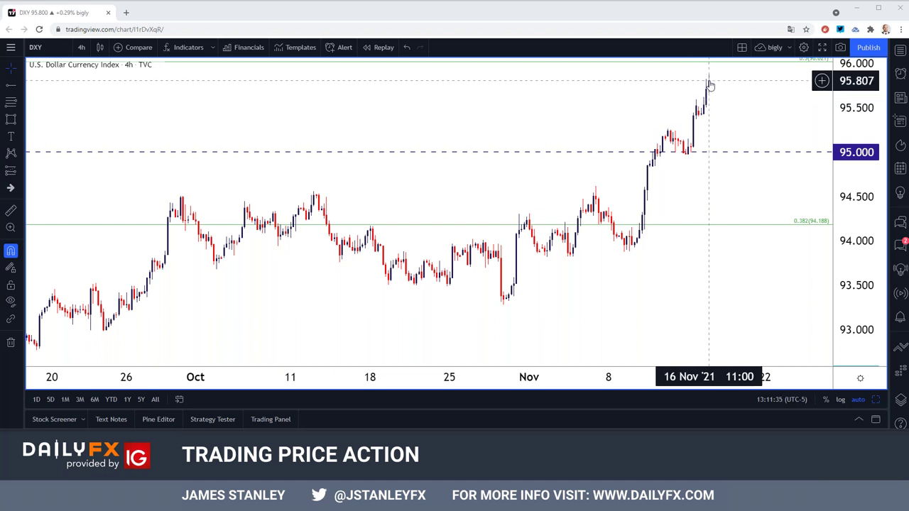
Change the chart's symbol to EURUSD from the IDC feed and set its timeframe to 1 day
click(58, 52)
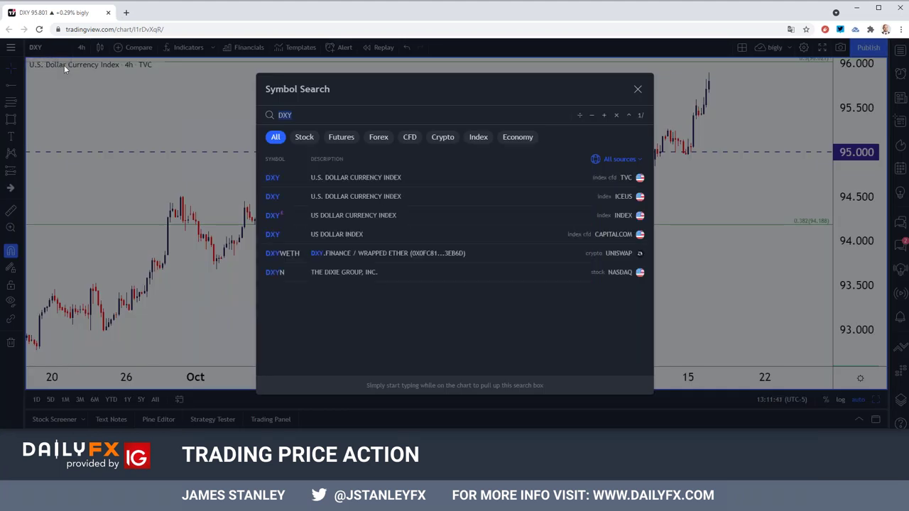
click(79, 87)
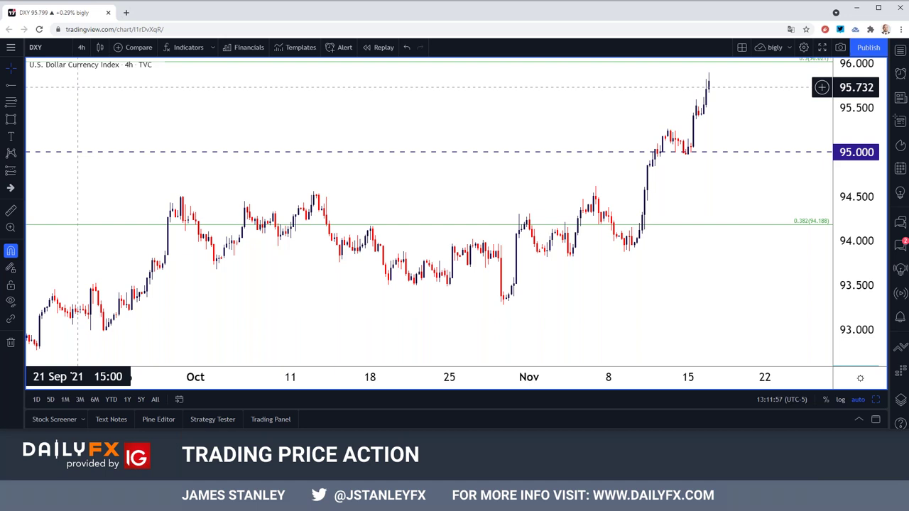
click(54, 54)
text(OANDA:EURUSD)
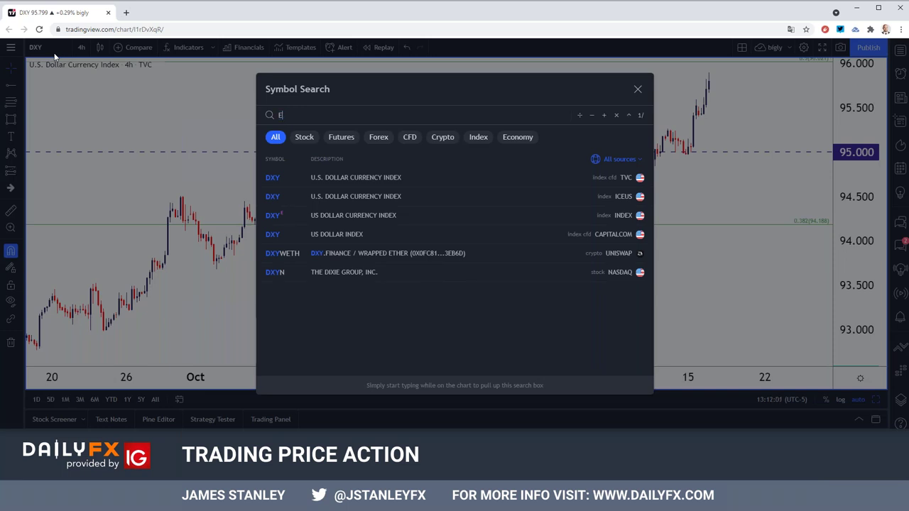
key(Down)
key(Down)
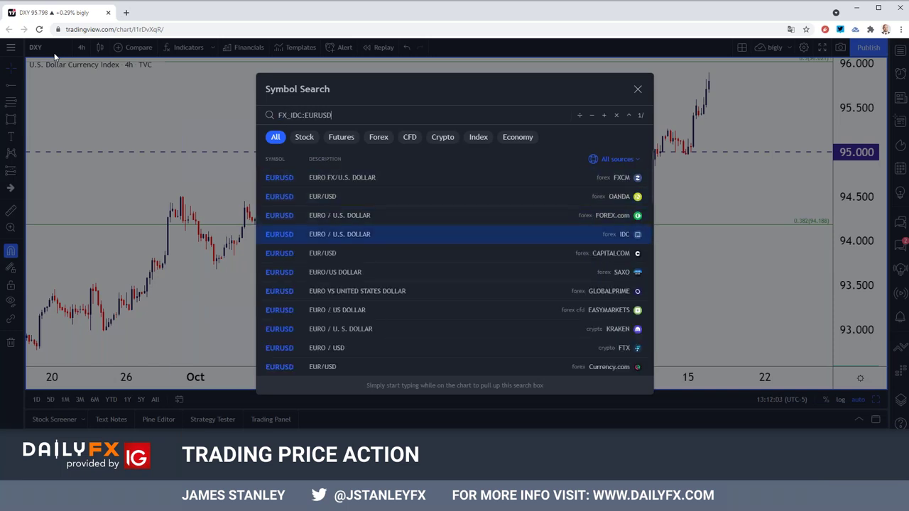
key(Return)
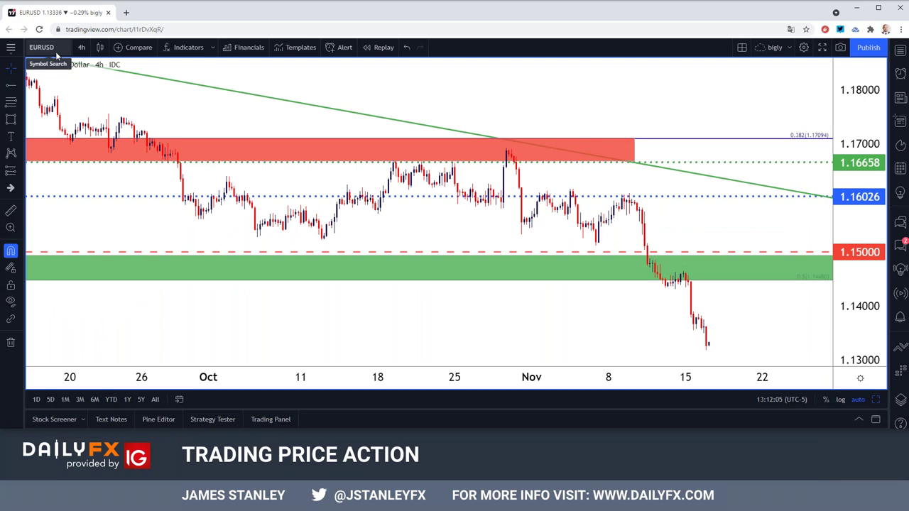
click(79, 49)
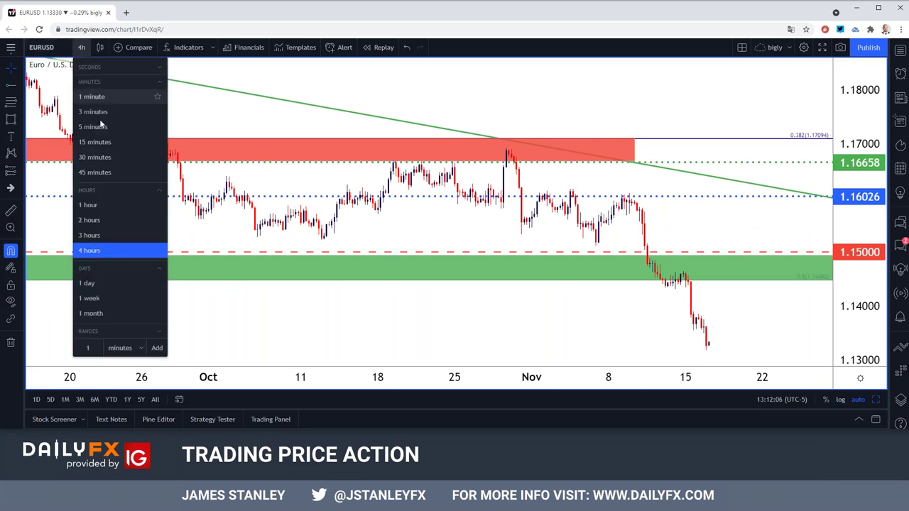
click(88, 284)
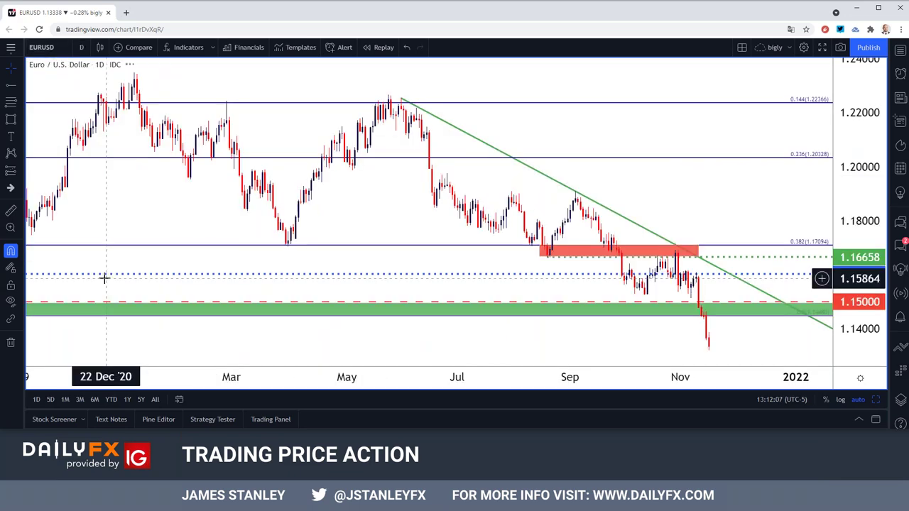
Restore the four-chart layout and maximize the daily EURUSD chart that has two red descending trendlines and the long-term Fibonacci levels
click(876, 399)
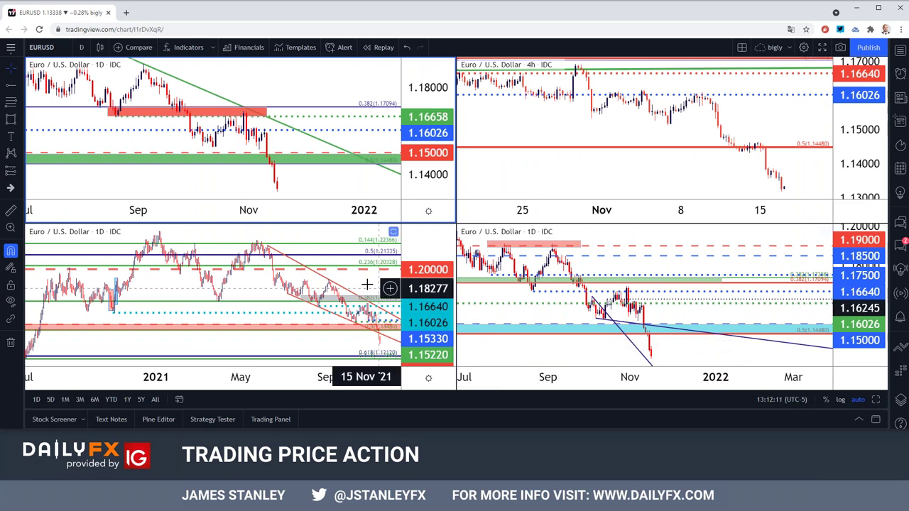
click(385, 290)
click(877, 399)
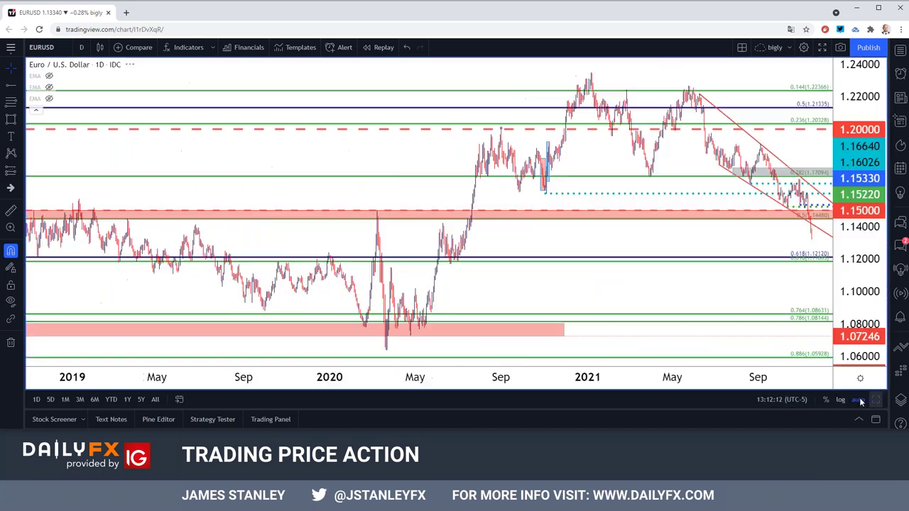
drag(471, 276, 432, 266)
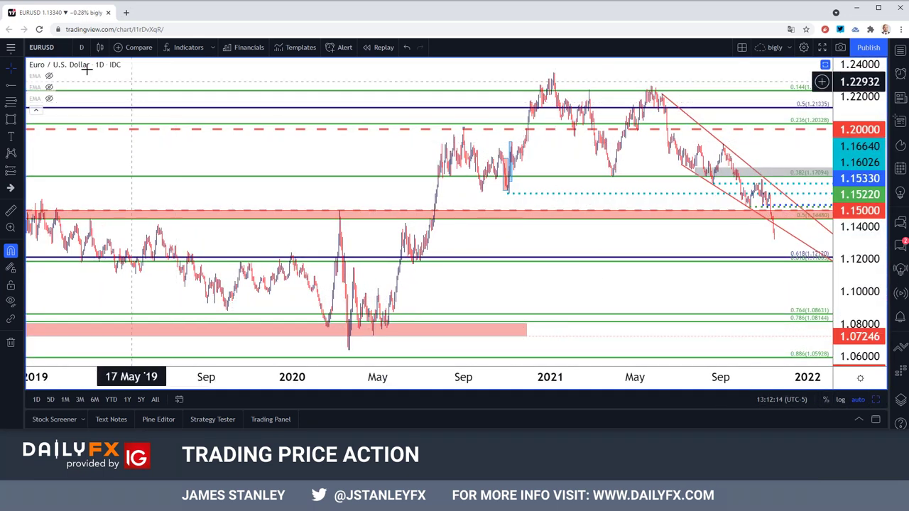
View the EURUSD chart on the 1 month and then the 1 week timeframe, examining price action from 2017 onward
click(80, 47)
click(92, 310)
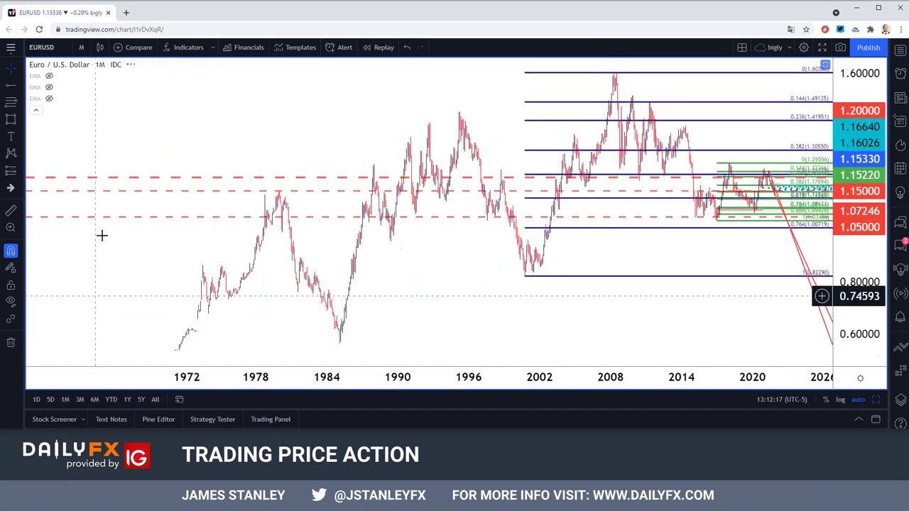
click(81, 47)
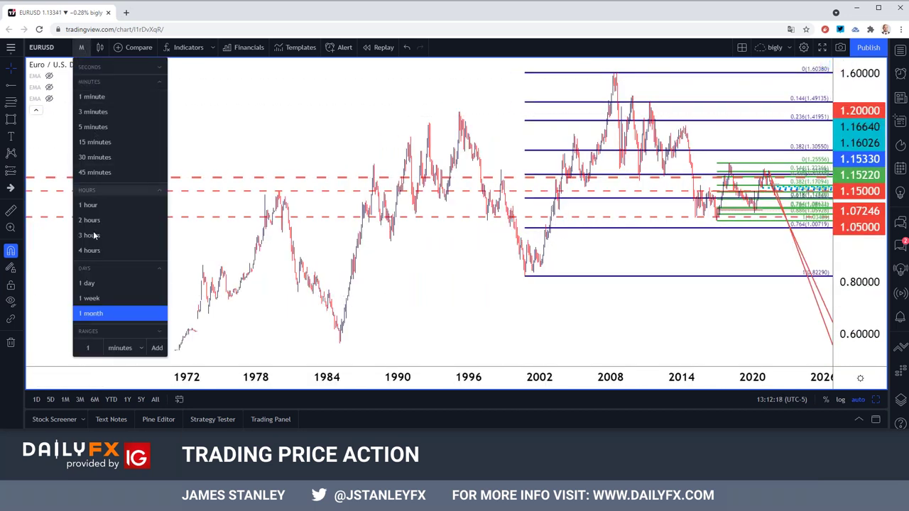
click(88, 298)
scroll(214, 264, up, 3)
scroll(214, 264, up, 2)
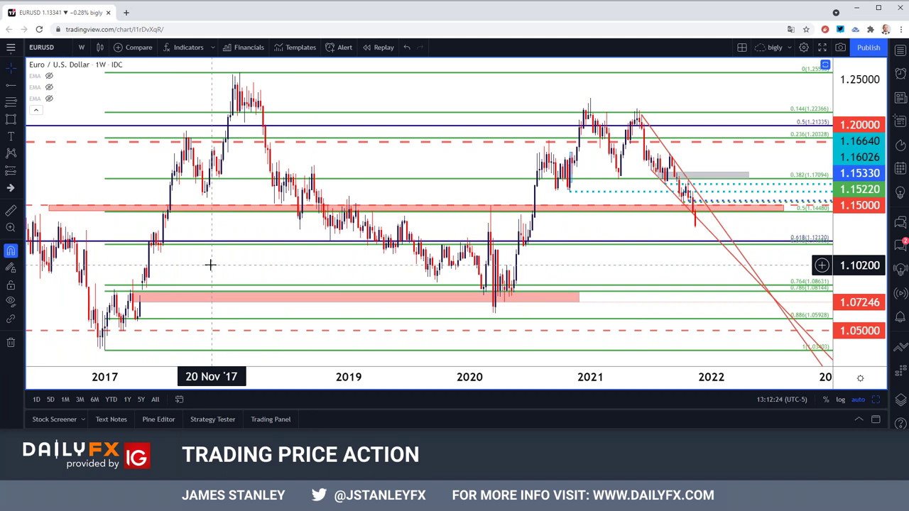
scroll(211, 265, up, 1)
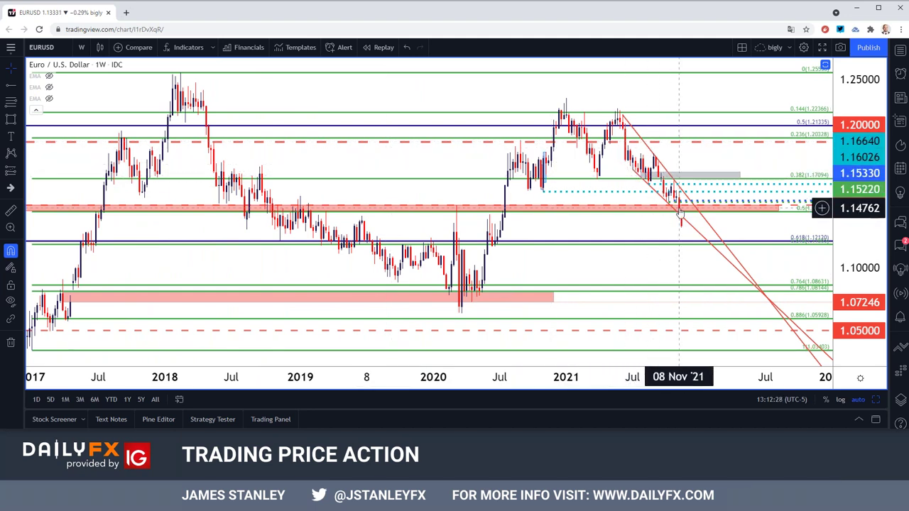
Step the EURUSD chart down through the 1 day, 4 hours and 1 hour timeframes to examine the move below 1.15000
click(81, 47)
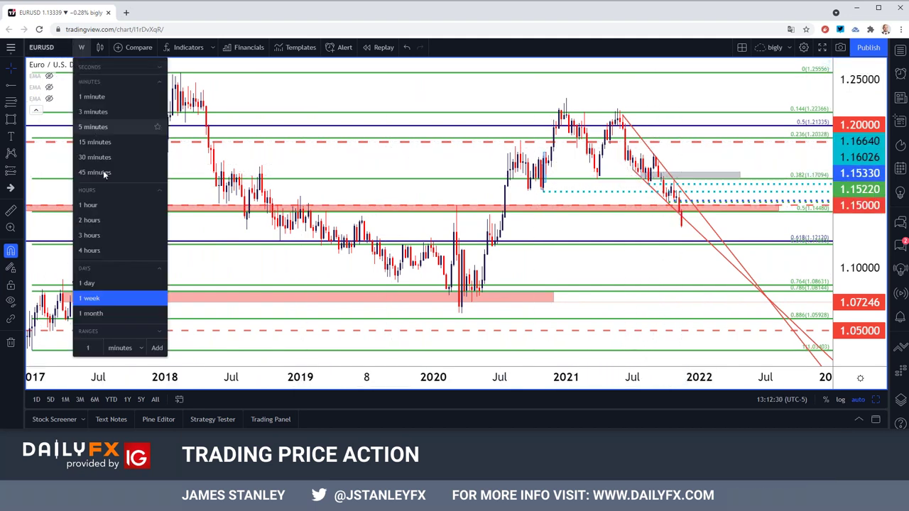
click(109, 281)
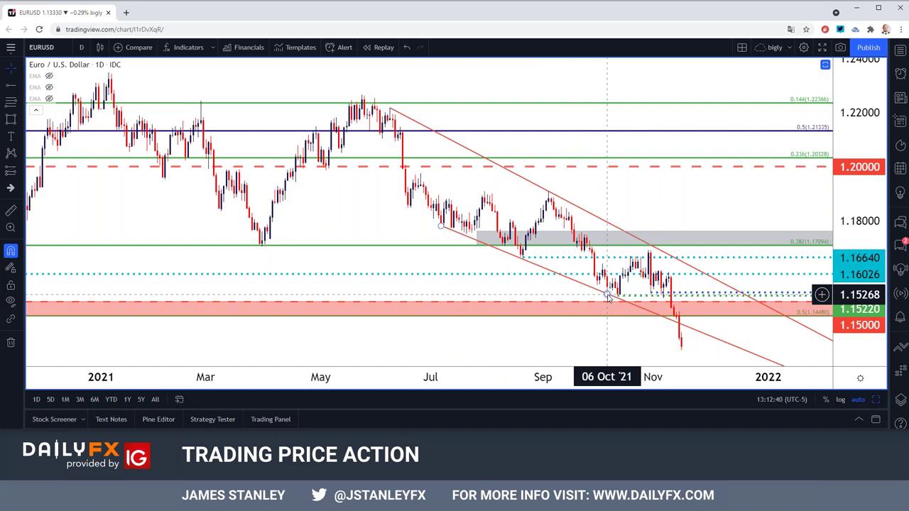
click(81, 47)
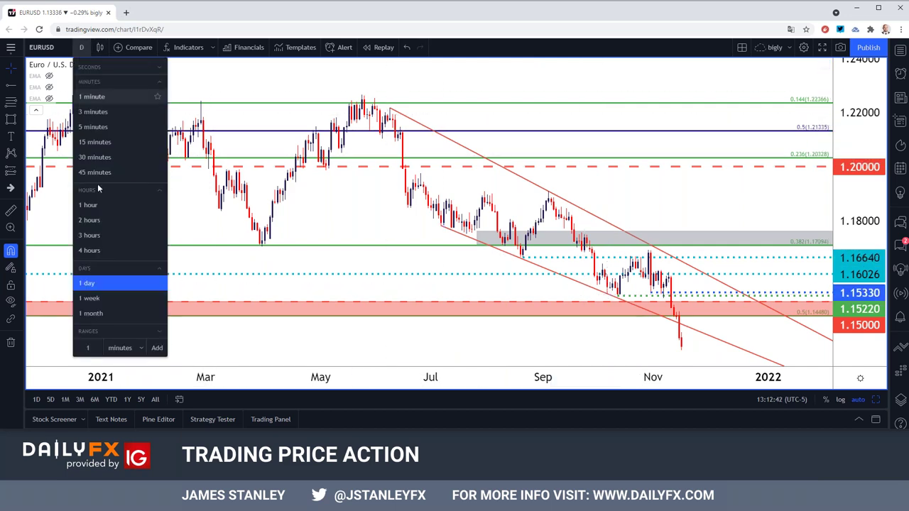
click(91, 250)
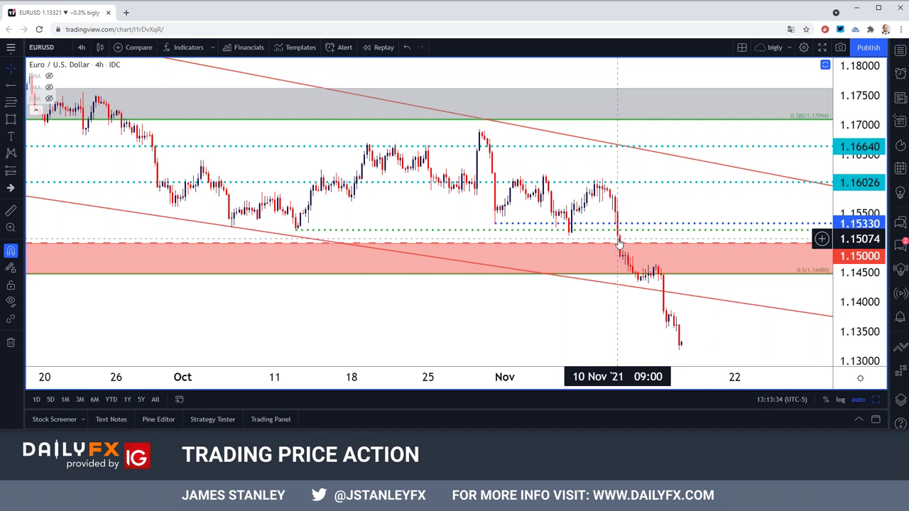
click(81, 47)
click(96, 212)
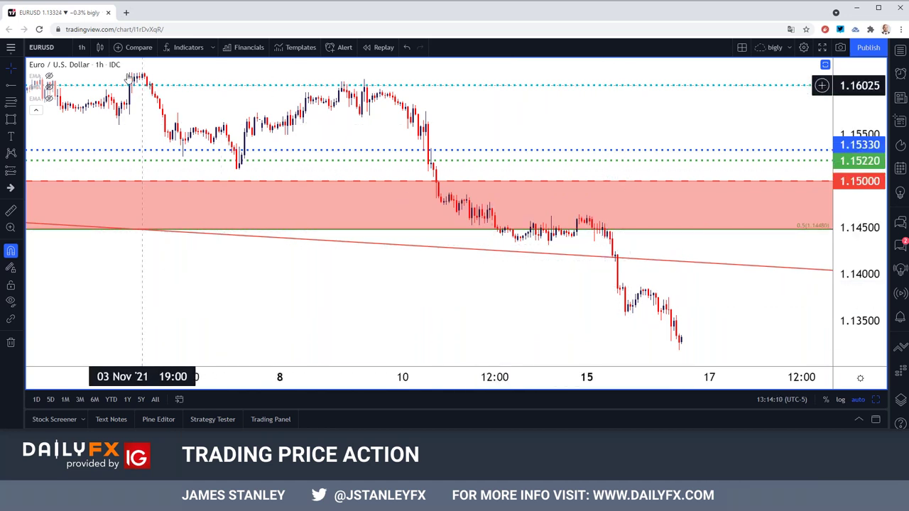
Return the EURUSD chart to the 1 day timeframe and delete both red descending trendlines
click(81, 47)
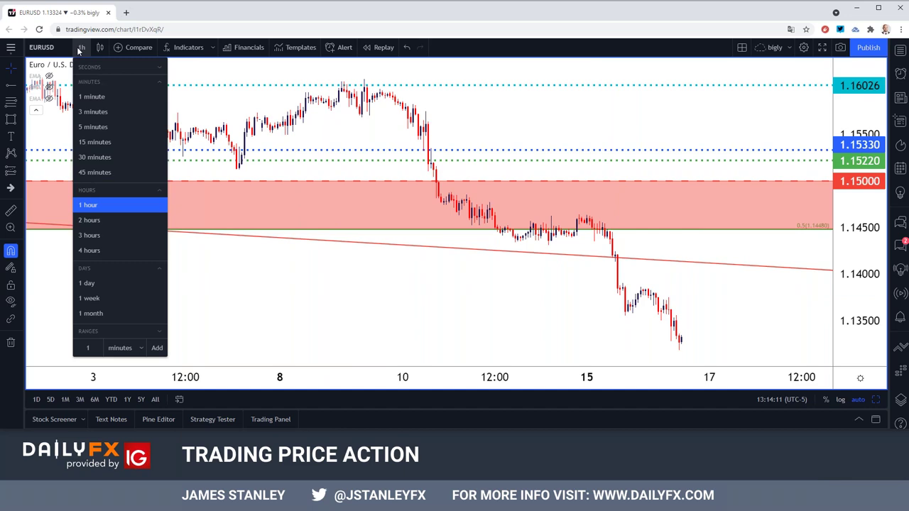
click(91, 282)
scroll(266, 248, down, 3)
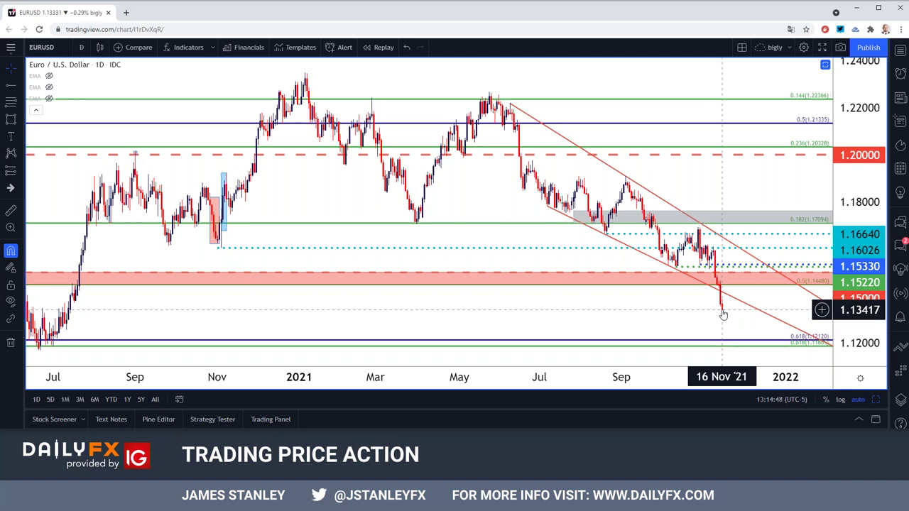
click(729, 295)
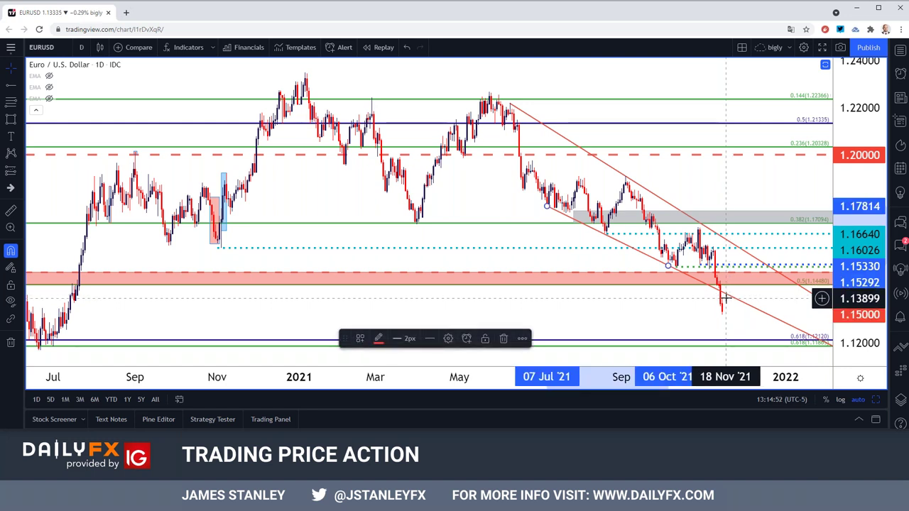
key(Delete)
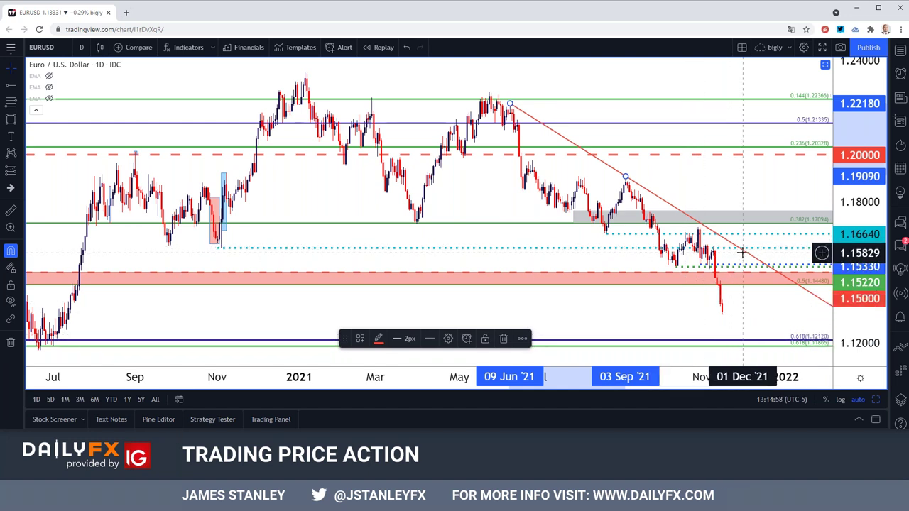
key(Delete)
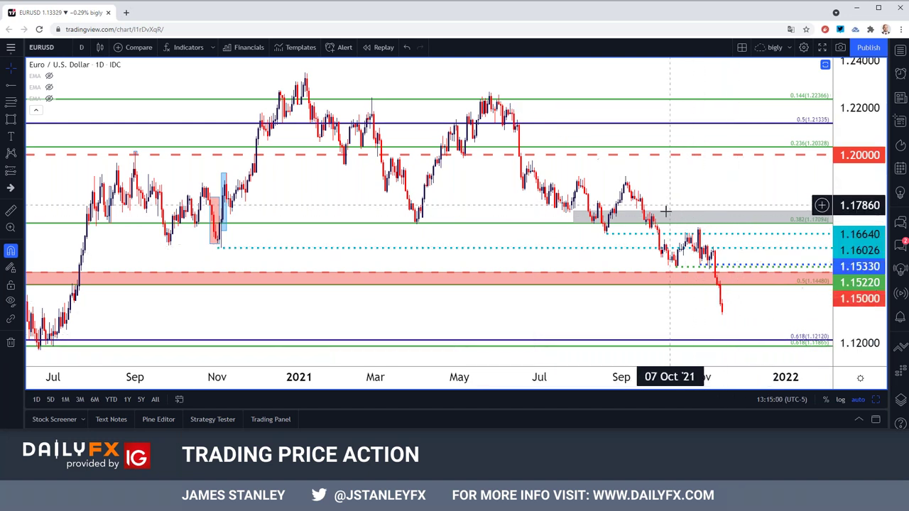
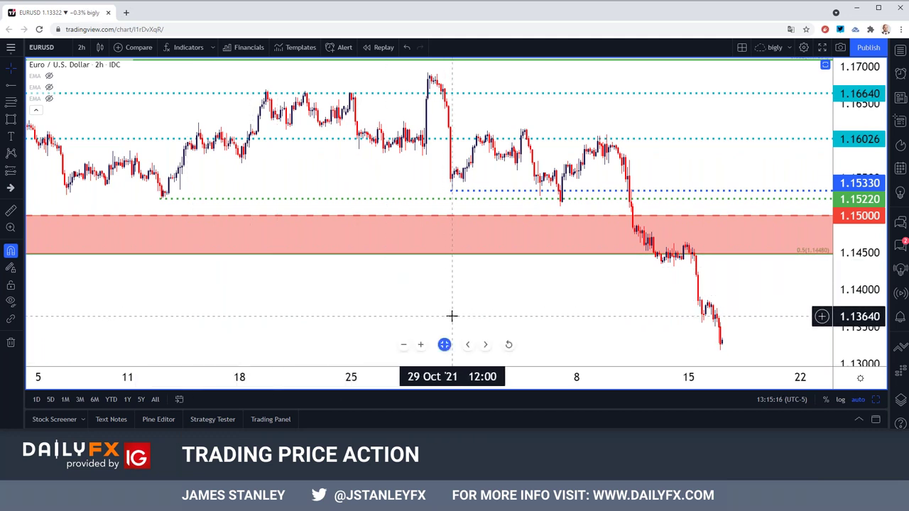
On the 2-hour EURUSD chart, draw a rectangle from about 1.1388 to 1.1358 starting at 15 November and extend it slightly forward in time
scroll(451, 316, up, 3)
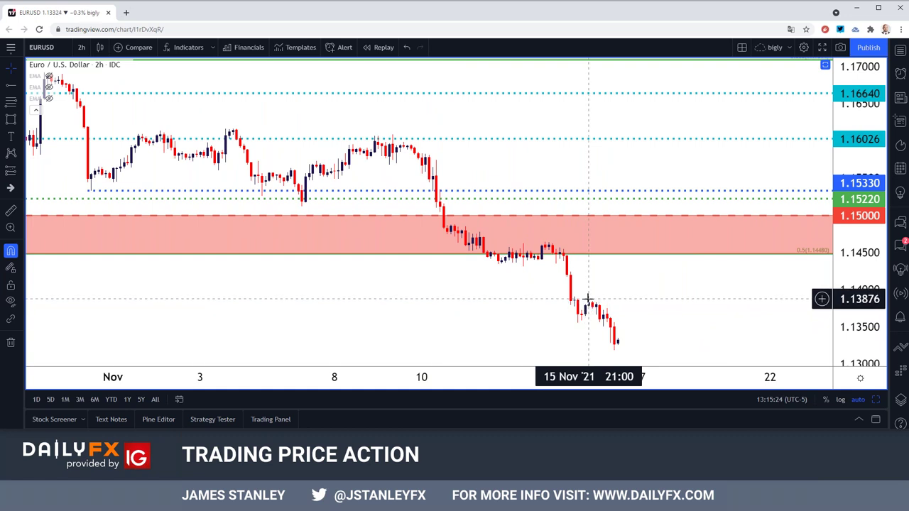
scroll(568, 294, down, 2)
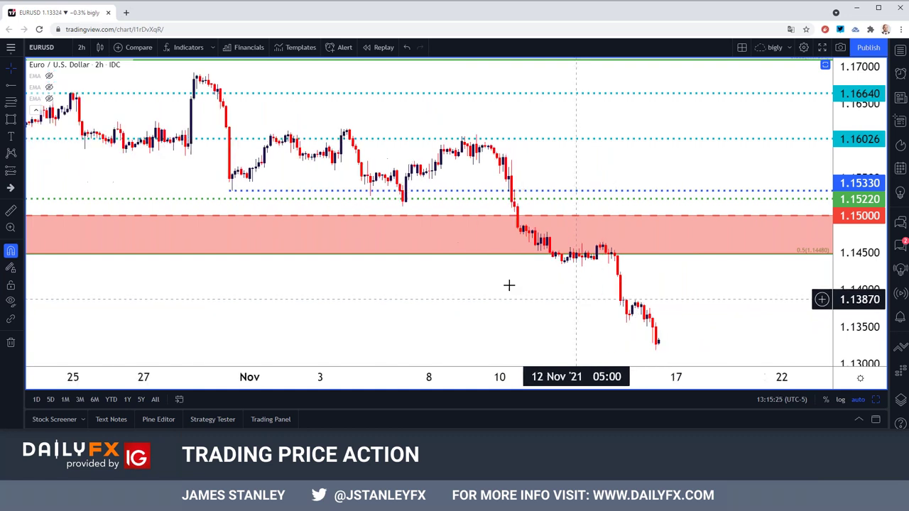
click(23, 122)
click(54, 156)
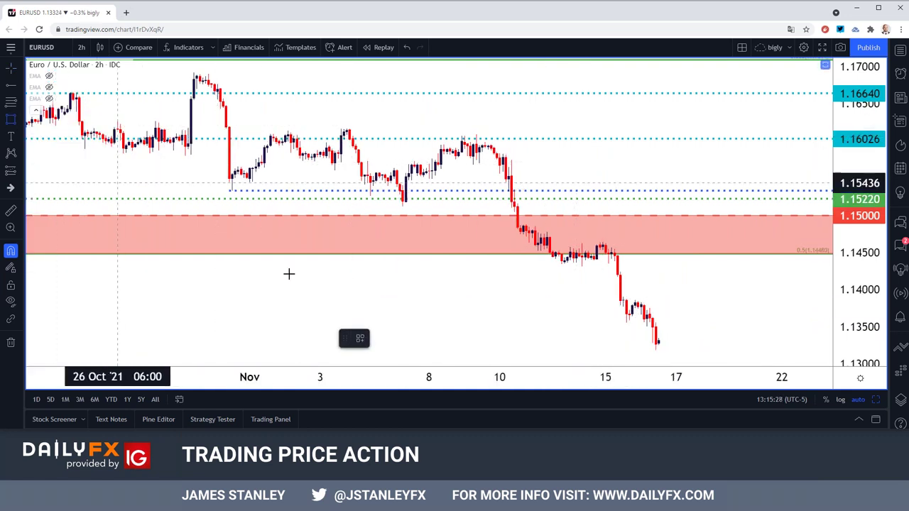
drag(604, 299, 728, 321)
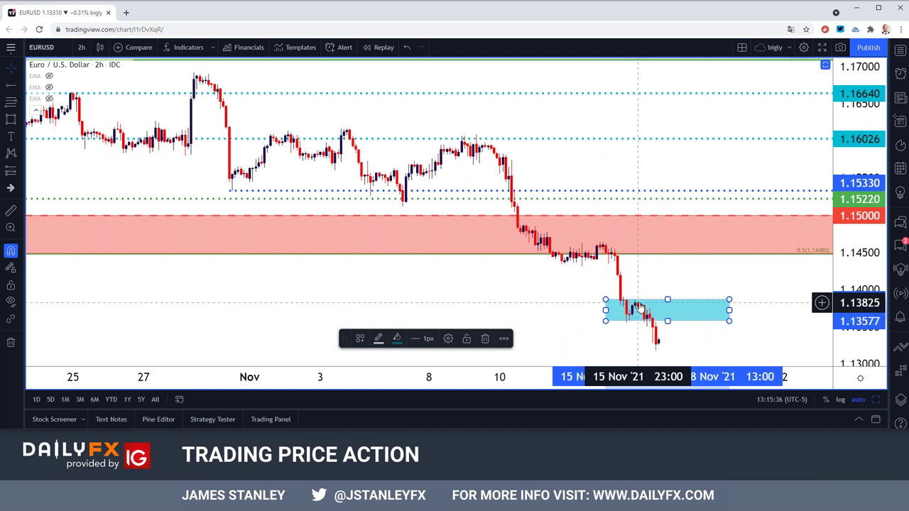
drag(728, 300, 738, 299)
click(728, 324)
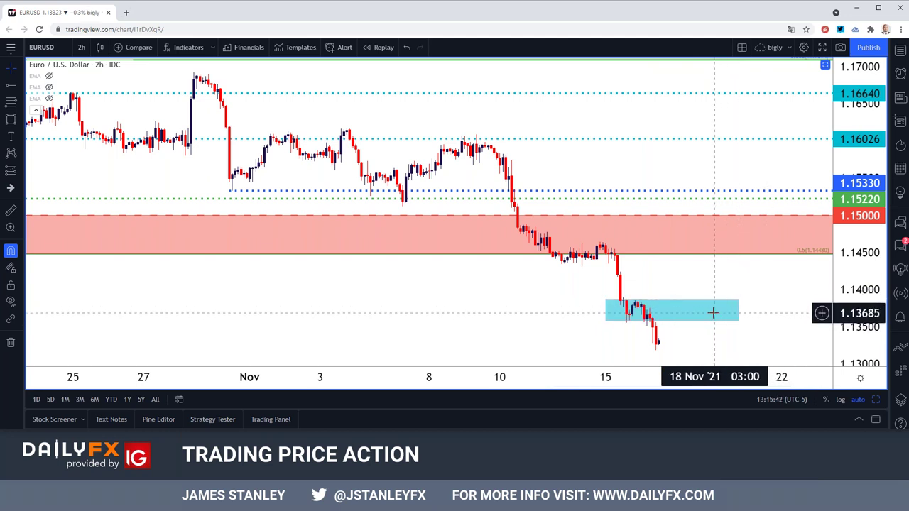
Set the EURUSD chart's timeframe to 4 hours
click(81, 47)
click(100, 249)
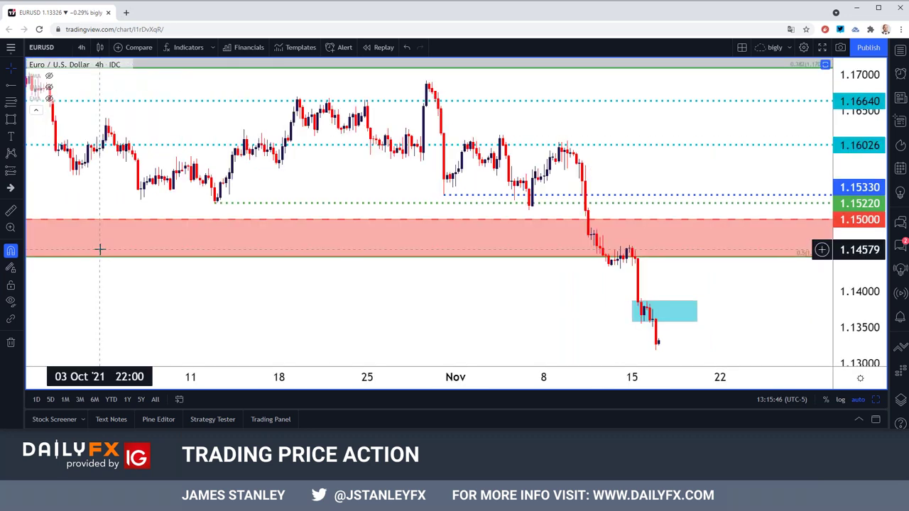
Examine the EURUSD decline on the 2 hours timeframe and return the chart to 1 day
click(81, 47)
click(99, 221)
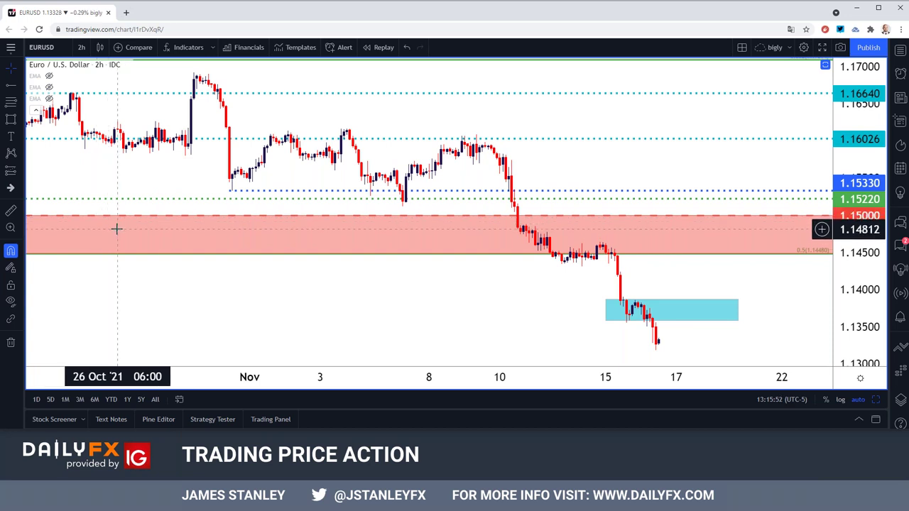
scroll(117, 228, down, 3)
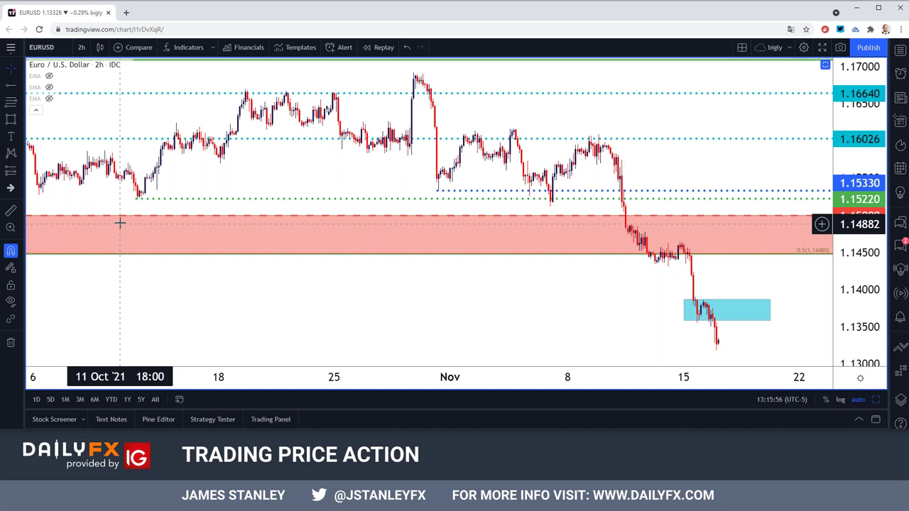
click(81, 47)
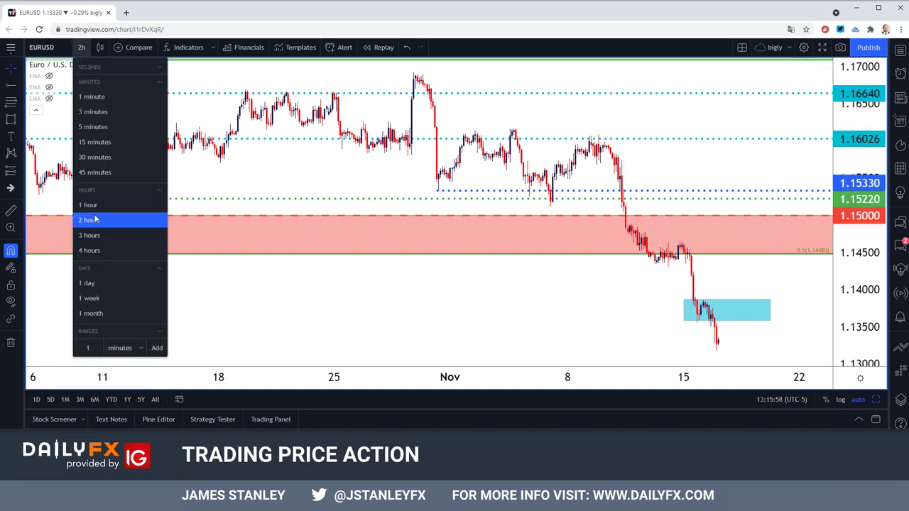
click(89, 284)
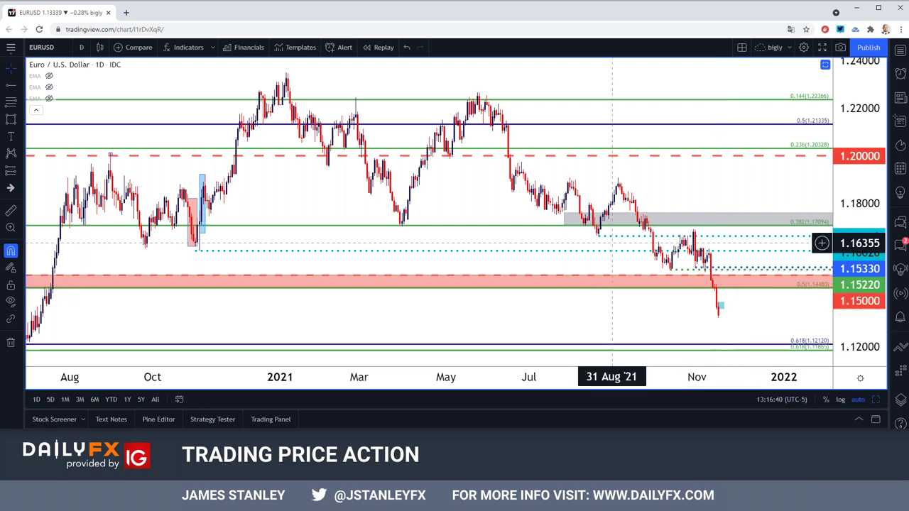
Load the IDC GBPUSD chart and examine its recent daily price action around 1.3500
click(58, 46)
text(GBPUSD)
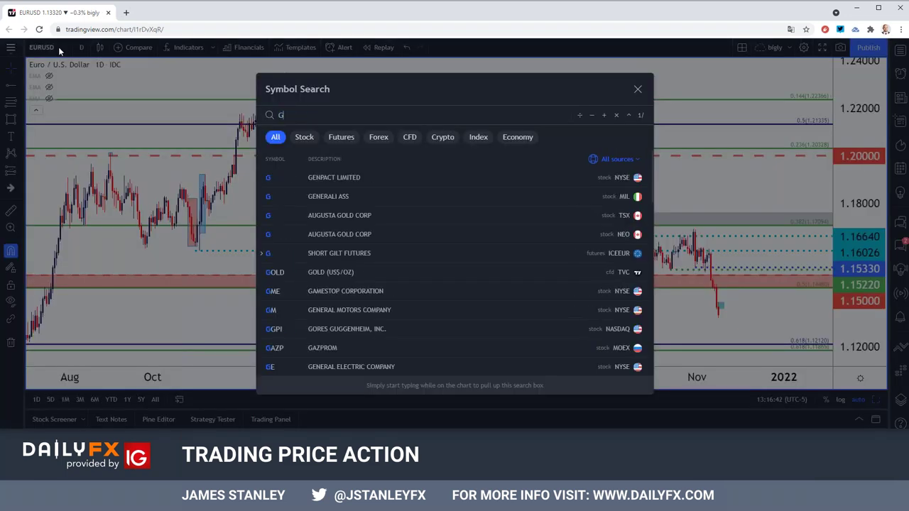
key(Down)
key(Down)
key(Down)
key(Down)
key(Return)
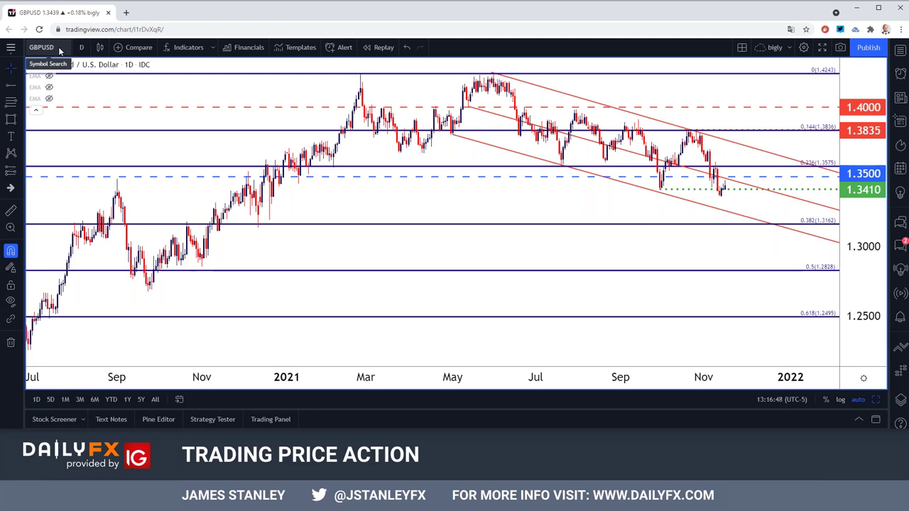
scroll(181, 128, up, 4)
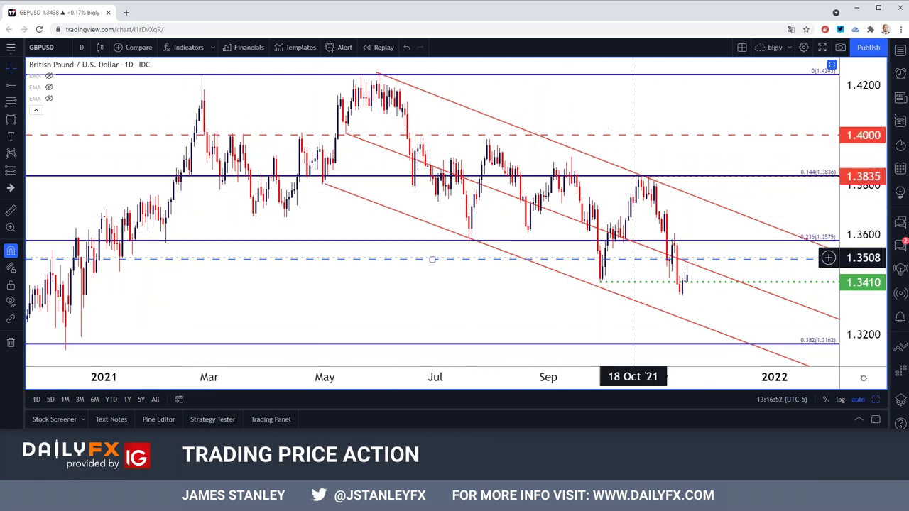
Switch the chart from GBPUSD back to the IDC EURUSD symbol to compare the two pairs
click(41, 47)
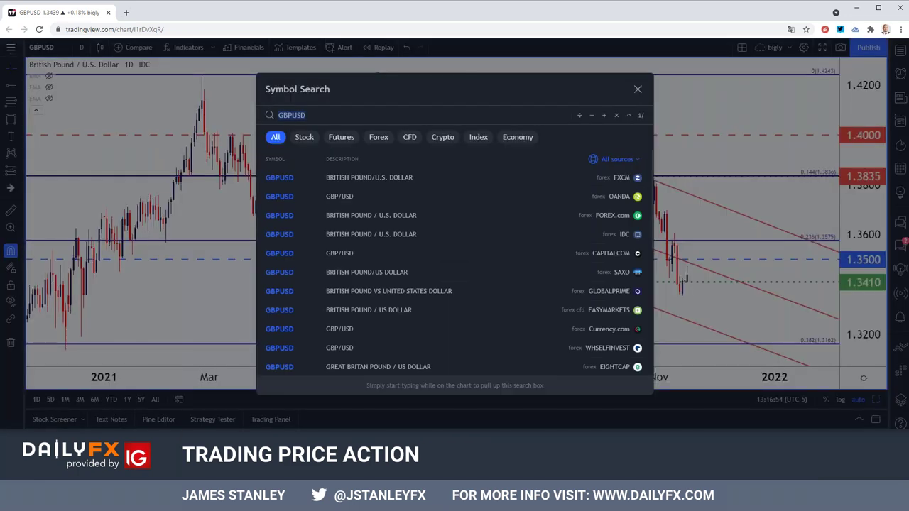
text(EURUSD)
key(Down)
key(Down)
key(Down)
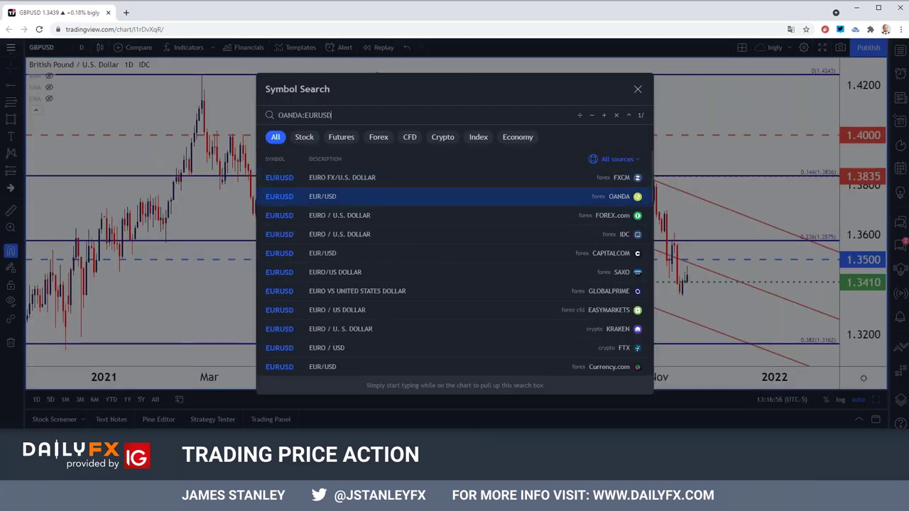
key(Return)
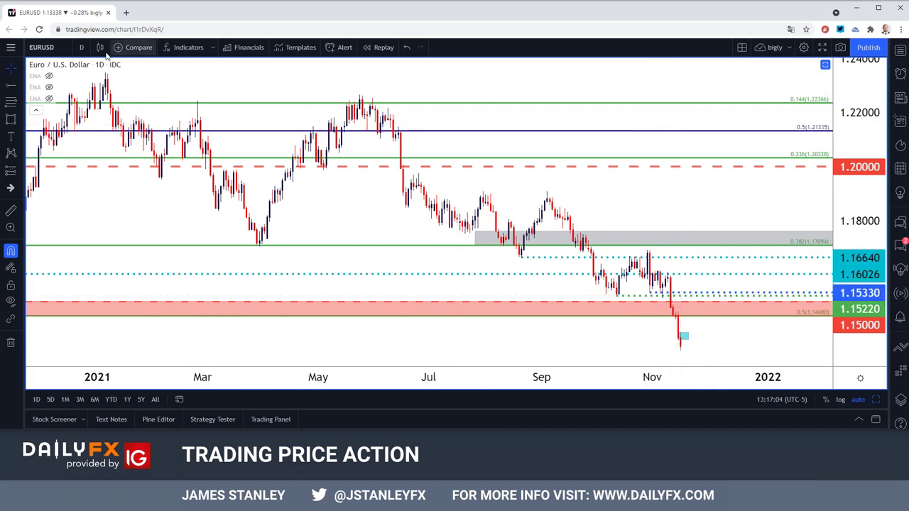
Bring the IDC GBPUSD symbol back onto the chart and focus on the November candles near 1.3410
click(58, 50)
text(GBPUSD)
key(Down)
key(Down)
key(Down)
key(Return)
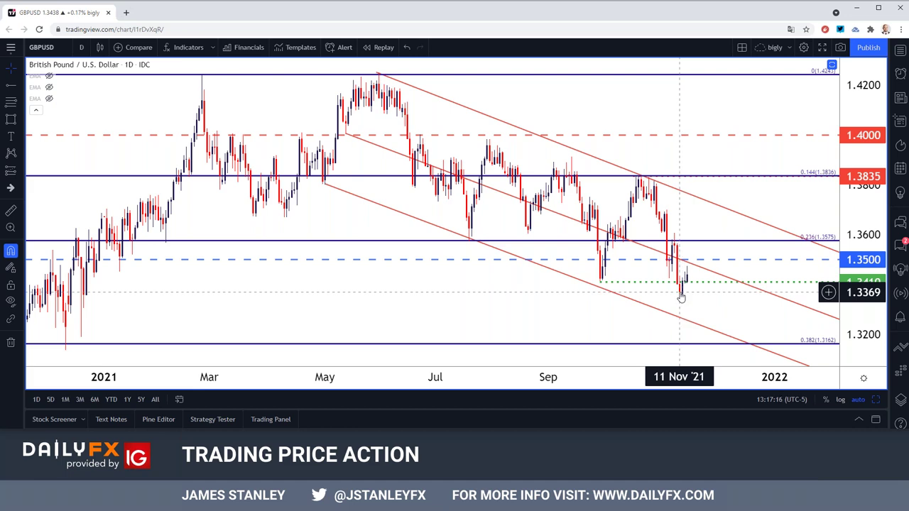
scroll(580, 312, up, 5)
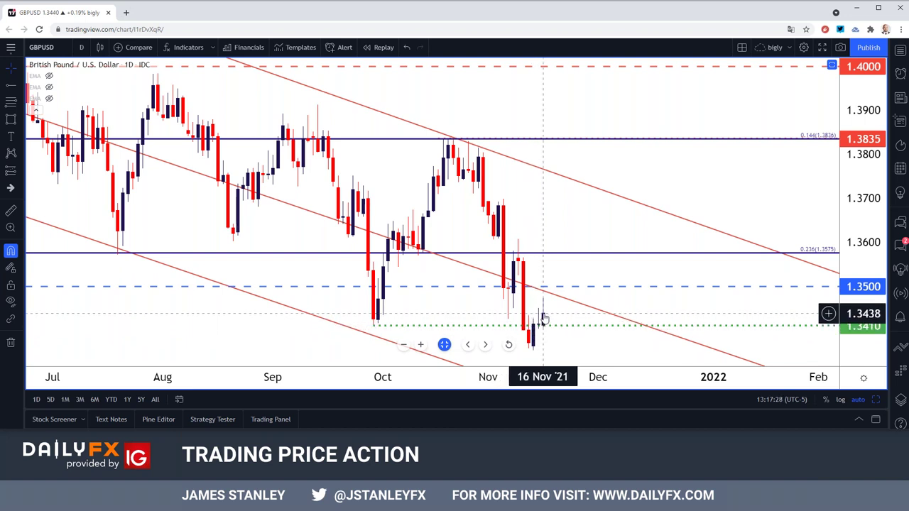
Check GBPUSD on the 4 hours timeframe and return the chart to 1 day
click(81, 47)
click(99, 249)
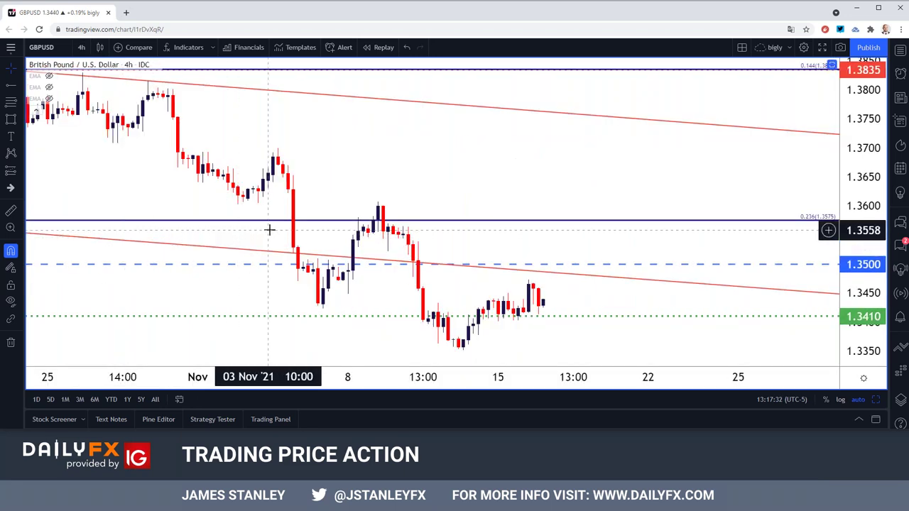
click(81, 47)
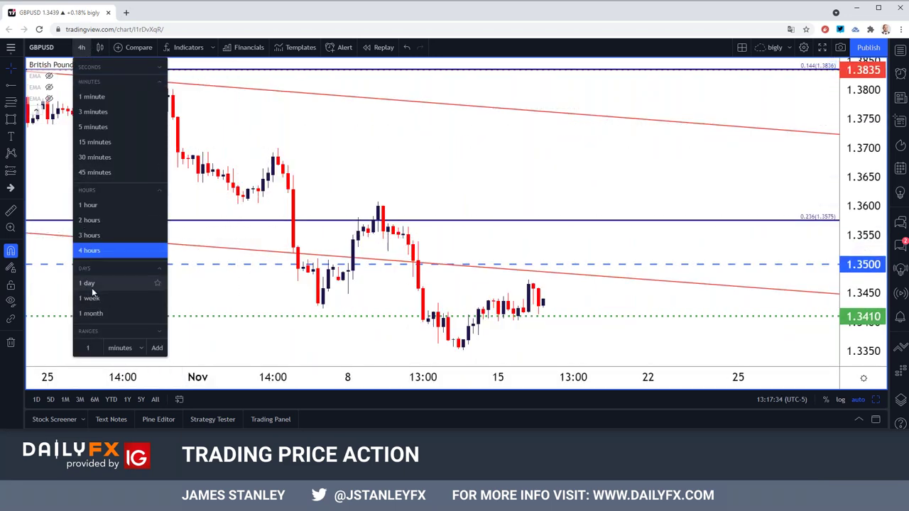
click(91, 284)
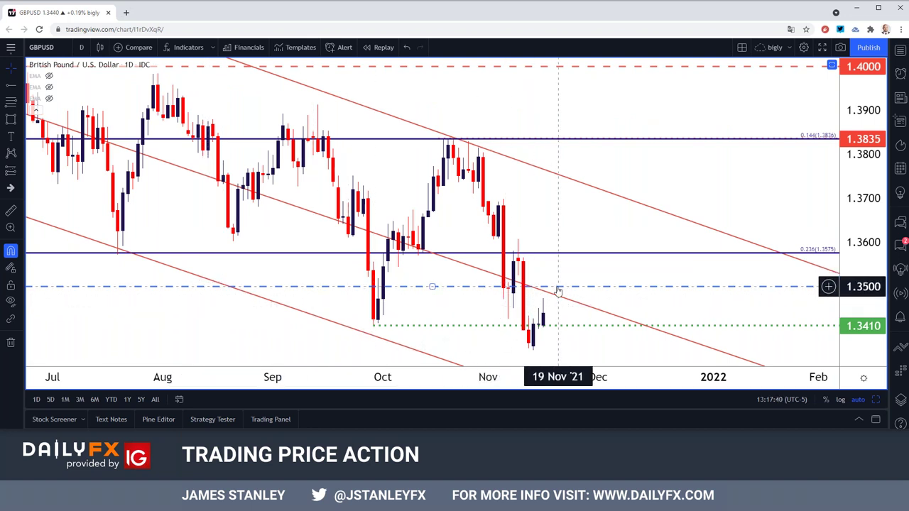
Step the GBPUSD chart down through the 4 hours and 1 hour timeframes to examine price action between 1.3410 and 1.3500
click(81, 47)
click(96, 250)
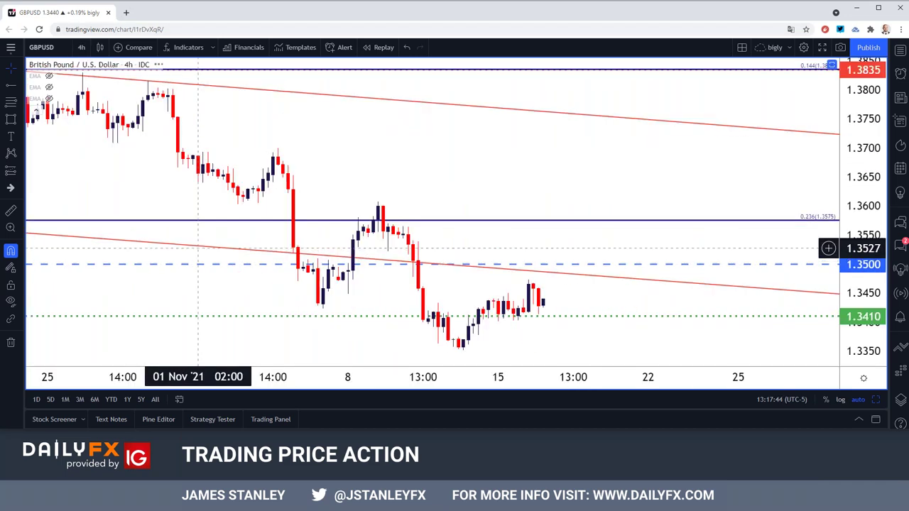
scroll(245, 257, up, 1)
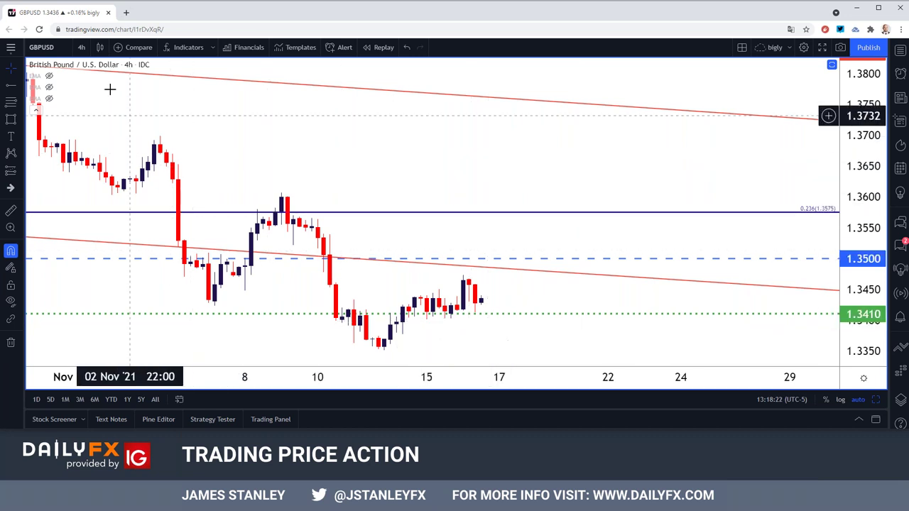
click(81, 47)
click(108, 205)
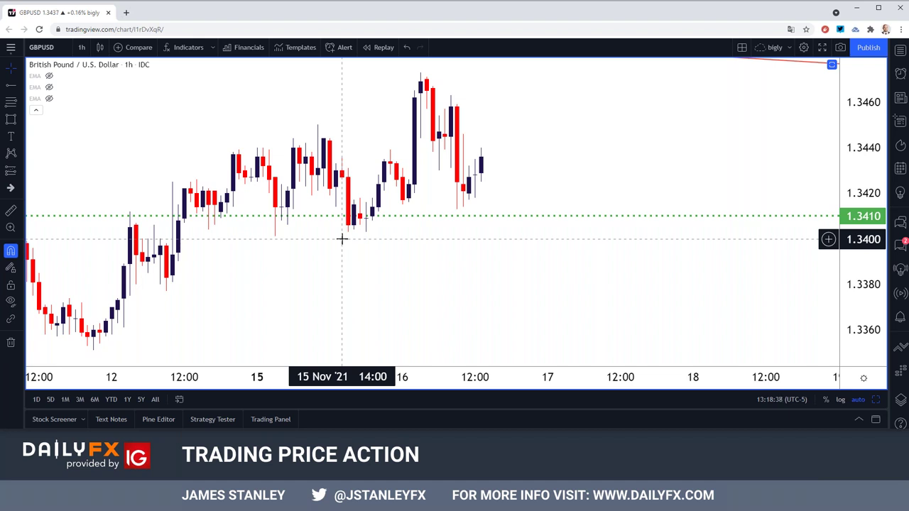
scroll(340, 240, down, 3)
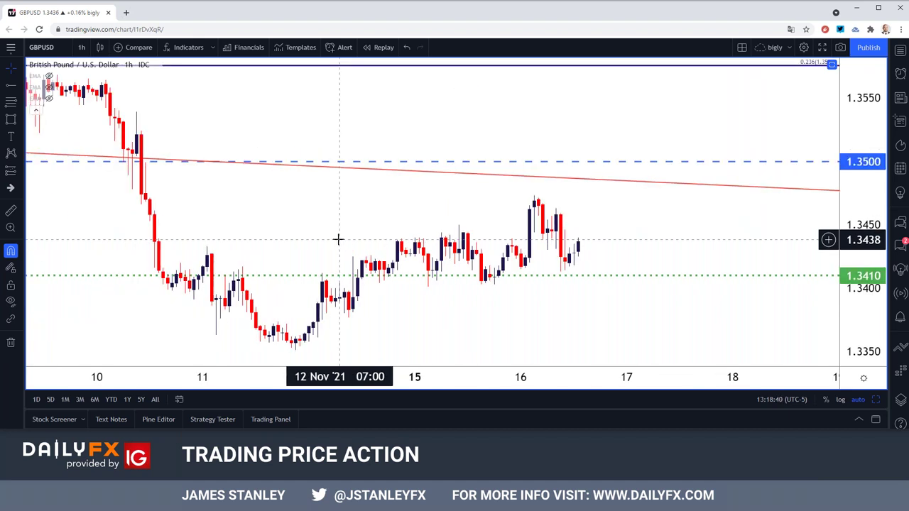
scroll(338, 239, down, 5)
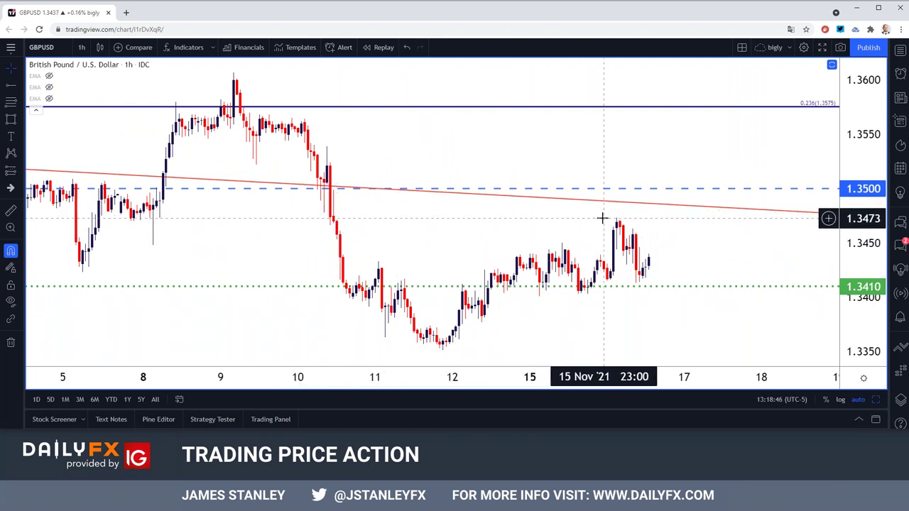
Return the GBPUSD chart to the 1 day timeframe and examine its longer-term trend and descending red trendlines
click(81, 47)
click(90, 283)
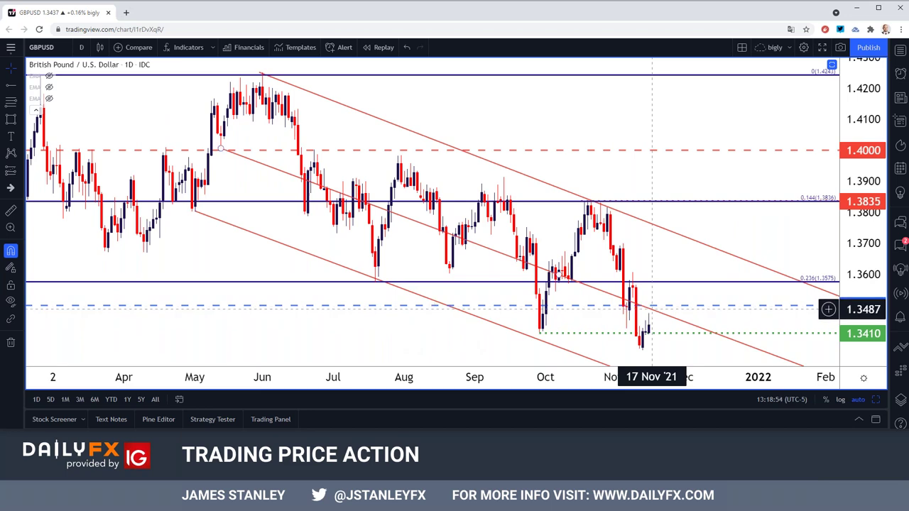
scroll(652, 306, down, 3)
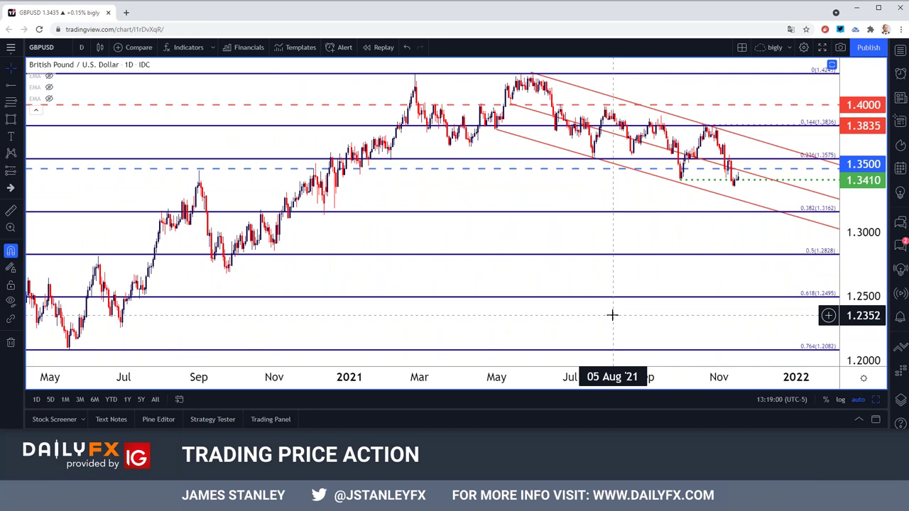
scroll(612, 314, up, 3)
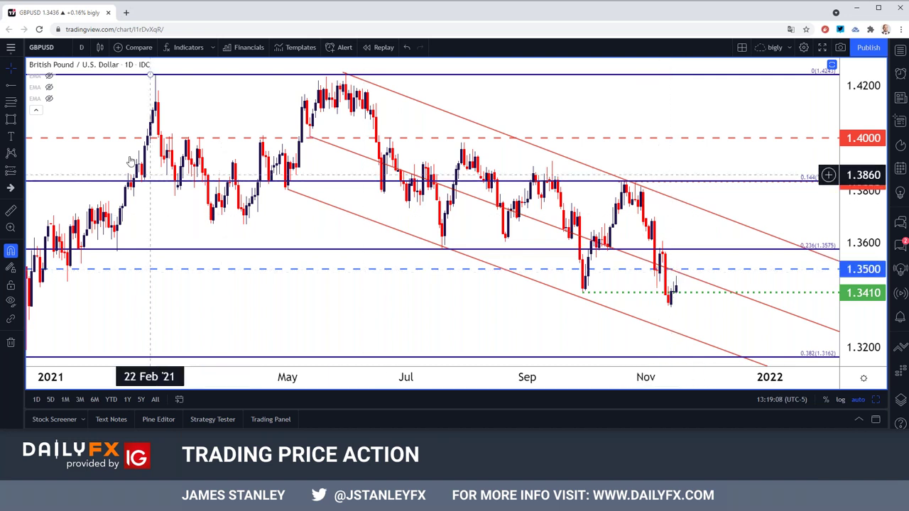
Switch the chart to the IDC AUDUSD symbol
click(42, 47)
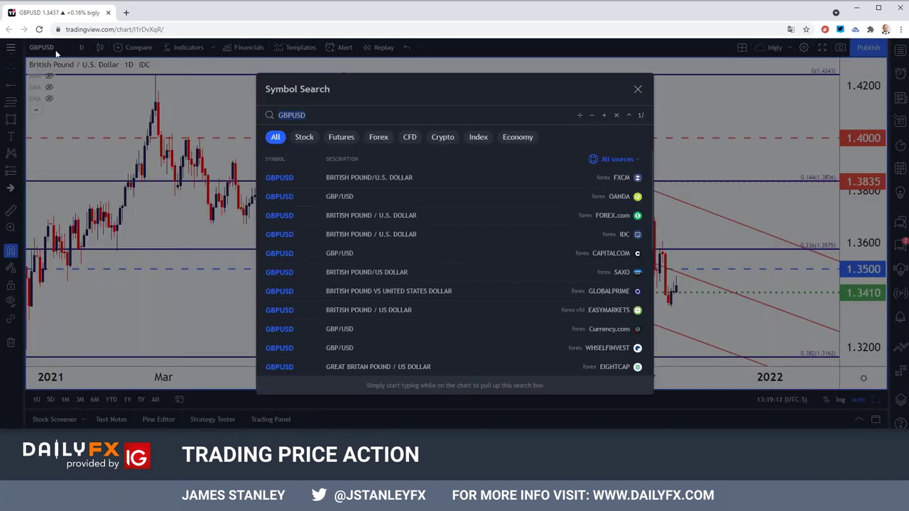
key(Down)
key(Down)
key(Down)
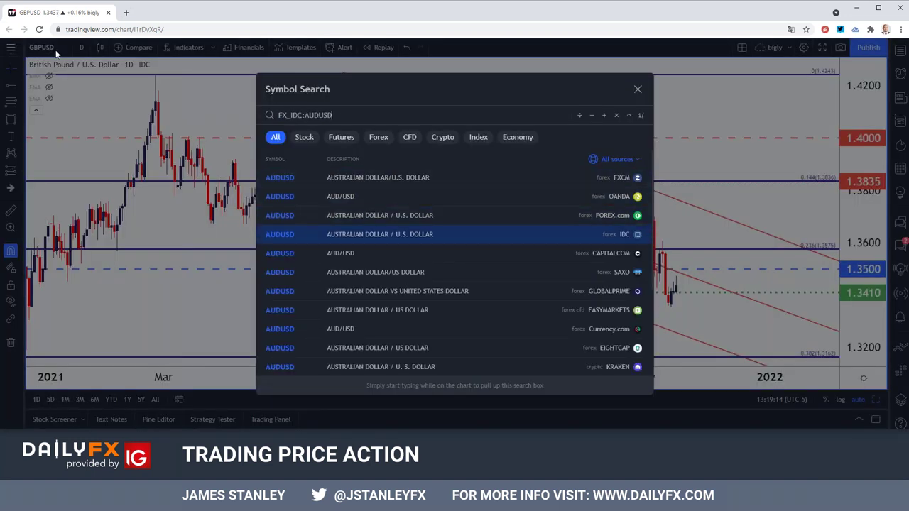
key(Return)
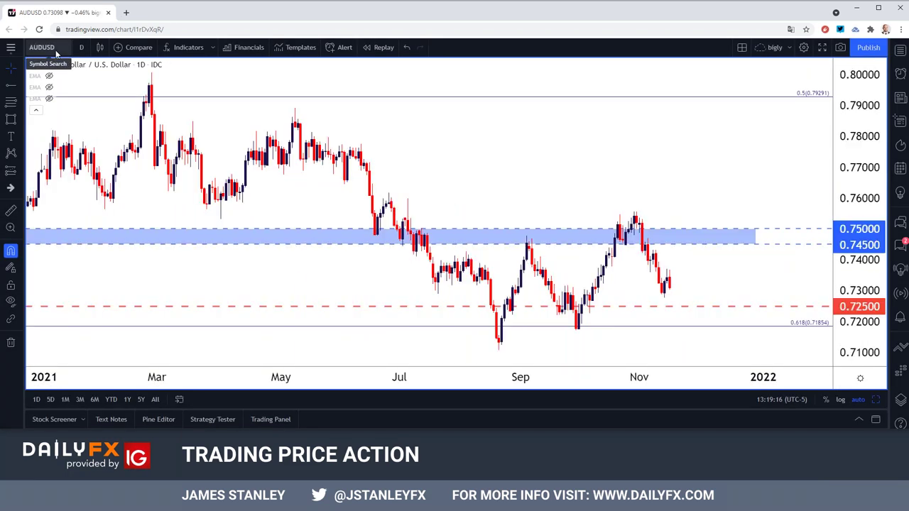
Review AUDUSD on the 1 week timeframe and return the chart to 1 day
click(81, 47)
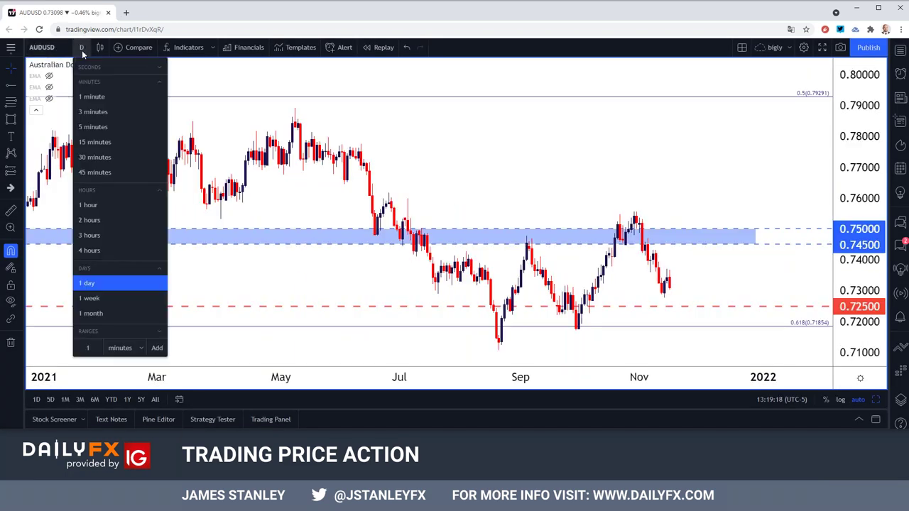
click(104, 295)
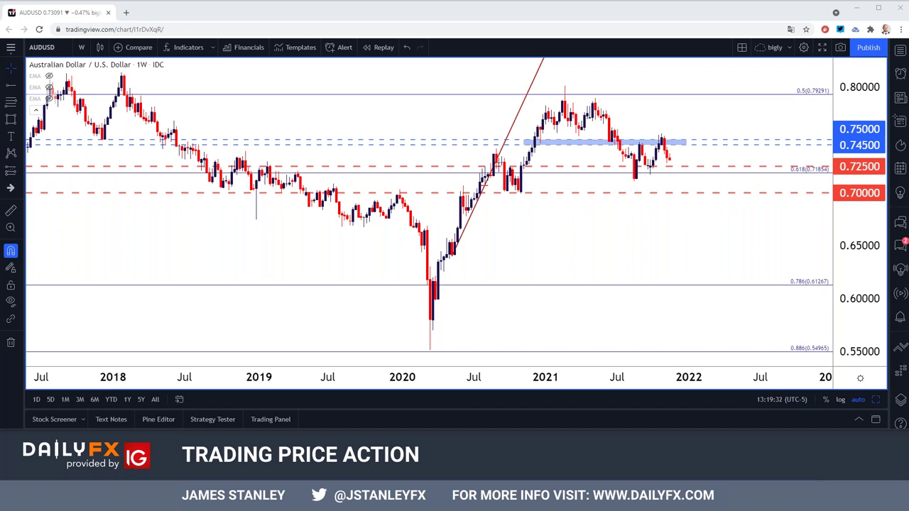
click(80, 47)
click(109, 283)
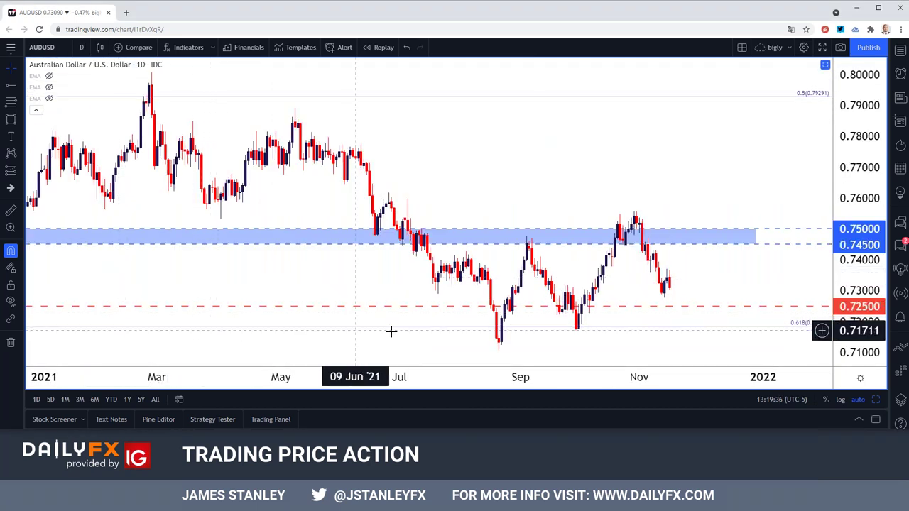
Examine AUDUSD daily price action between the 0.74500–0.75000 zone and 0.72500, briefly viewing the four-chart layout and restoring the single-chart view
click(639, 244)
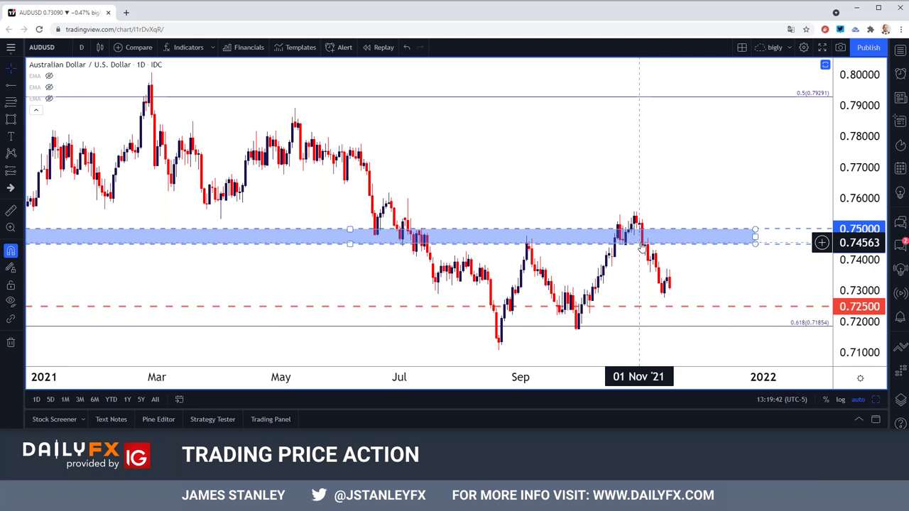
click(648, 256)
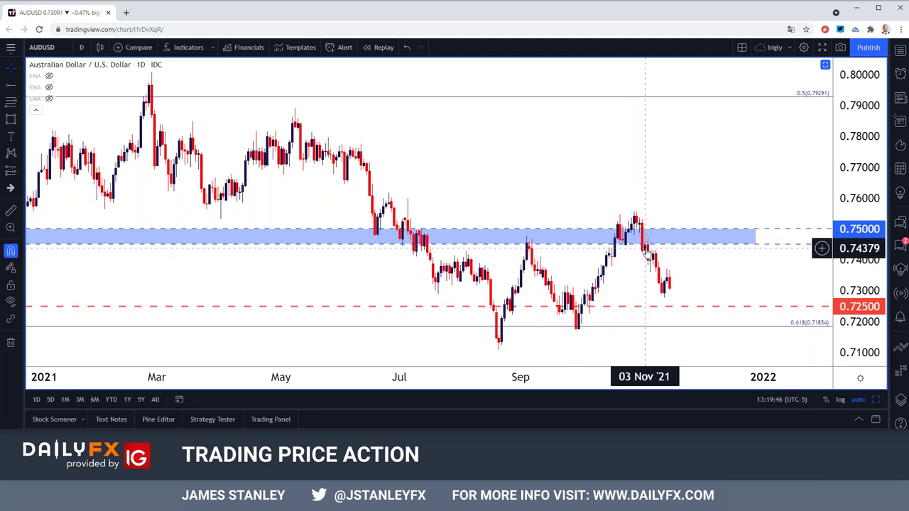
scroll(600, 263, up, 3)
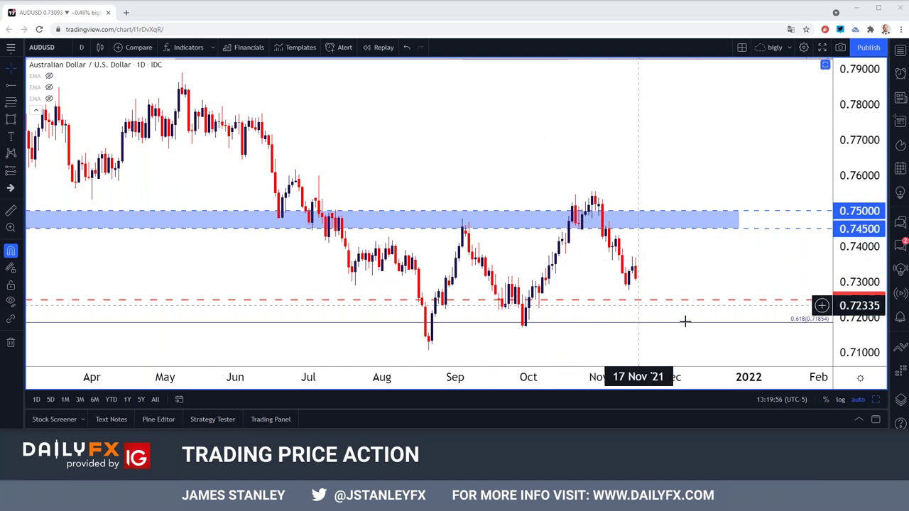
key(alt+Tab)
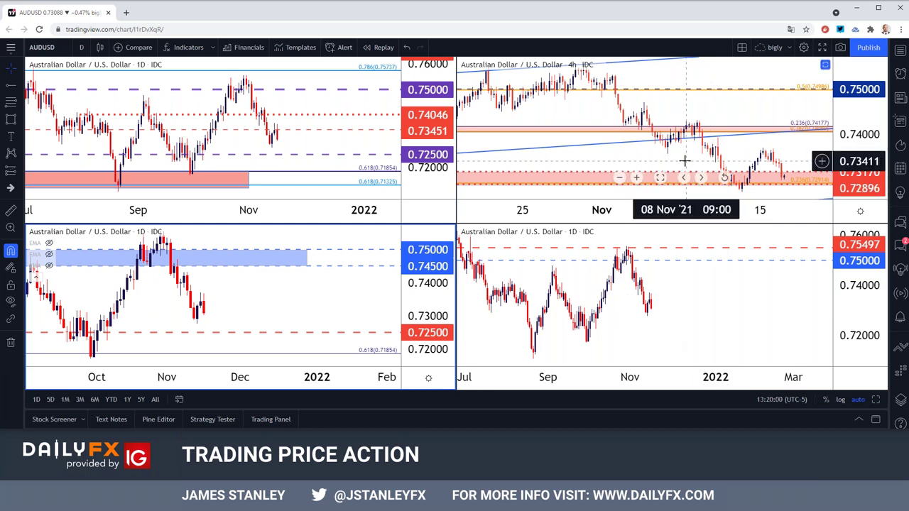
click(873, 399)
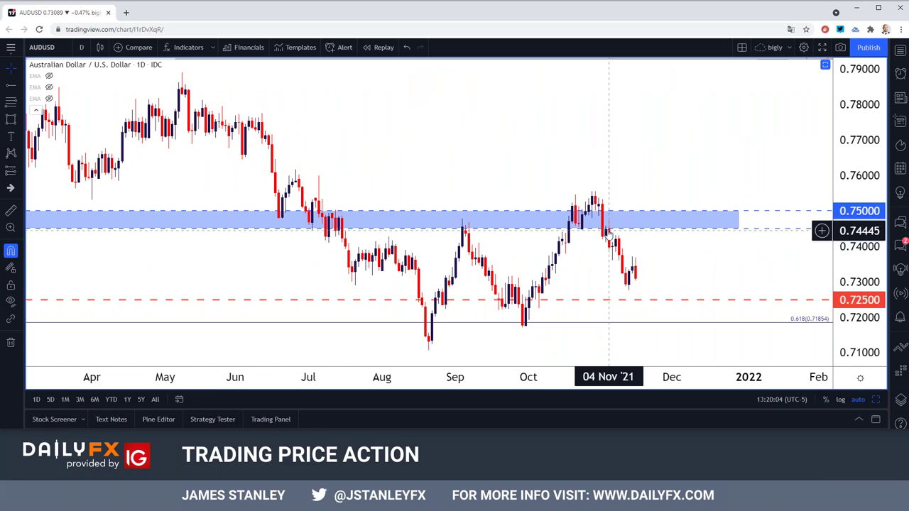
scroll(631, 235, down, 2)
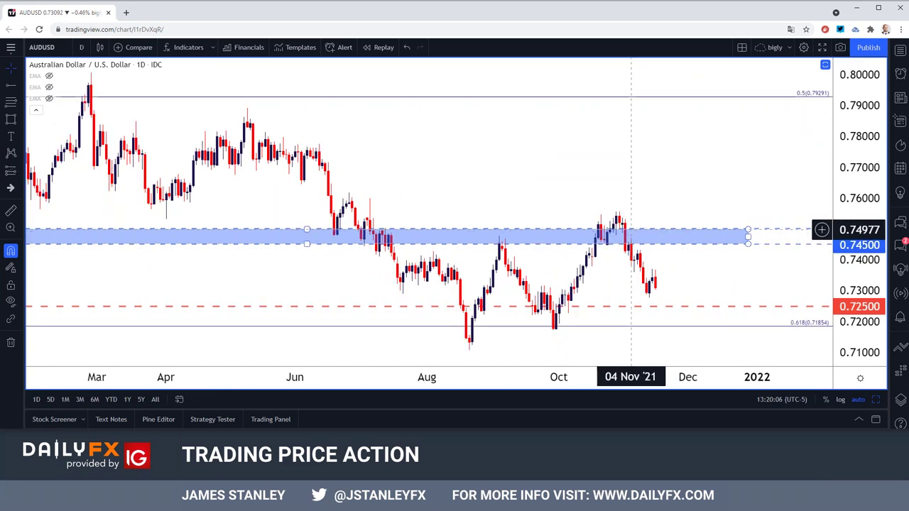
Examine AUDUSD's multi-year daily history back to 2017 and return to recent price action around the 0.74500–0.75000 zone
scroll(524, 247, down, 2)
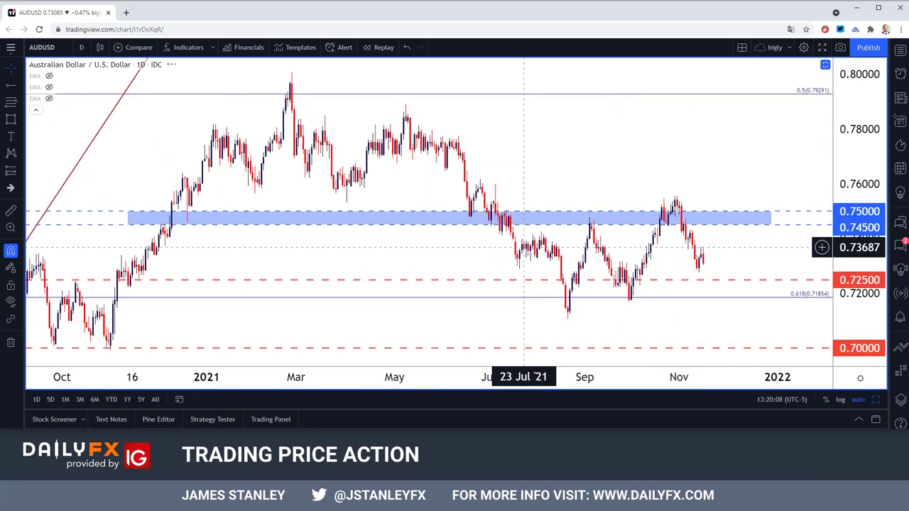
scroll(523, 246, down, 4)
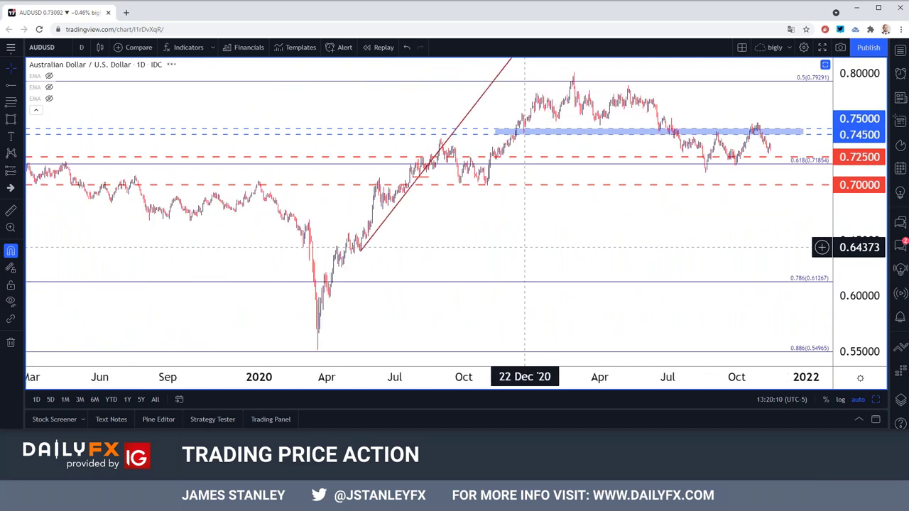
scroll(525, 246, down, 4)
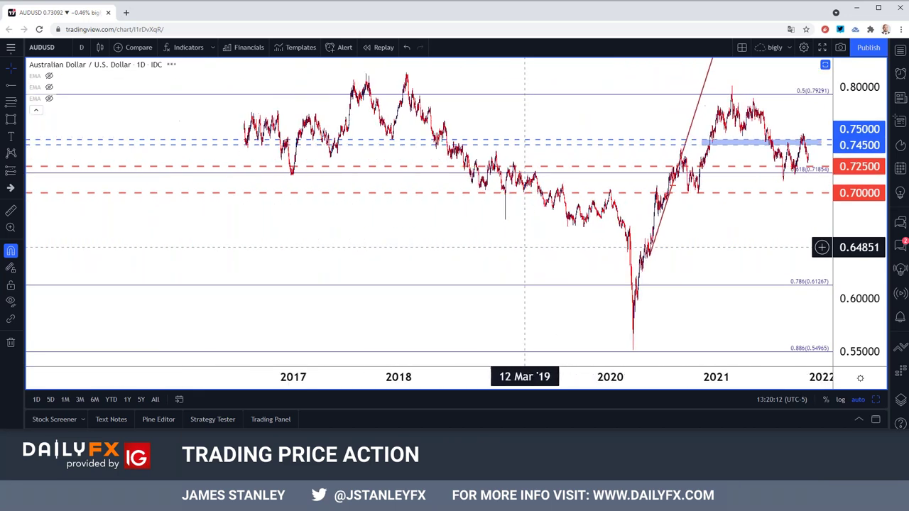
scroll(524, 247, down, 3)
scroll(524, 247, up, 2)
scroll(525, 246, up, 5)
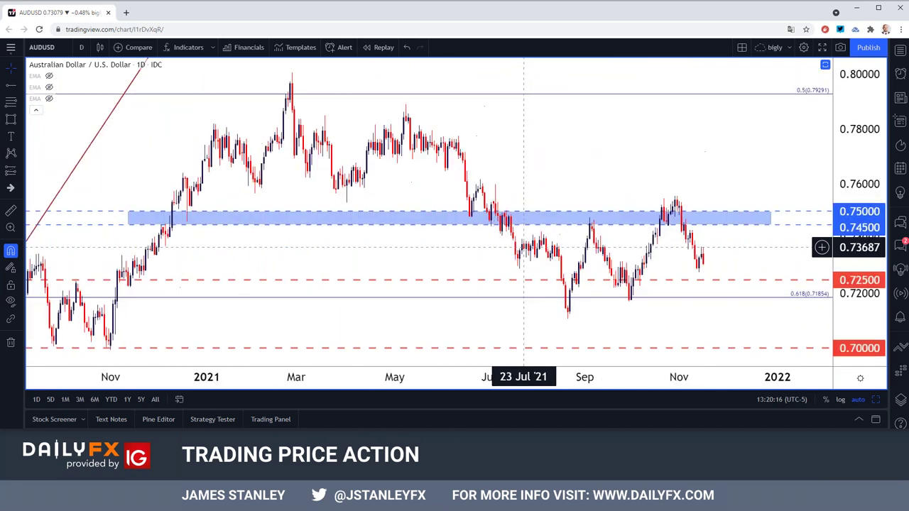
Review AUDUSD on the 4 hours timeframe, return the chart to 1 day and examine recent price action above 0.72500
click(81, 46)
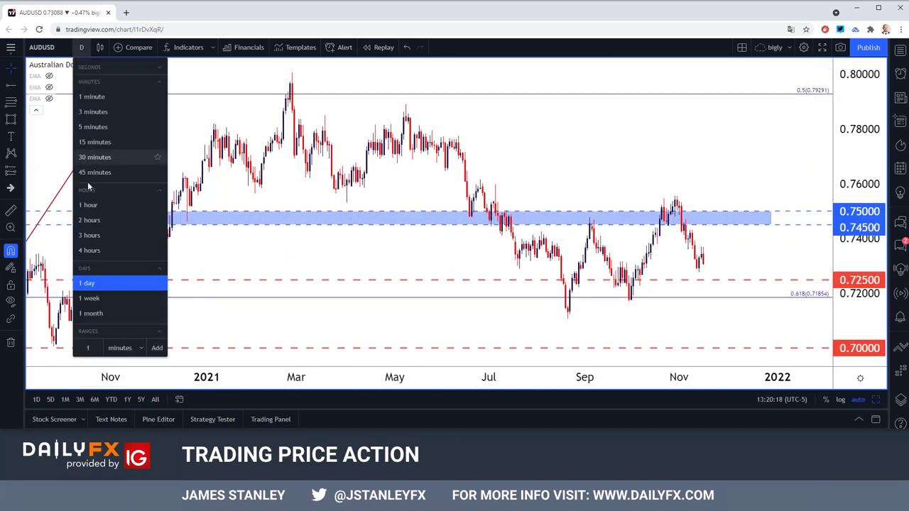
click(89, 250)
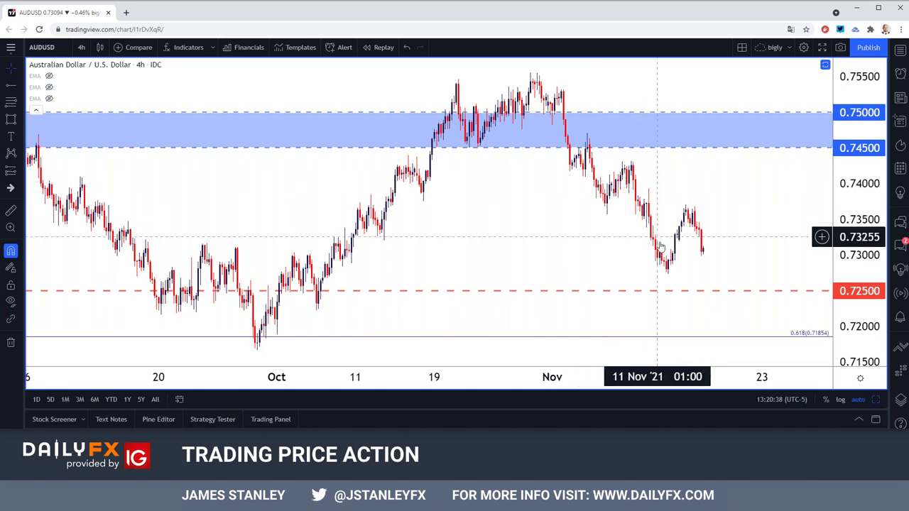
click(81, 47)
click(97, 276)
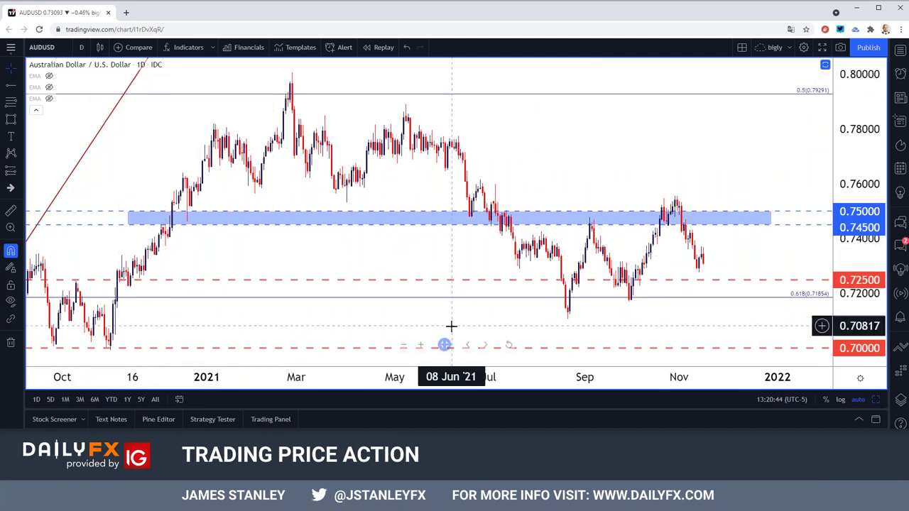
scroll(450, 324, up, 3)
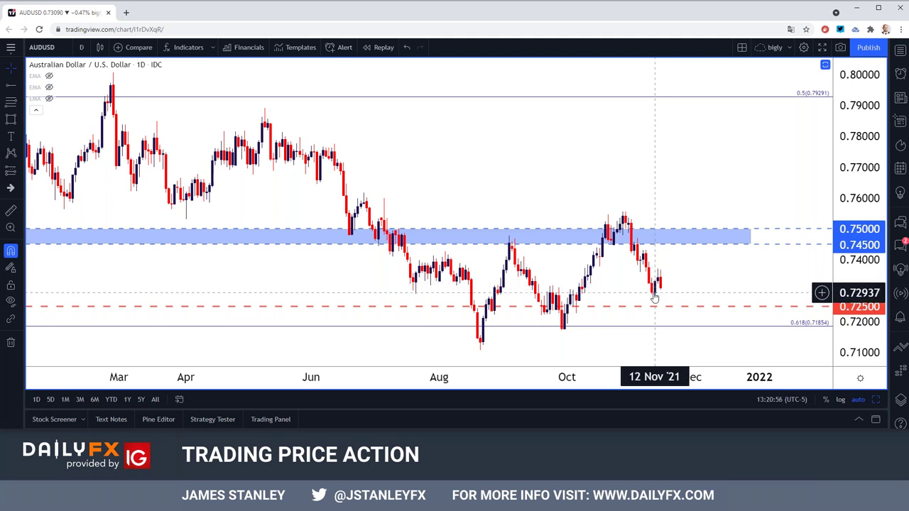
scroll(656, 291, up, 1)
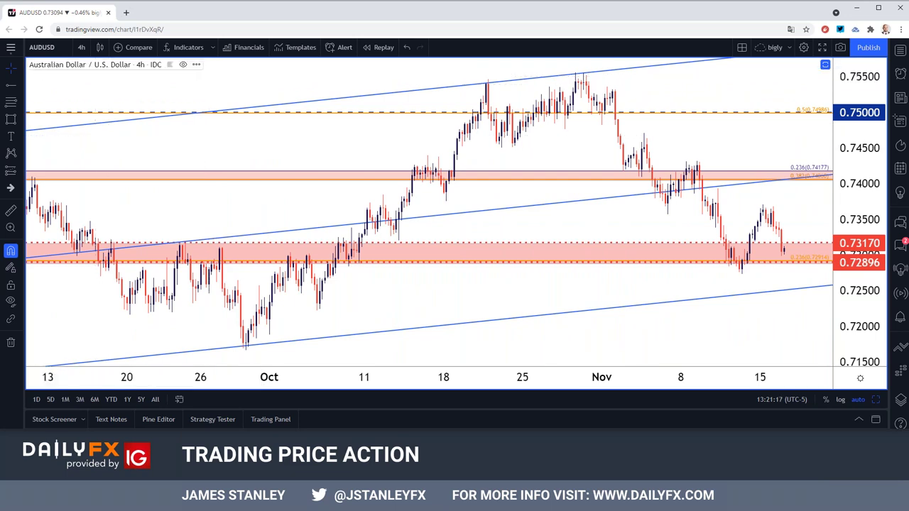
Set the AUDUSD chart with the rising blue channel to 1 day and examine price against the channel and Fibonacci levels
click(81, 46)
click(86, 283)
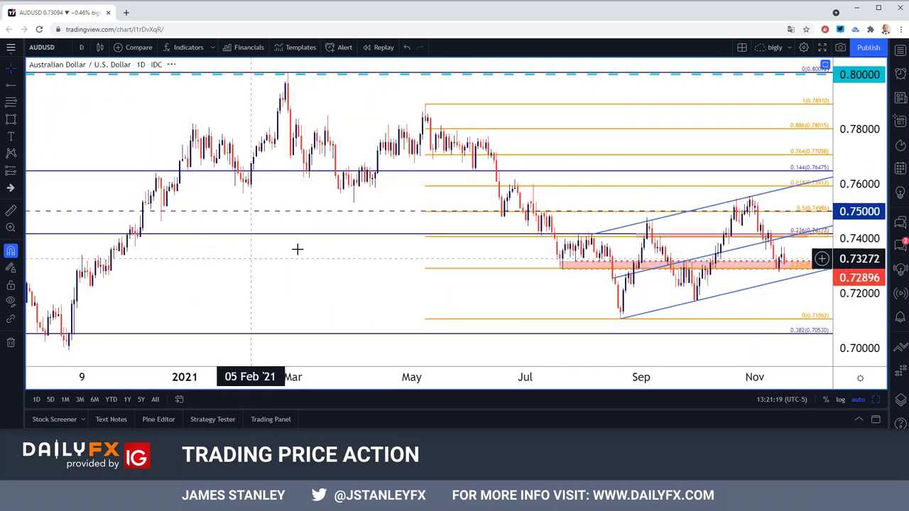
scroll(282, 276, right, 3)
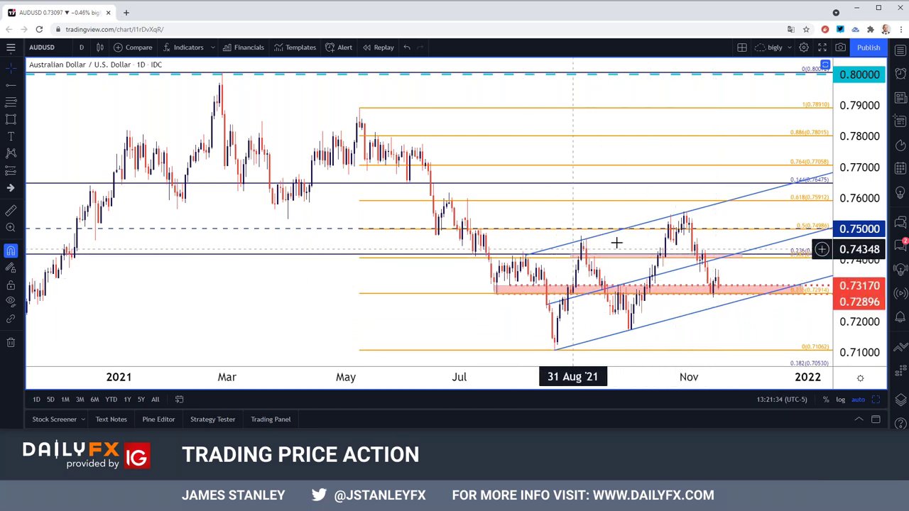
scroll(483, 239, down, 3)
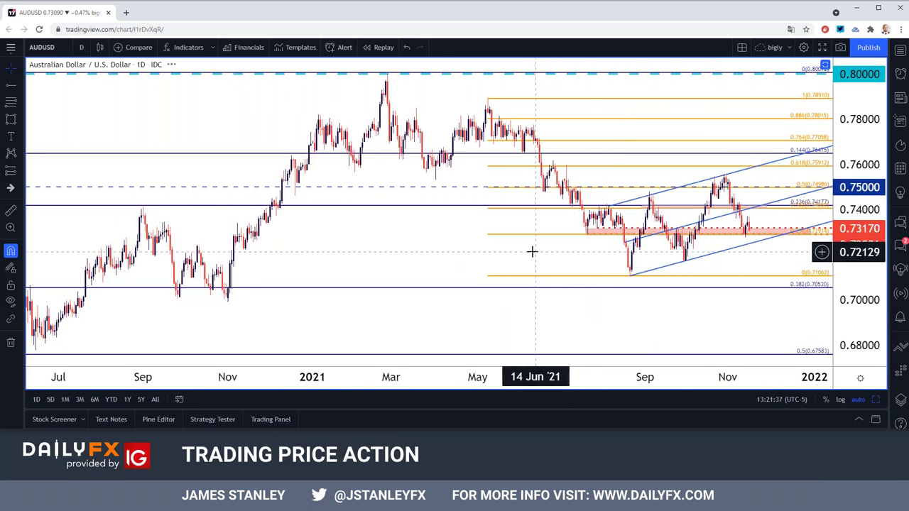
drag(516, 252, 413, 252)
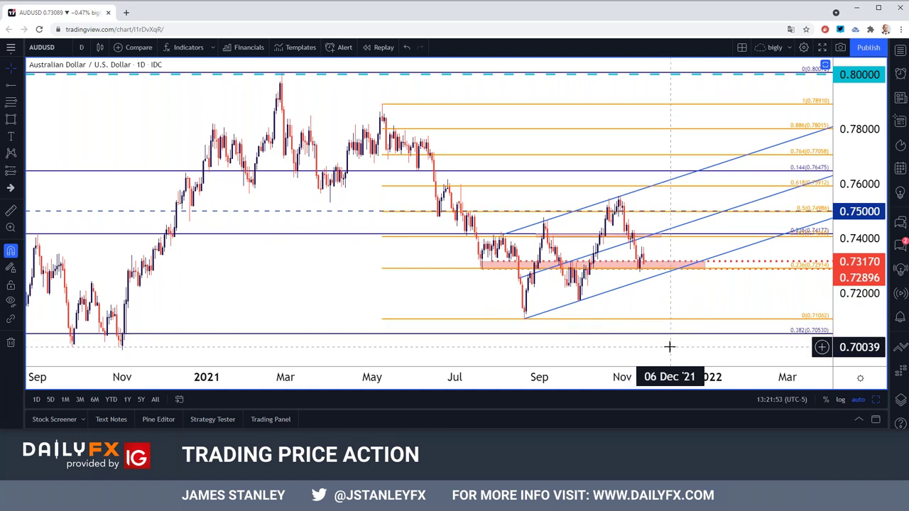
scroll(669, 347, down, 2)
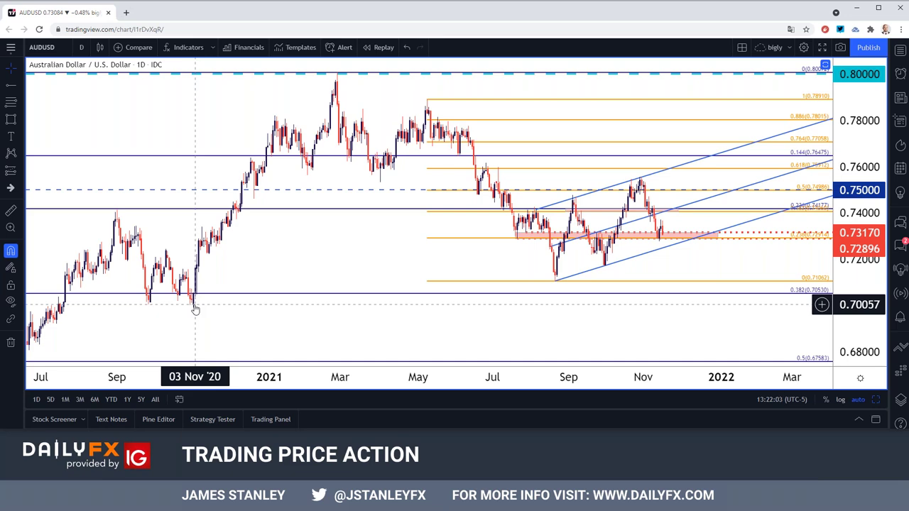
scroll(198, 311, up, 5)
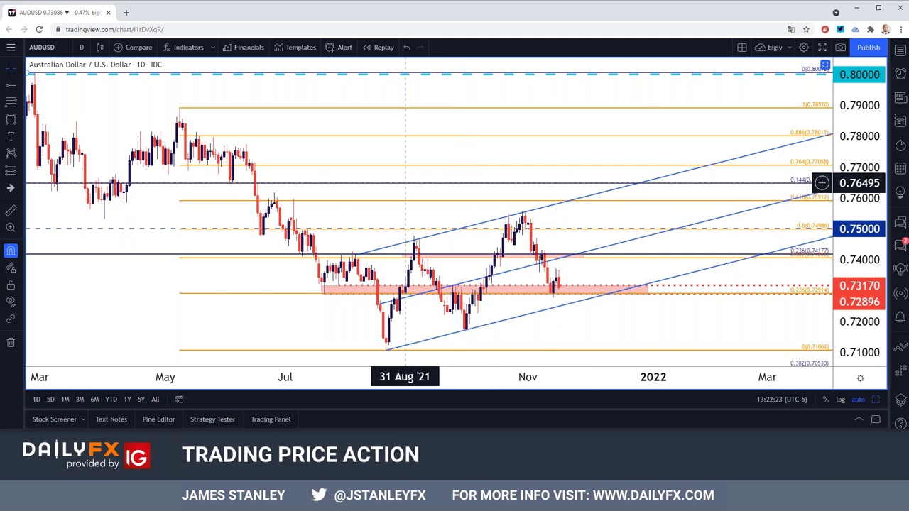
Switch the chart to the IDC USDCAD symbol
click(77, 61)
text(USDCAD)
key(Down)
key(Down)
key(Down)
key(Down)
key(Escape)
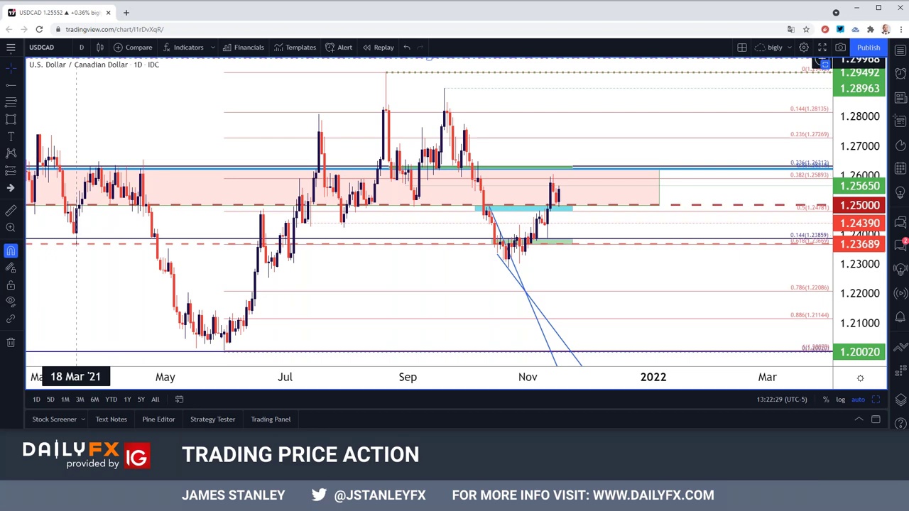
Review USDCAD on the 4 hours, 1 hour and 1 day timeframes around the 1.25000 level, ending on 1 week
click(81, 47)
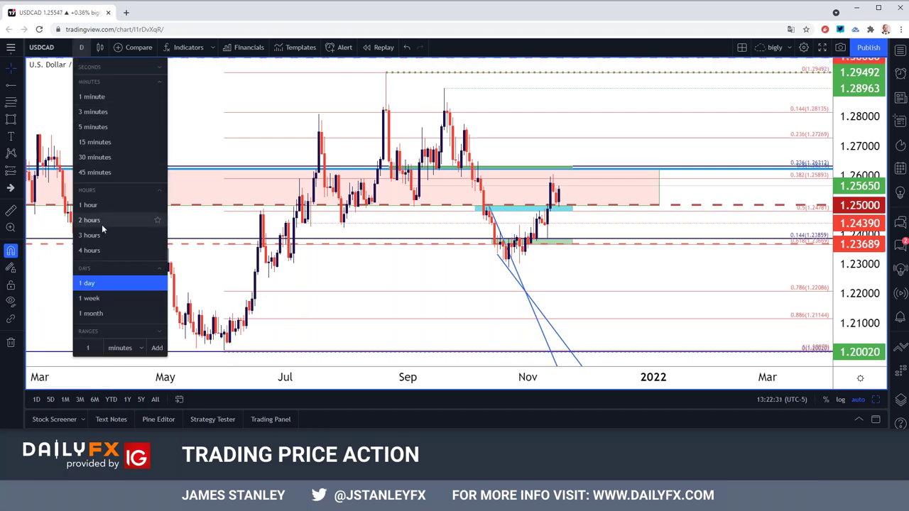
click(102, 254)
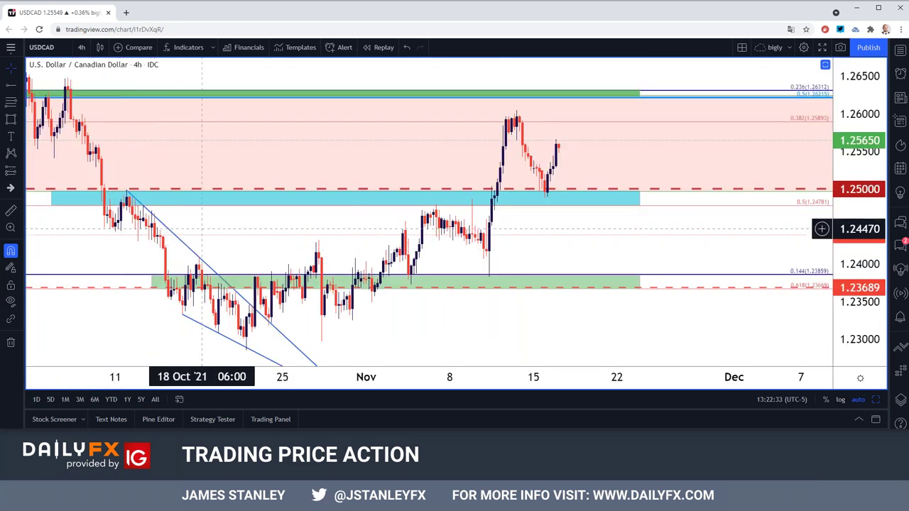
click(81, 47)
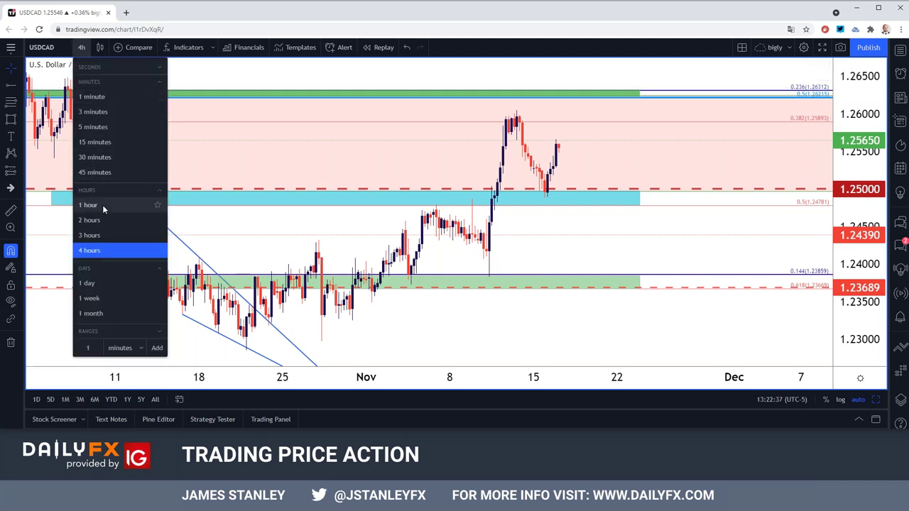
click(102, 204)
scroll(270, 280, down, 3)
click(81, 47)
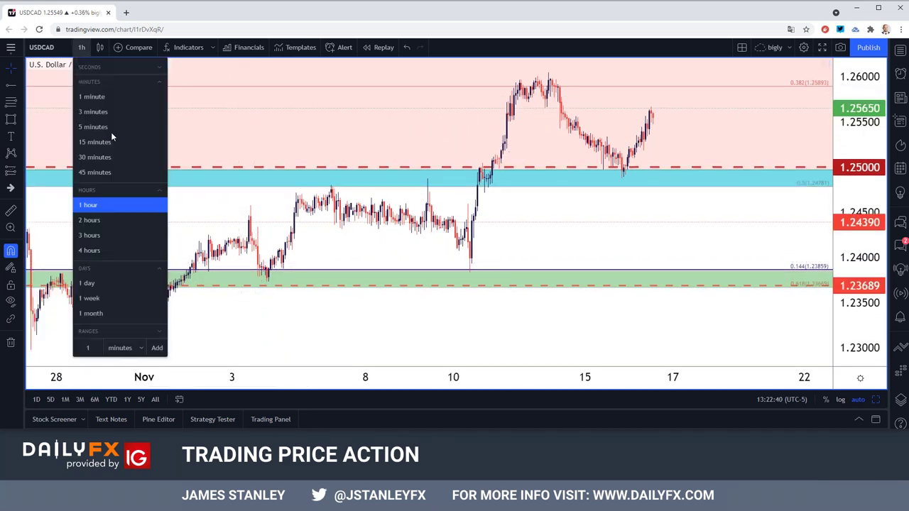
click(106, 285)
scroll(242, 287, up, 5)
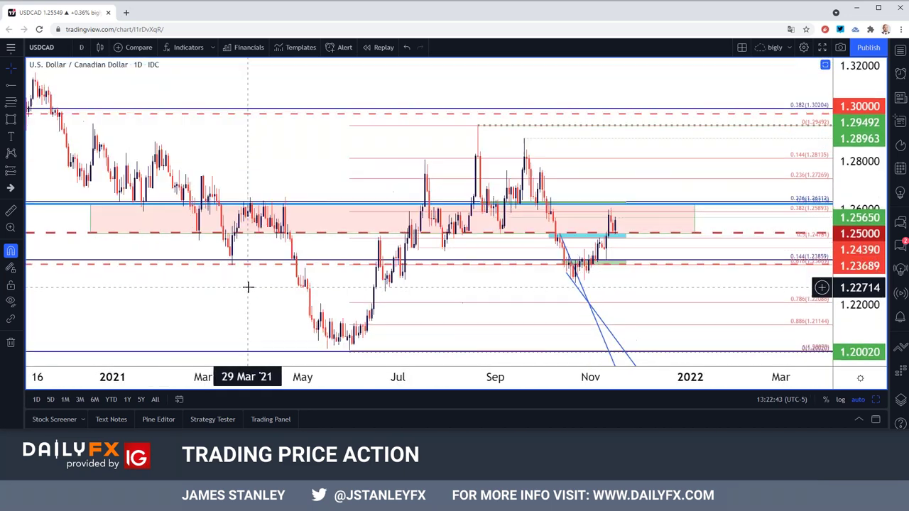
click(81, 47)
click(100, 298)
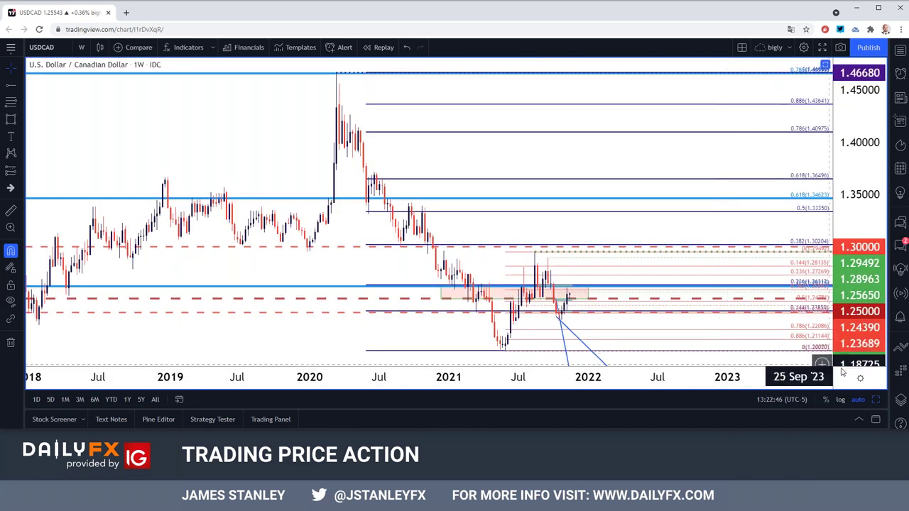
Switch through the four-chart layout to the USDCAD chart with the solid red zone and set it to 1 week
click(860, 403)
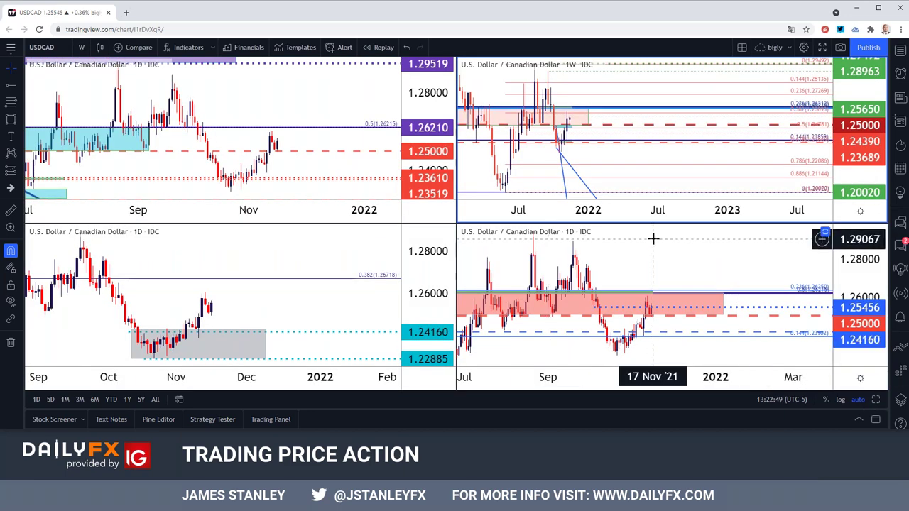
key(alt+Return)
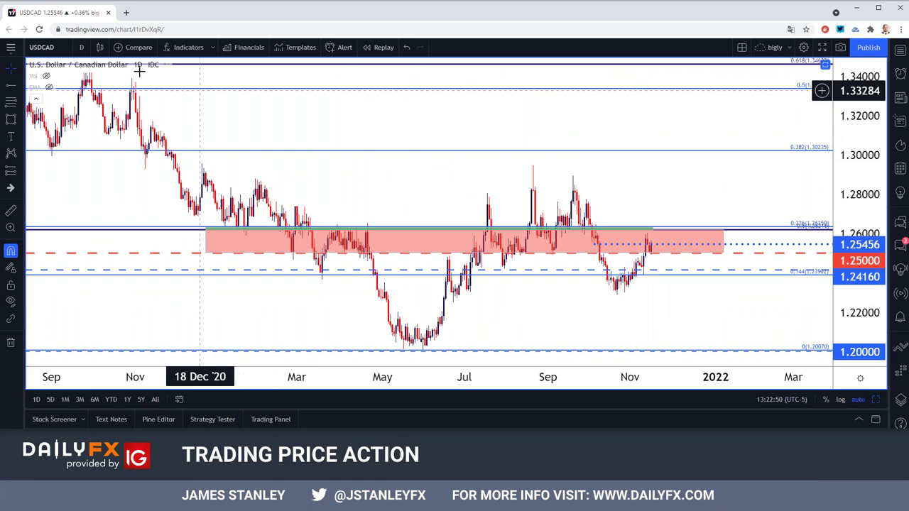
click(81, 47)
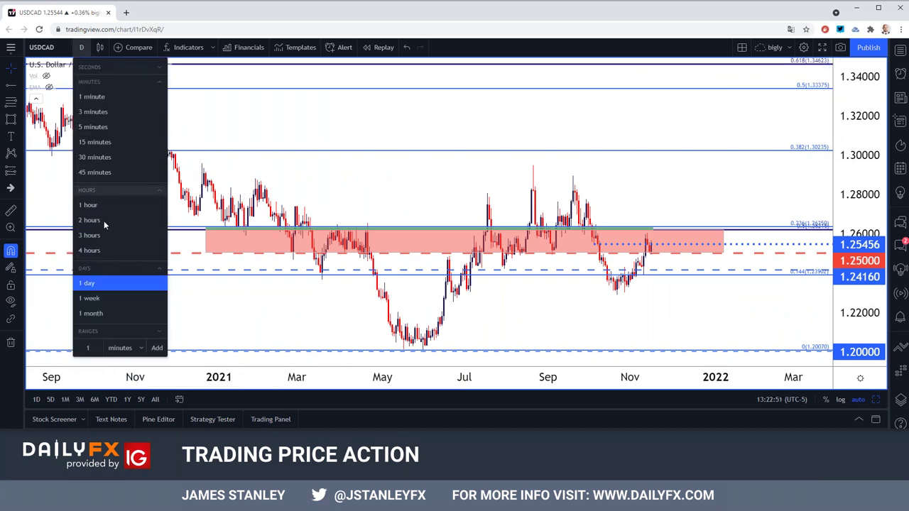
click(106, 300)
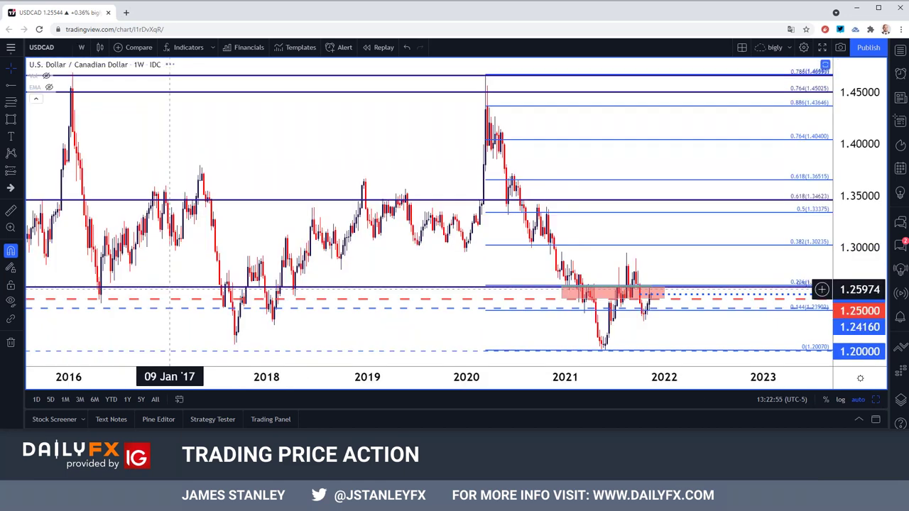
Delete the dashed blue horizontal line at 1.24160 from the weekly USDCAD chart
scroll(277, 256, up, 1)
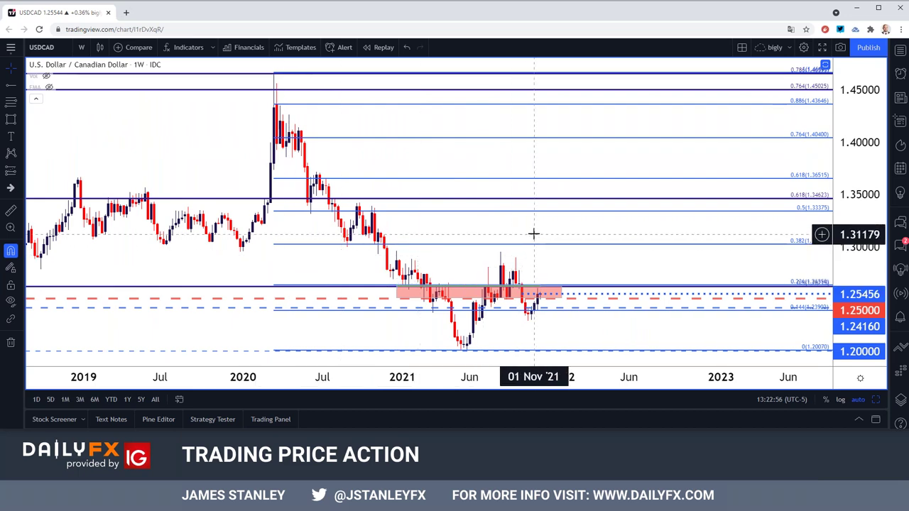
drag(532, 234, 680, 229)
scroll(471, 213, up, 6)
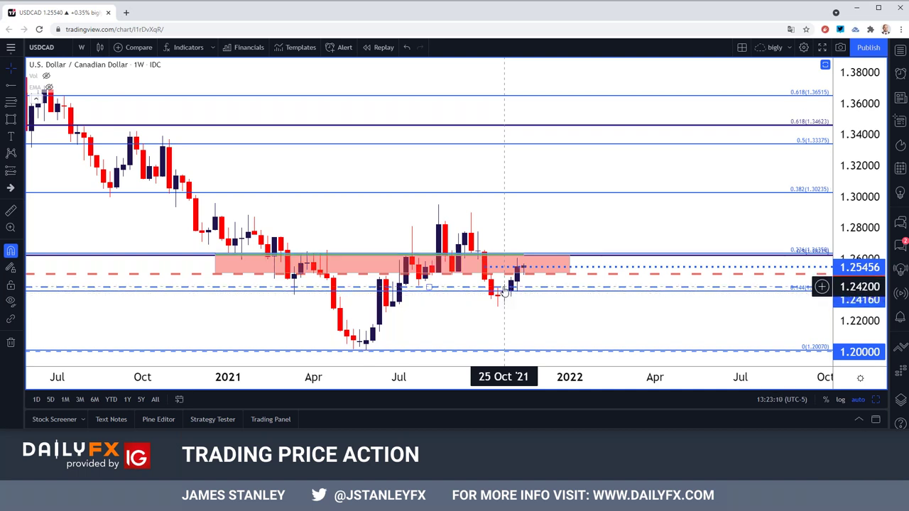
click(541, 287)
click(536, 288)
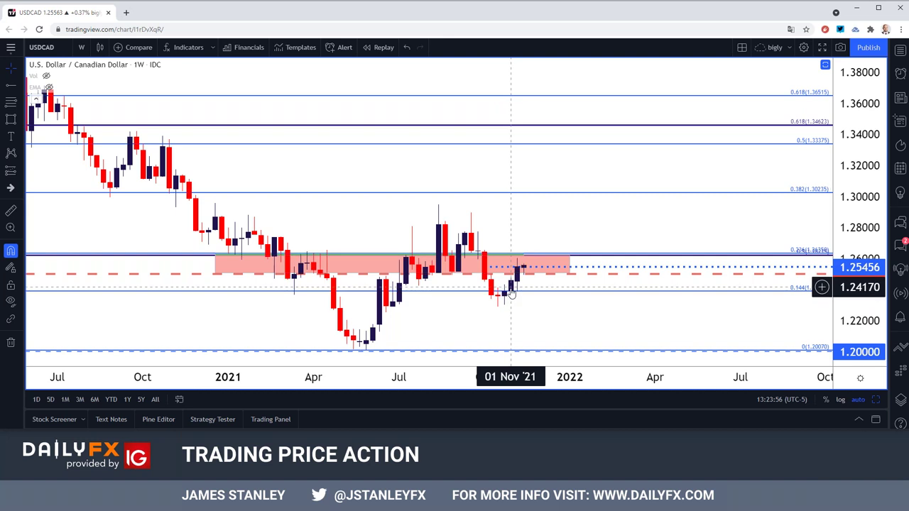
Return the USDCAD chart with the red zone to 1 day and restore the four-chart layout
click(81, 47)
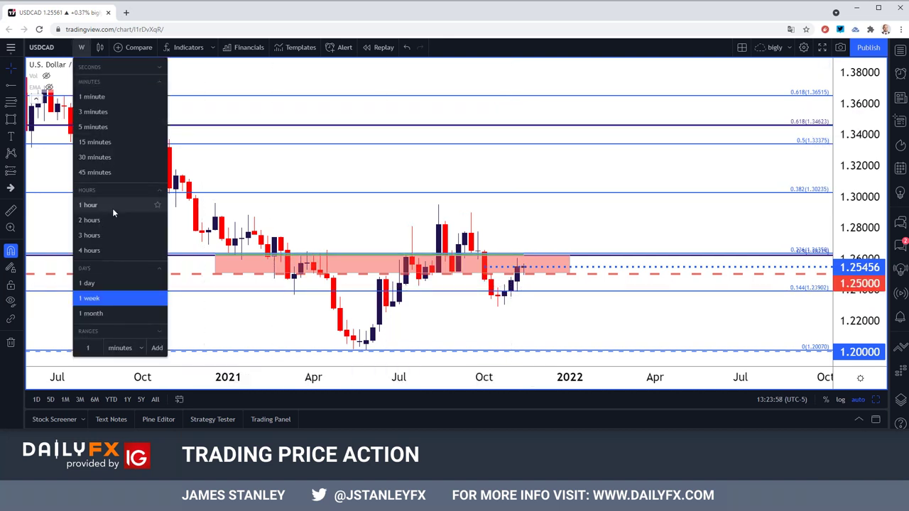
click(106, 282)
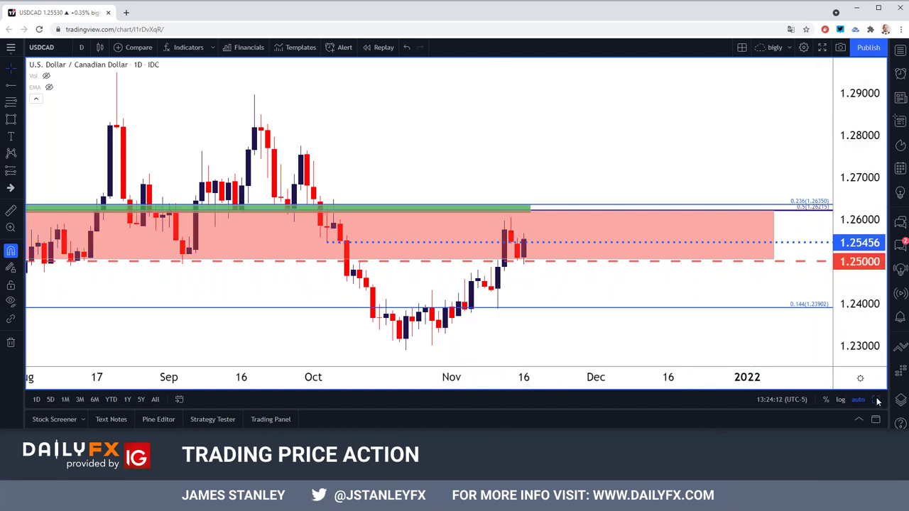
key(alt+Return)
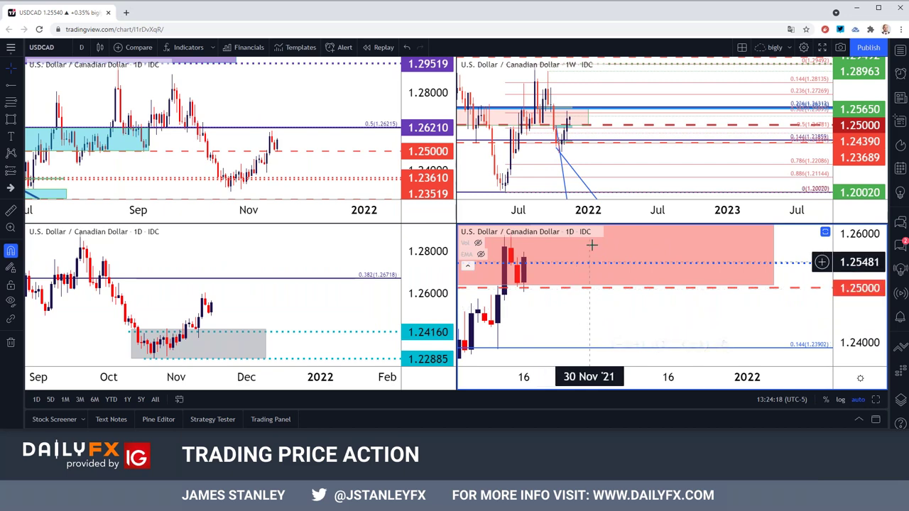
Maximize the weekly USDCAD chart with the descending blue trendlines and set it to the 1 day timeframe
click(616, 158)
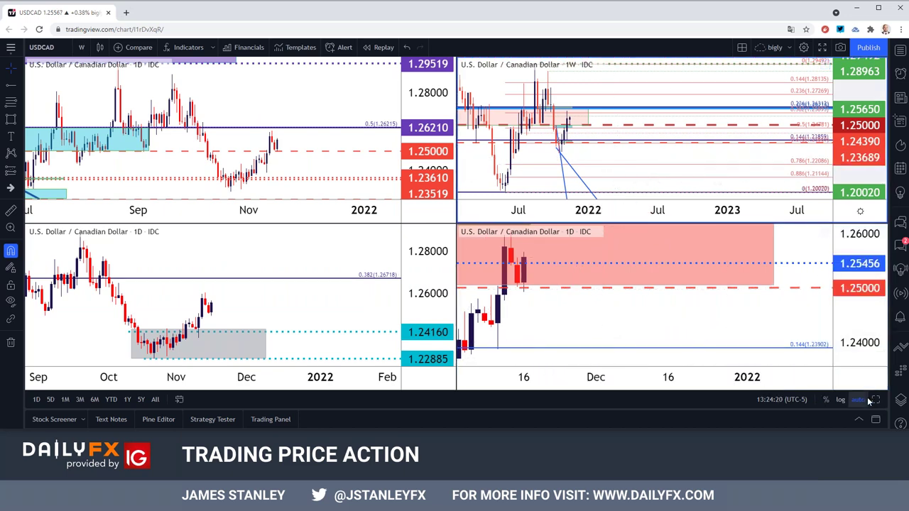
key(alt+Return)
click(81, 47)
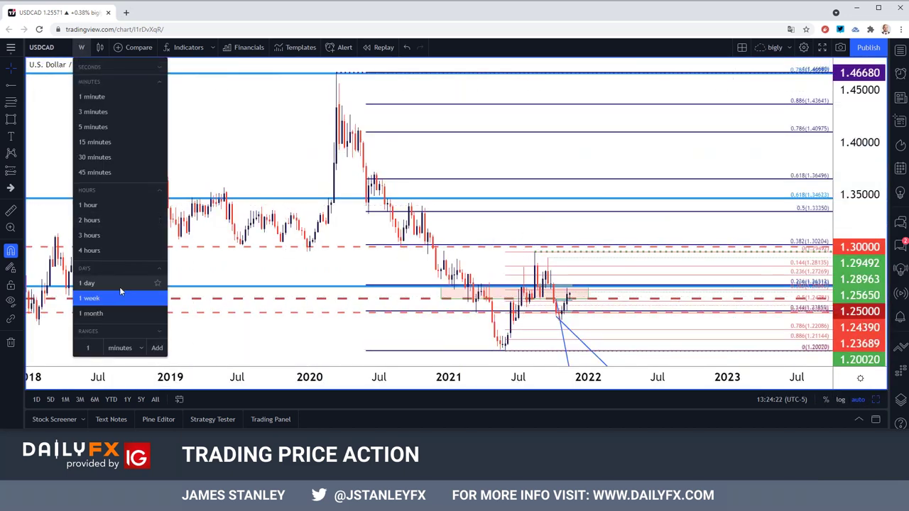
click(116, 285)
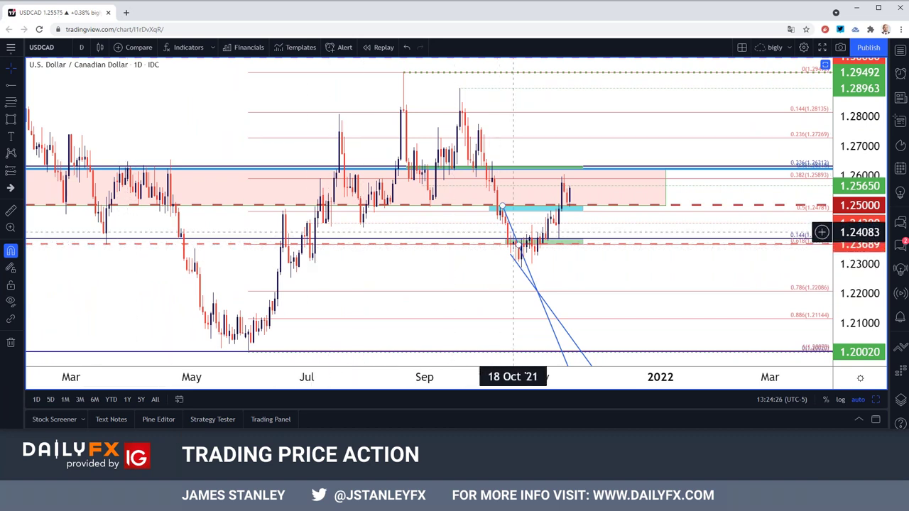
Set the maximized USDCAD chart to the 4 hours timeframe and bring September to mid-November price action into view
click(81, 47)
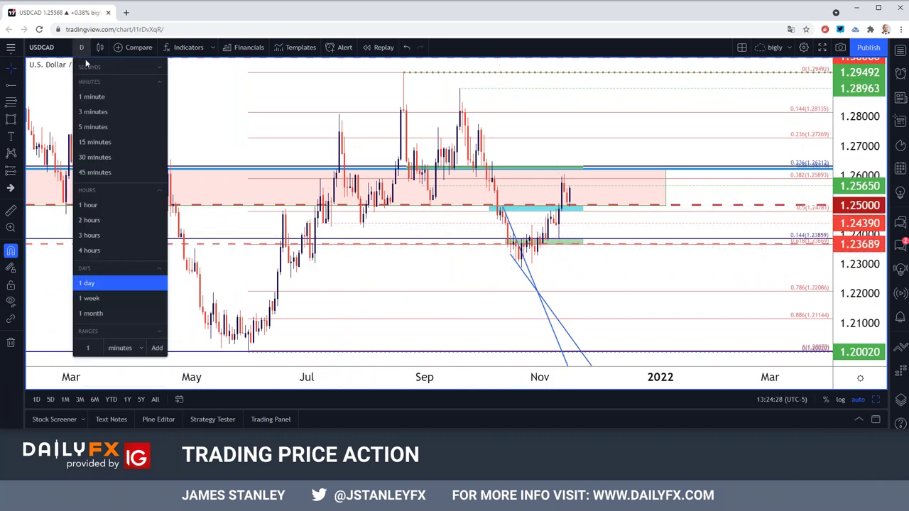
click(108, 257)
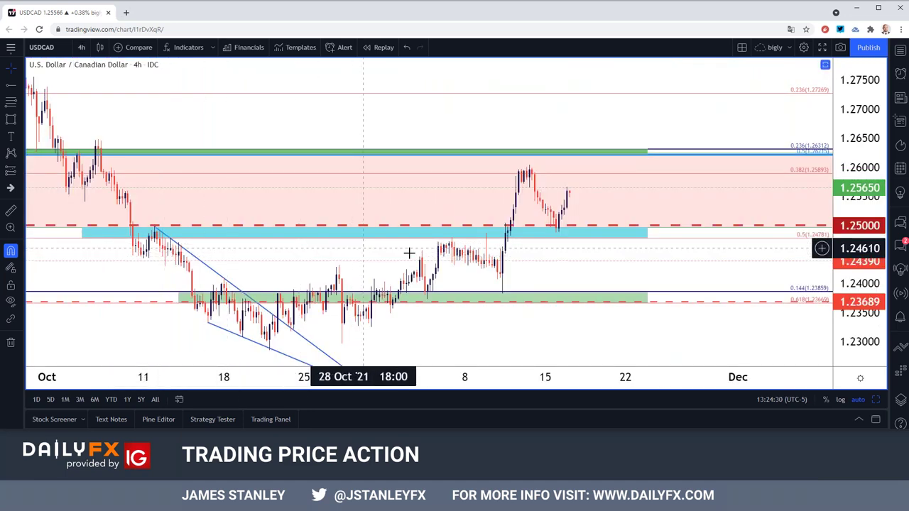
drag(558, 258, 637, 261)
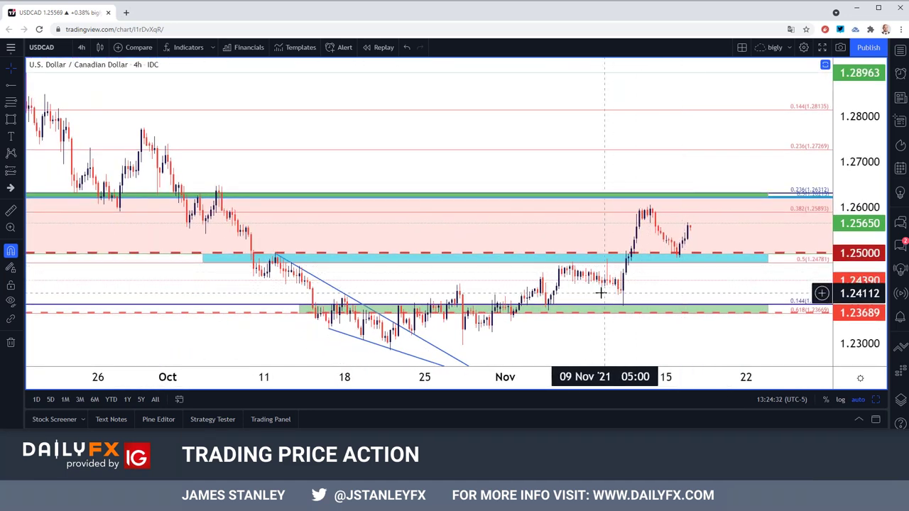
click(572, 262)
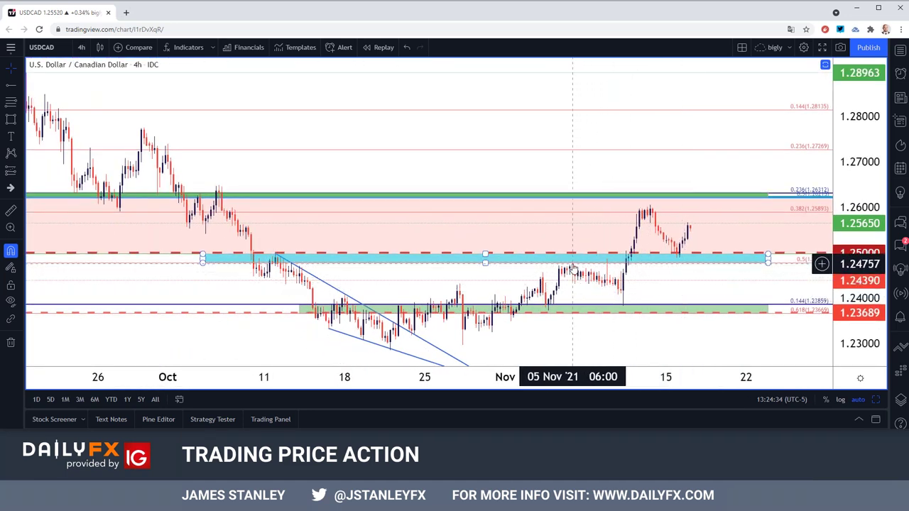
Thicken the level lines of the red Fib Retracement on the 4-hour USDCAD chart
click(572, 268)
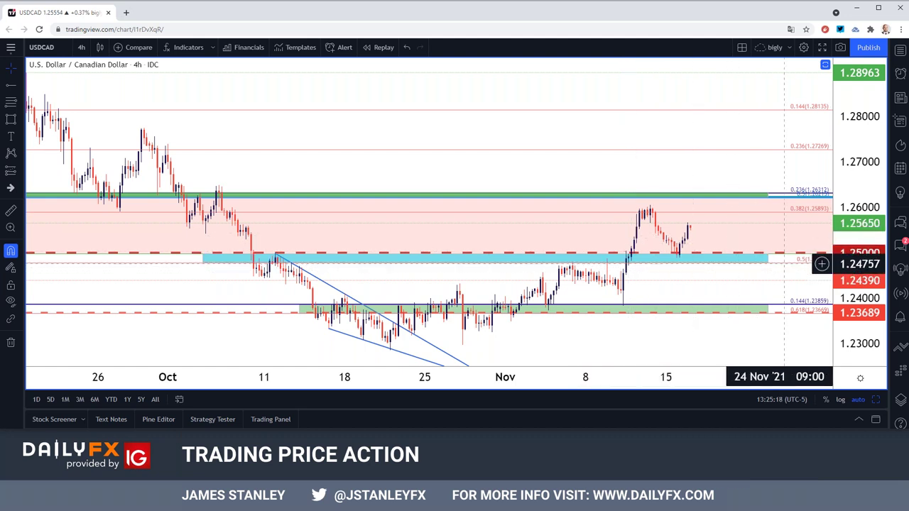
double_click(821, 264)
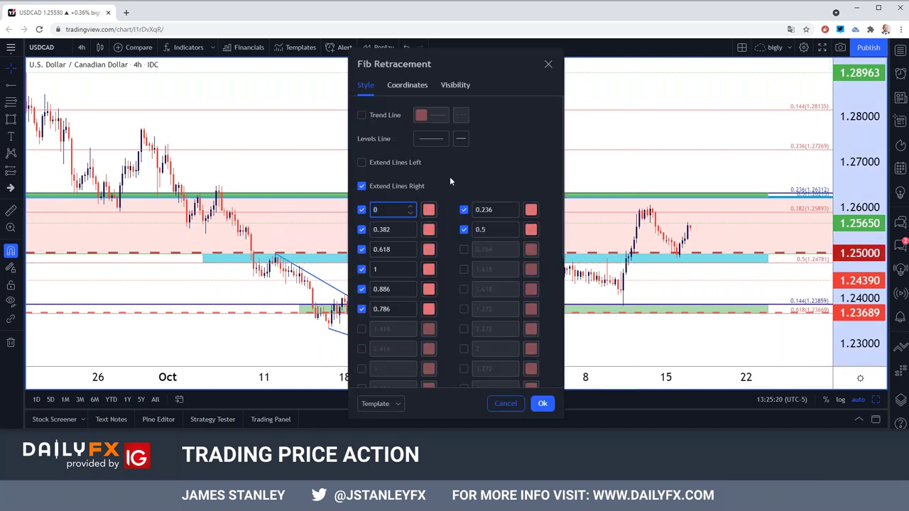
click(431, 138)
click(441, 188)
click(547, 399)
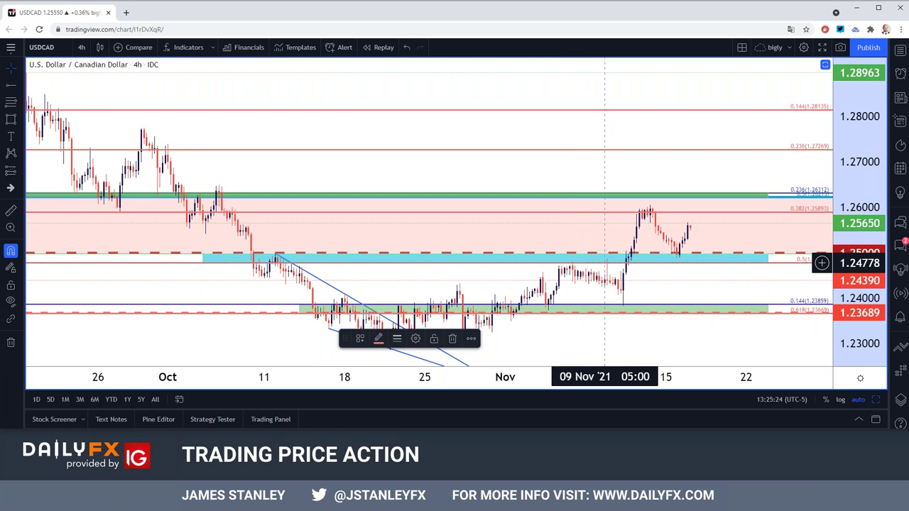
click(625, 259)
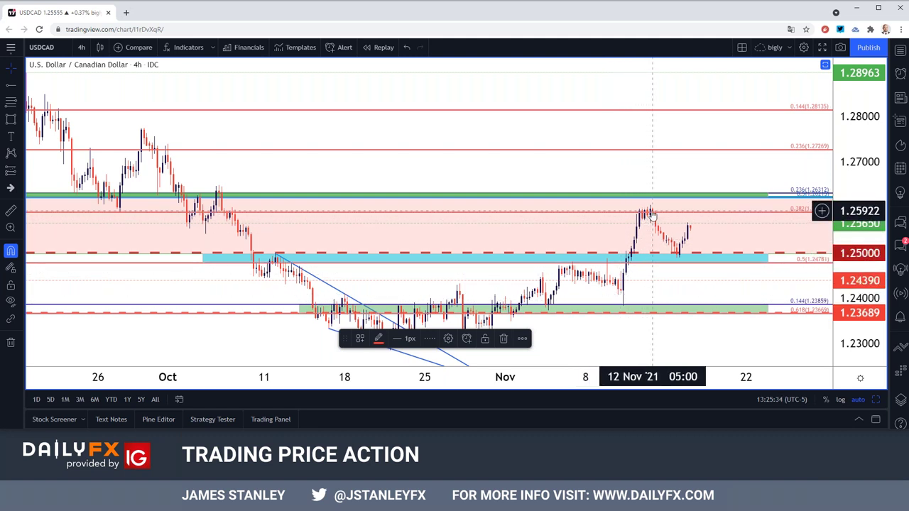
Enlarge the USD/CAD four-hour price chart in the DailyFX Canadian Dollar Technical Forecast article, and return to the TradingView USDCAD chart
scroll(639, 209, down, 3)
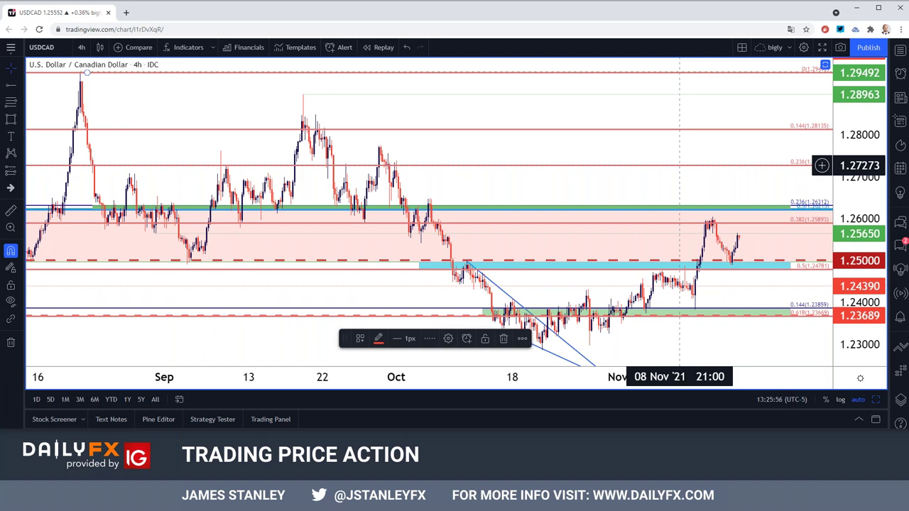
scroll(661, 175, up, 2)
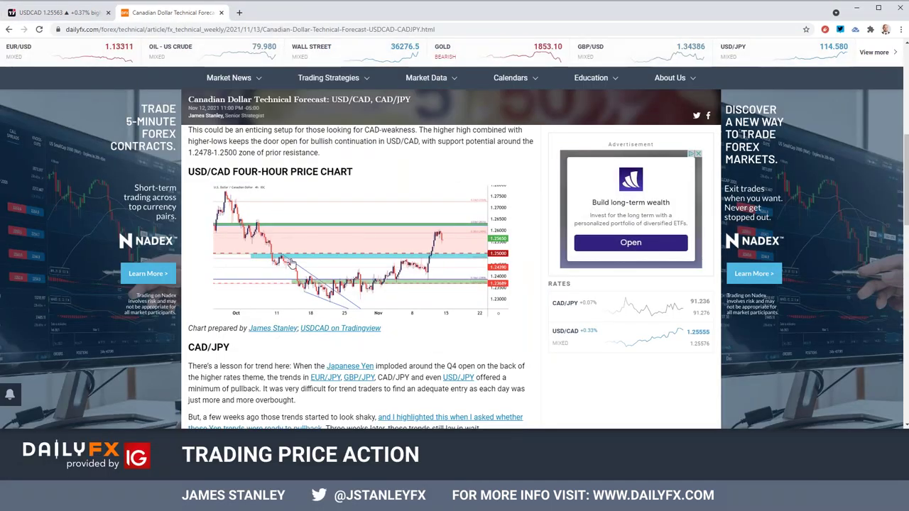
click(321, 270)
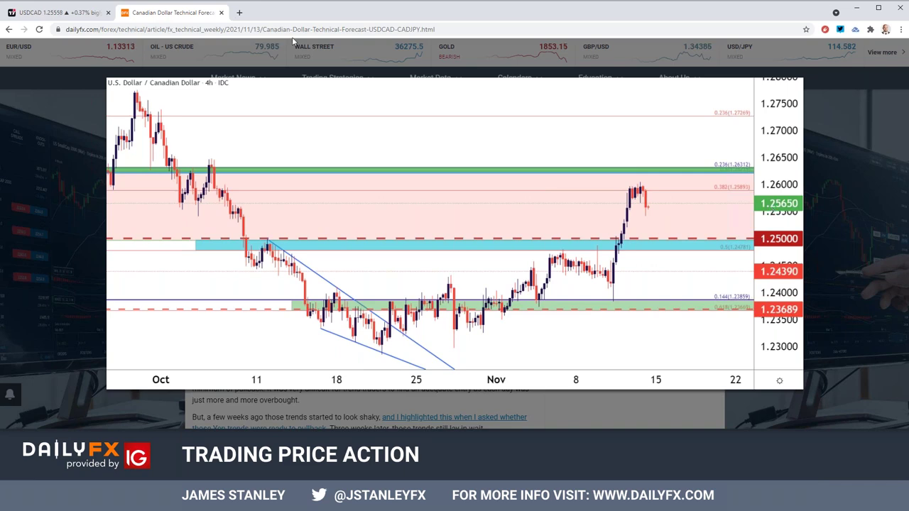
click(54, 12)
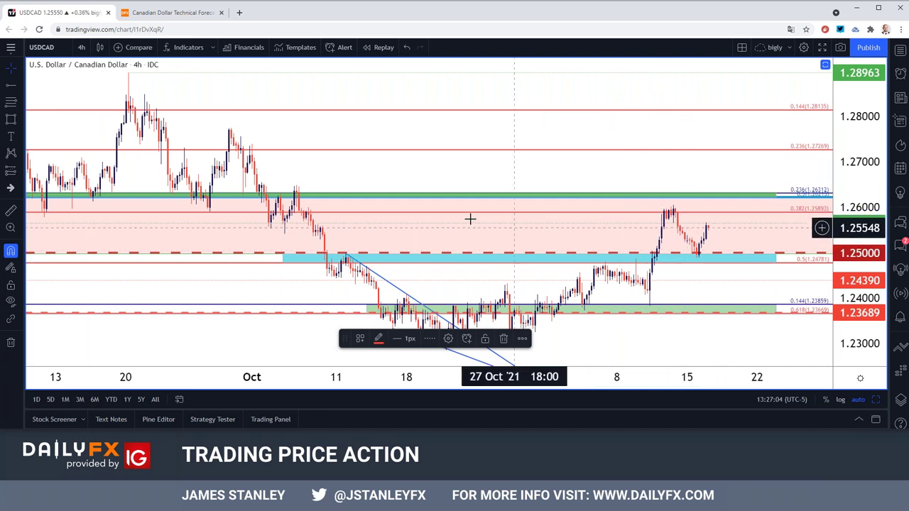
Review the 4-hour USDCAD chart back through late 2020 and set it to the 1 day timeframe
scroll(454, 218, down, 2)
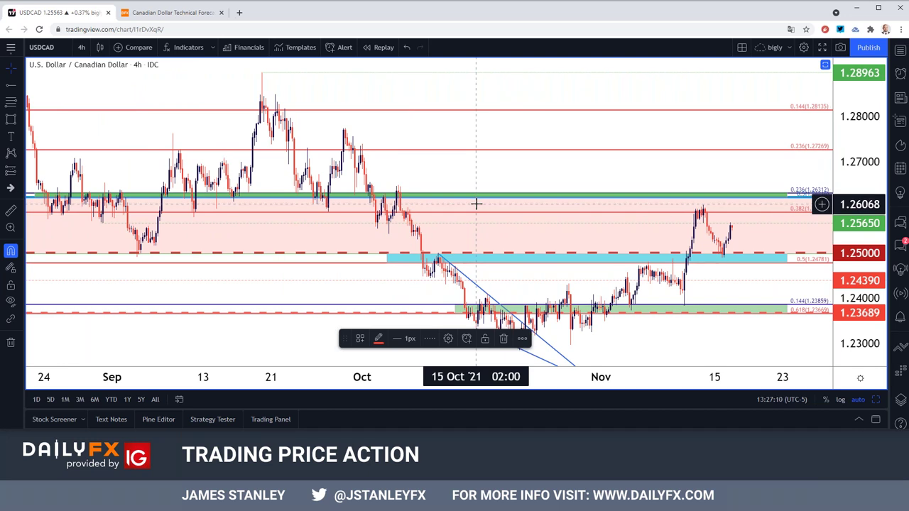
click(653, 201)
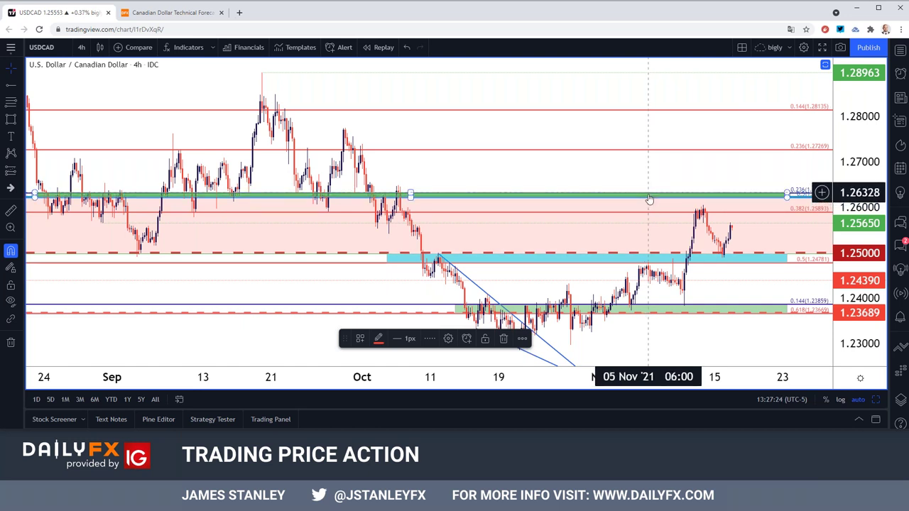
scroll(648, 199, down, 5)
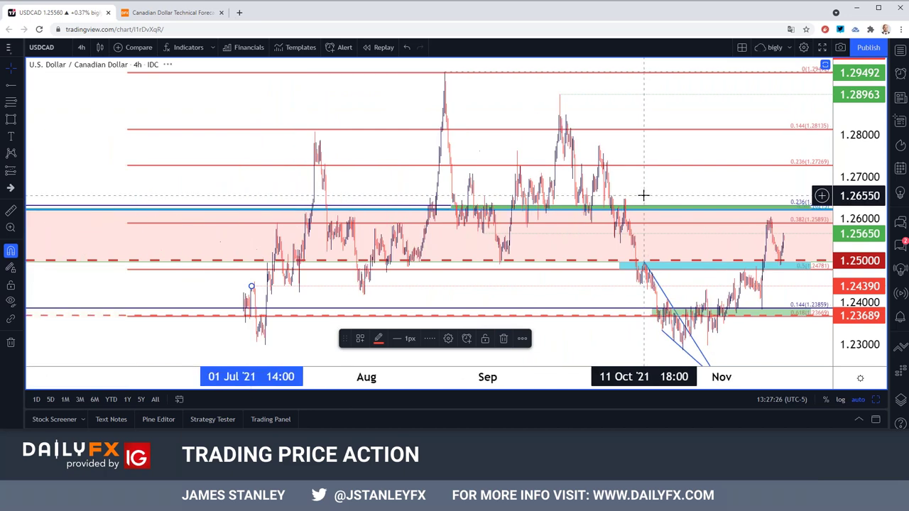
scroll(644, 196, down, 5)
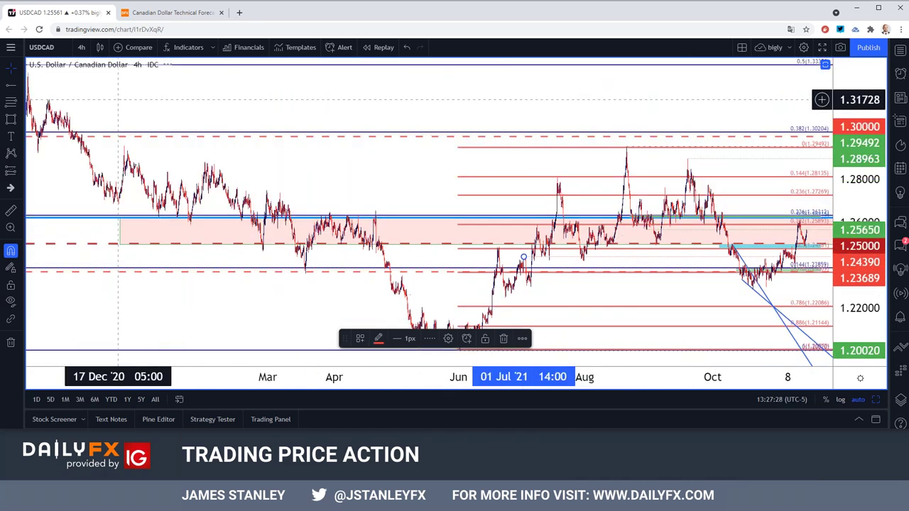
click(81, 47)
click(89, 284)
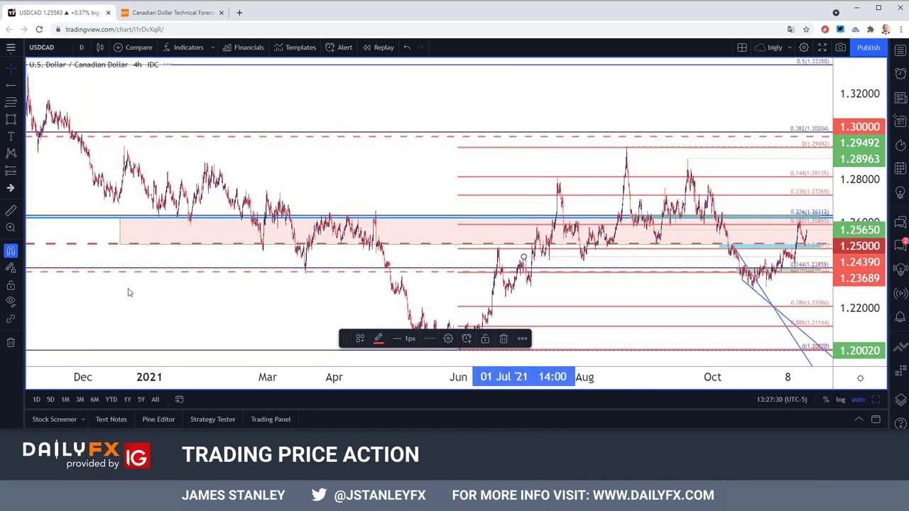
Examine the daily USDCAD price action from 2020 through 2021 around the red zone above 1.25000
scroll(220, 266, up, 5)
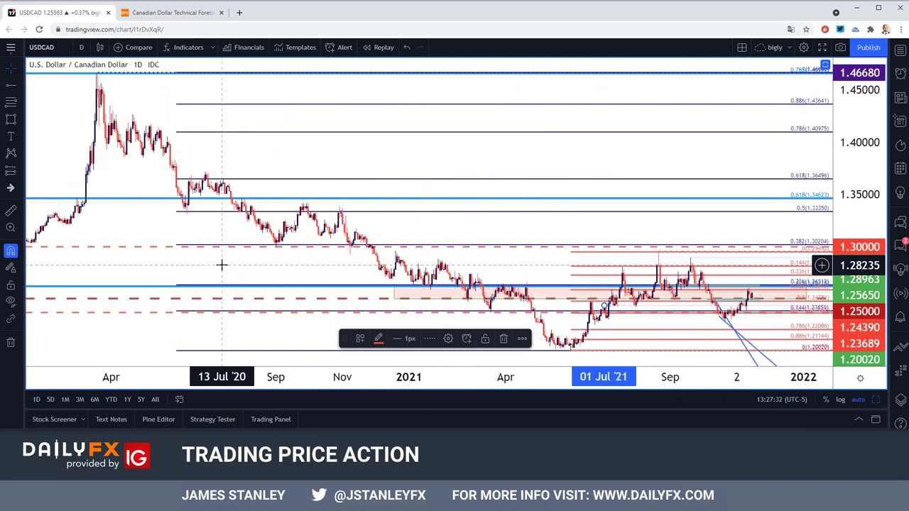
scroll(222, 266, up, 2)
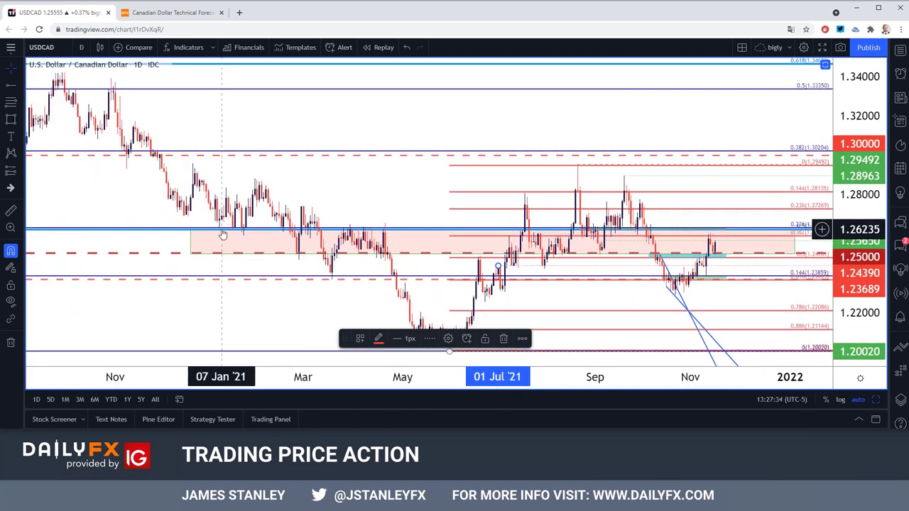
scroll(220, 229, down, 8)
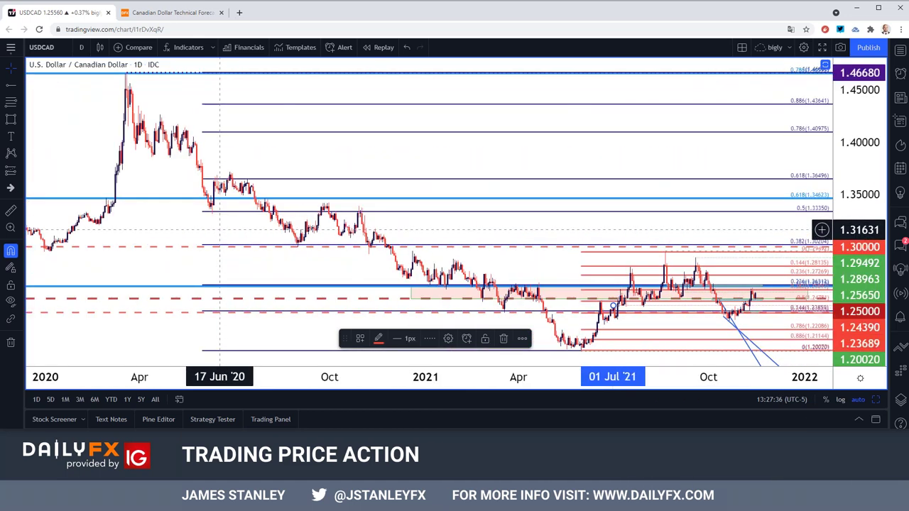
scroll(217, 233, up, 7)
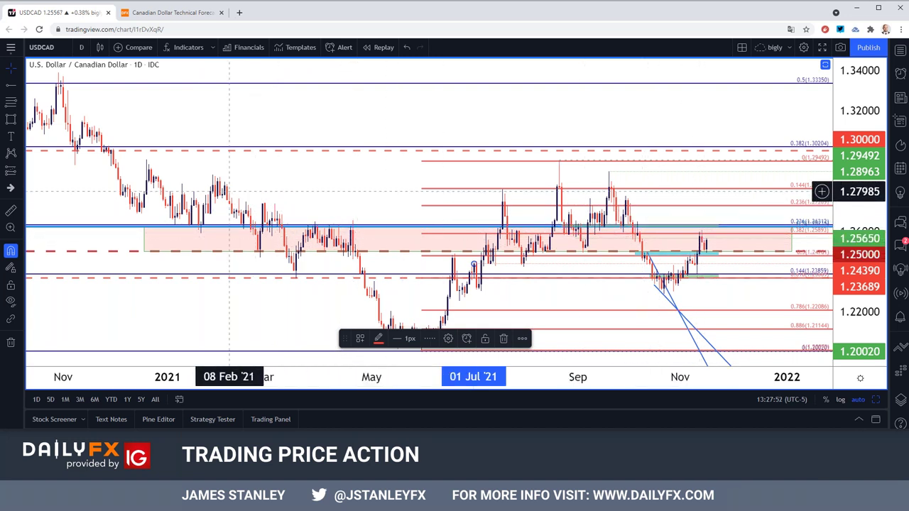
scroll(228, 191, up, 1)
scroll(229, 191, down, 2)
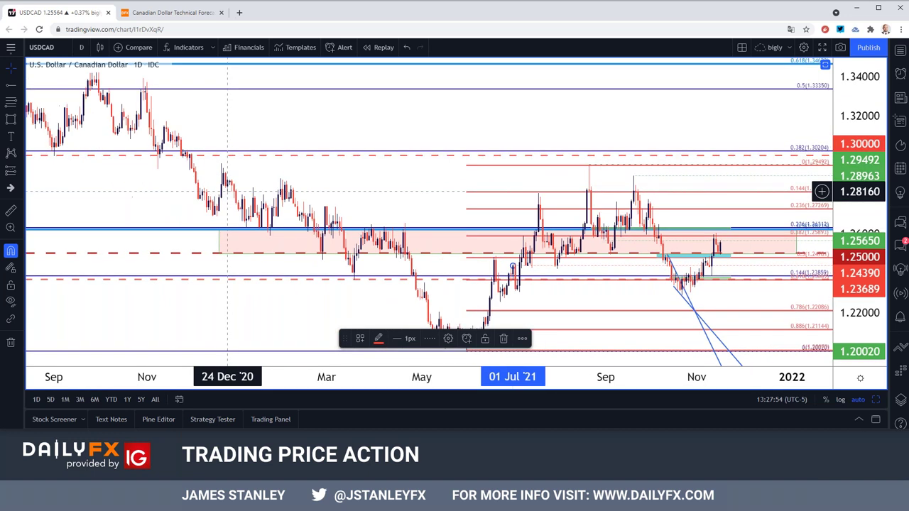
click(254, 174)
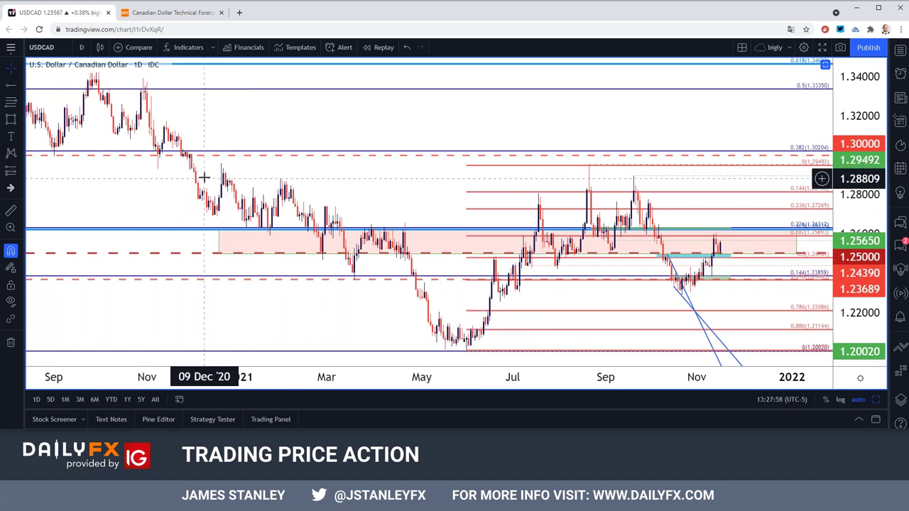
Search for USDJPY and load the IDC U.S. Dollar / Japanese Yen symbol in the charts
click(66, 51)
text(USDJPY)
key(Down)
key(Down)
key(Down)
key(Down)
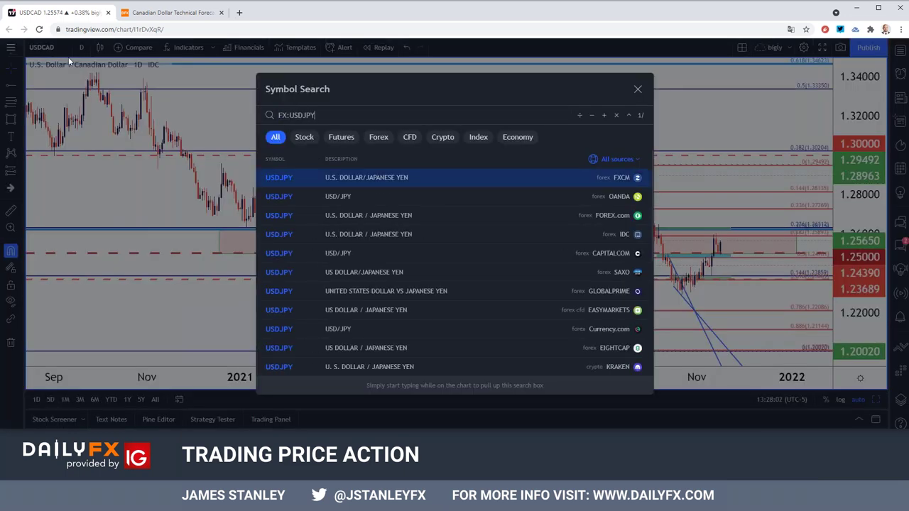
key(Return)
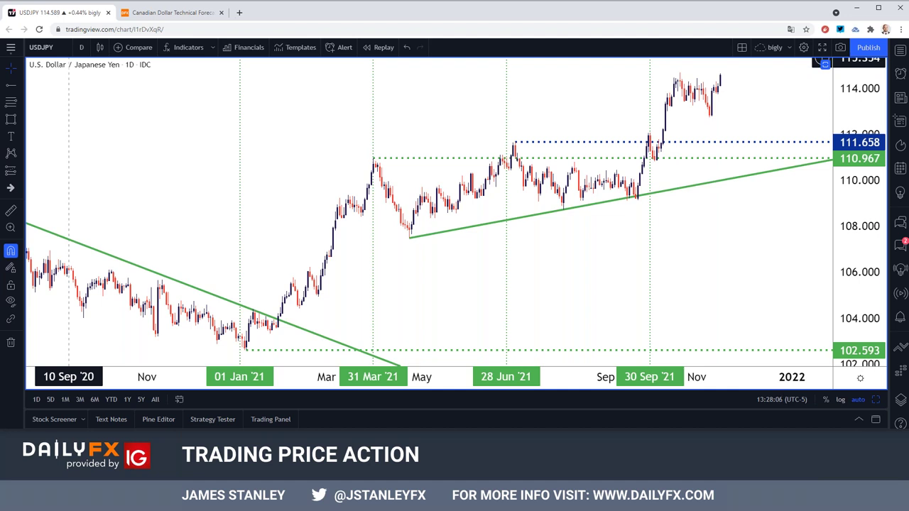
Restore the four-chart layout and maximize the USDJPY chart with the dotted 113.790 and 113.166 levels
click(874, 402)
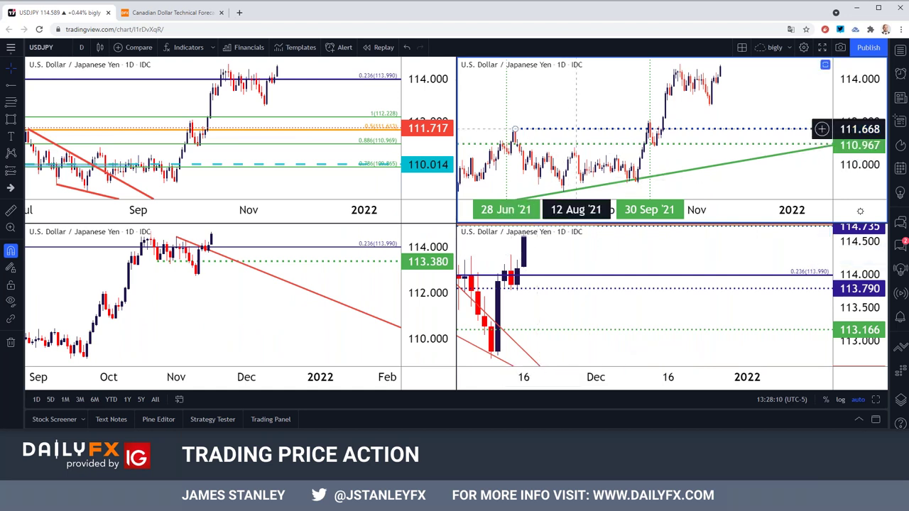
click(563, 250)
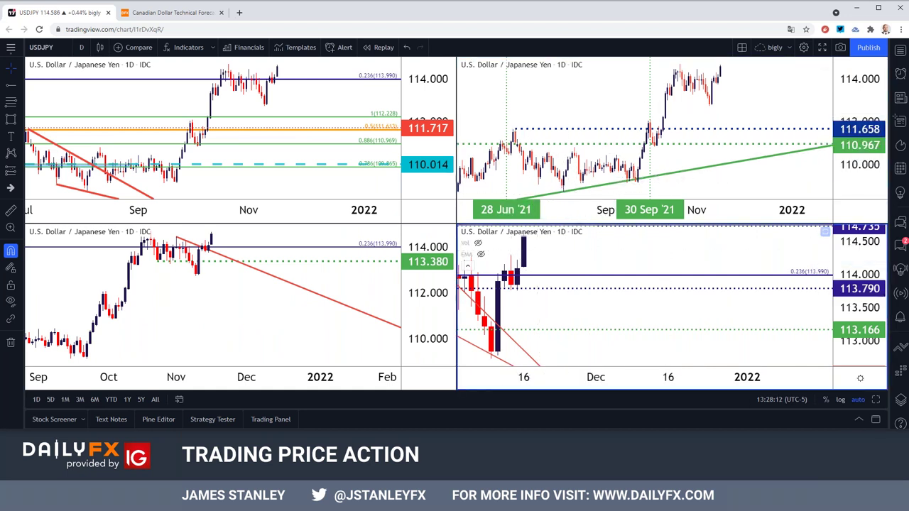
click(875, 401)
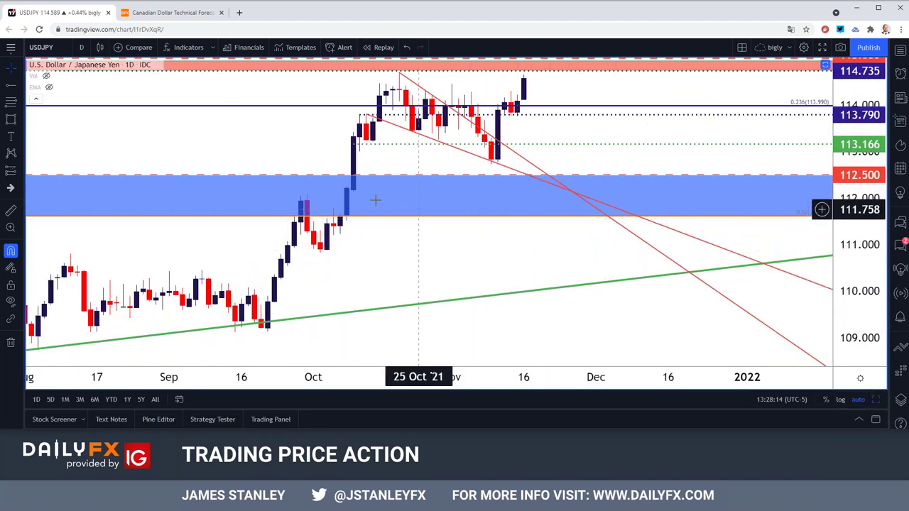
Review the USDJPY chart on the 1 week and 1 month timeframes and return it to 1 day
click(81, 47)
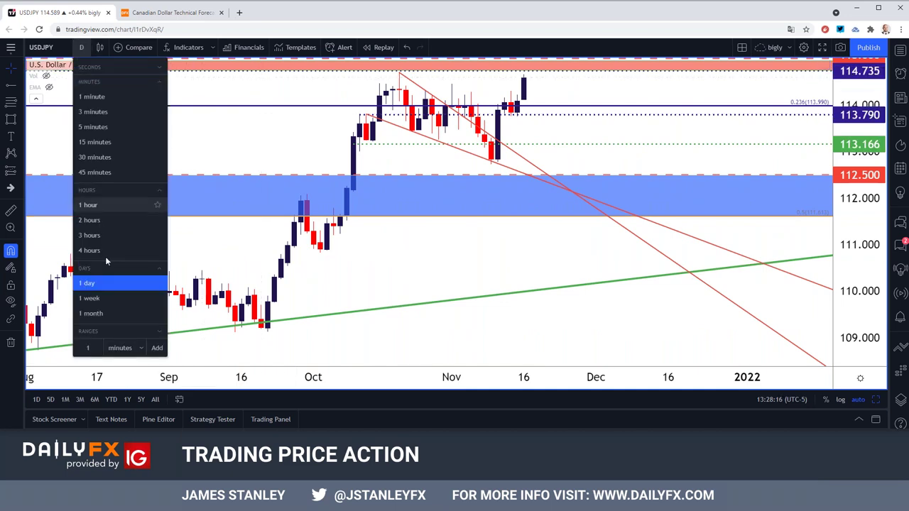
click(109, 302)
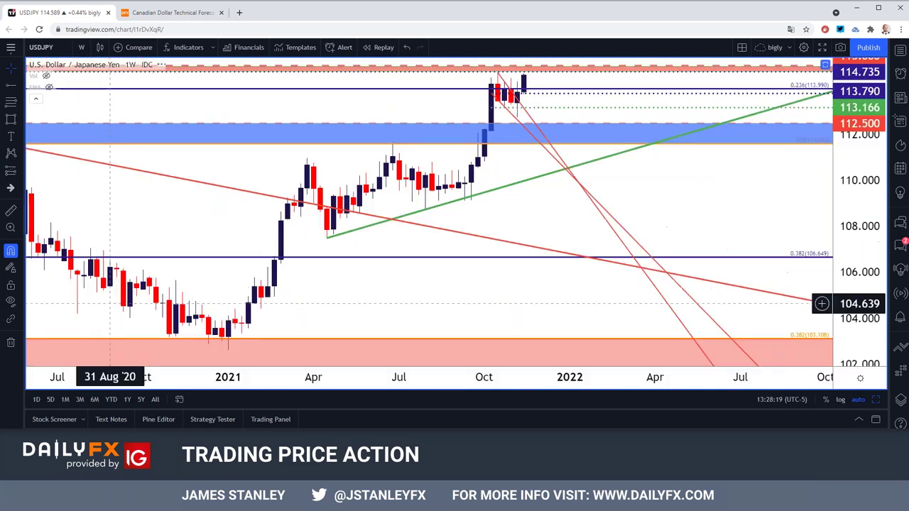
click(81, 47)
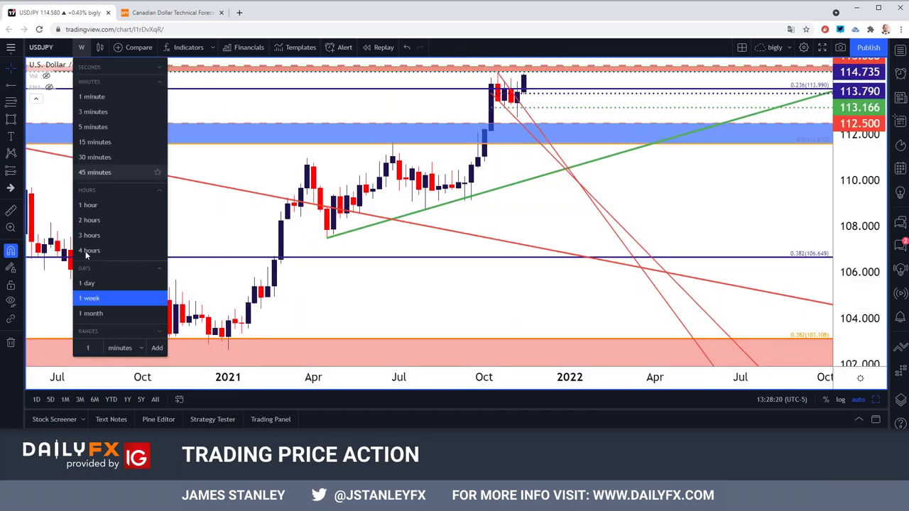
click(94, 312)
scroll(371, 213, down, 3)
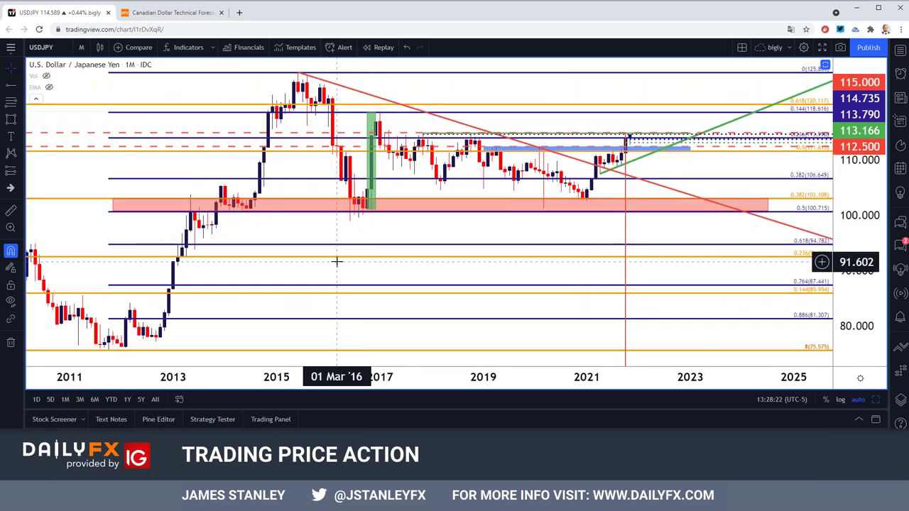
scroll(337, 261, down, 2)
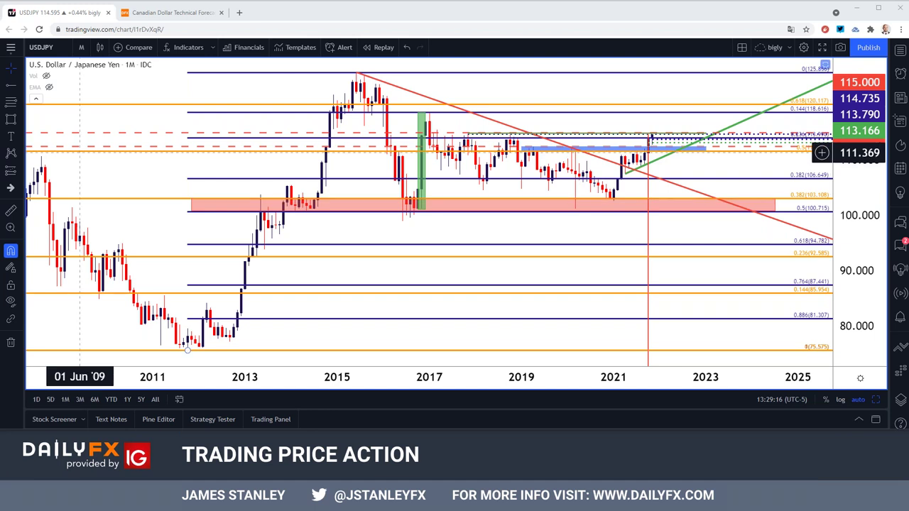
click(81, 47)
click(89, 286)
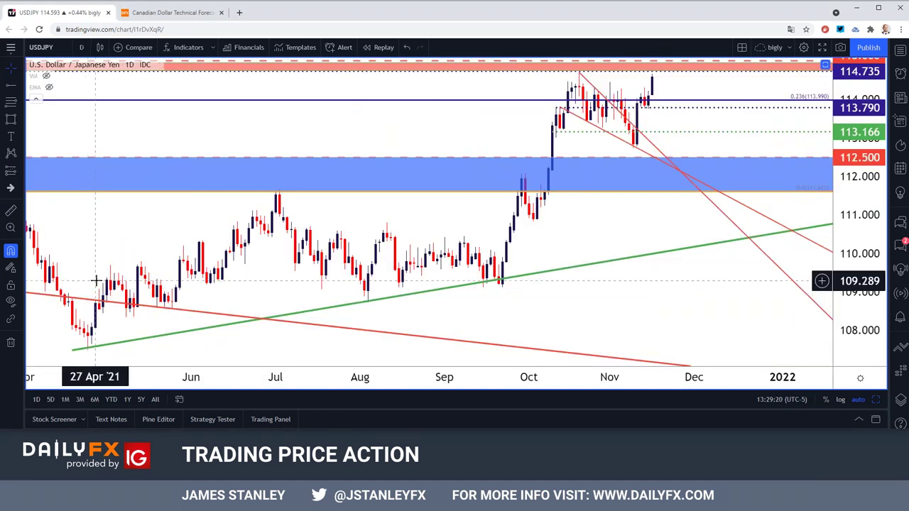
Load the TNX 10-year Treasury note yield chart and review it on the 1 week timeframe
click(51, 50)
text(TNX)
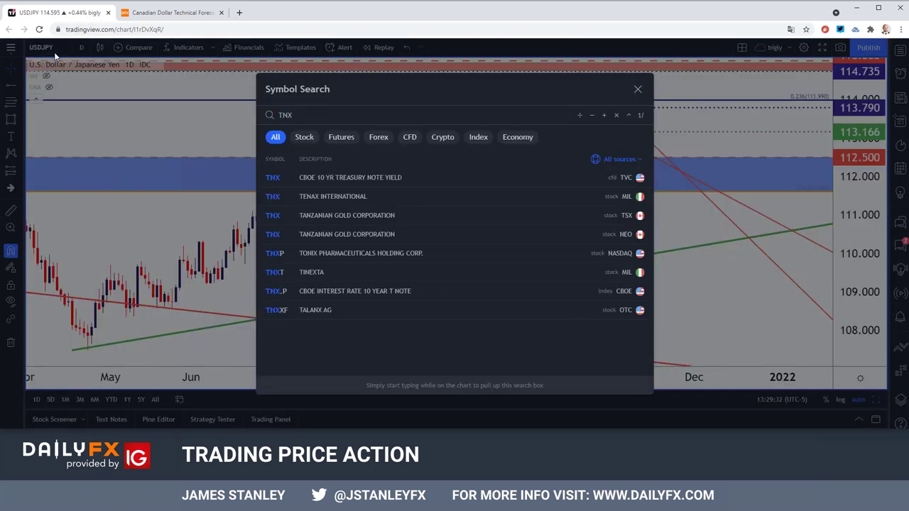
key(Return)
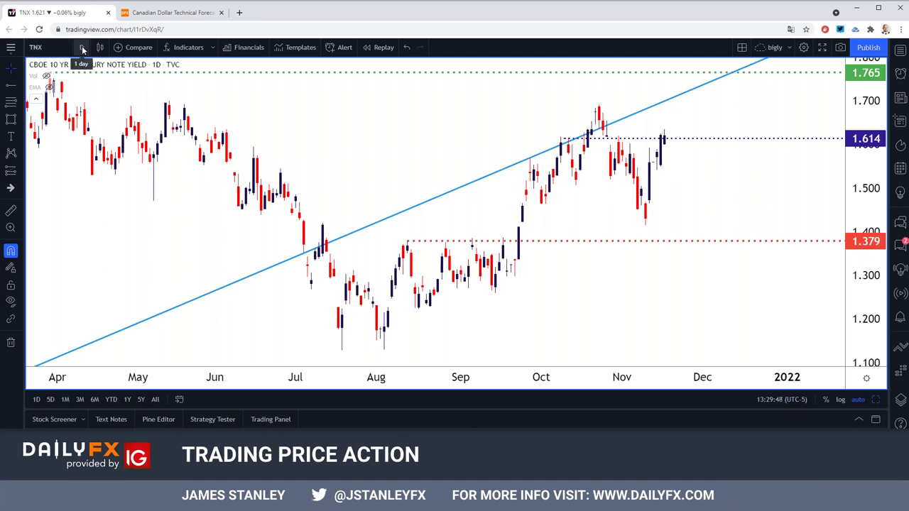
click(81, 47)
click(93, 298)
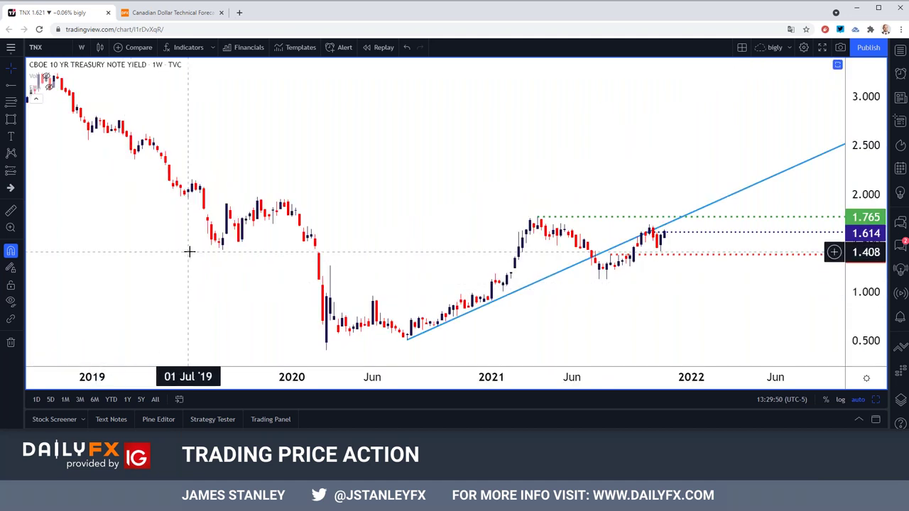
scroll(189, 251, down, 1)
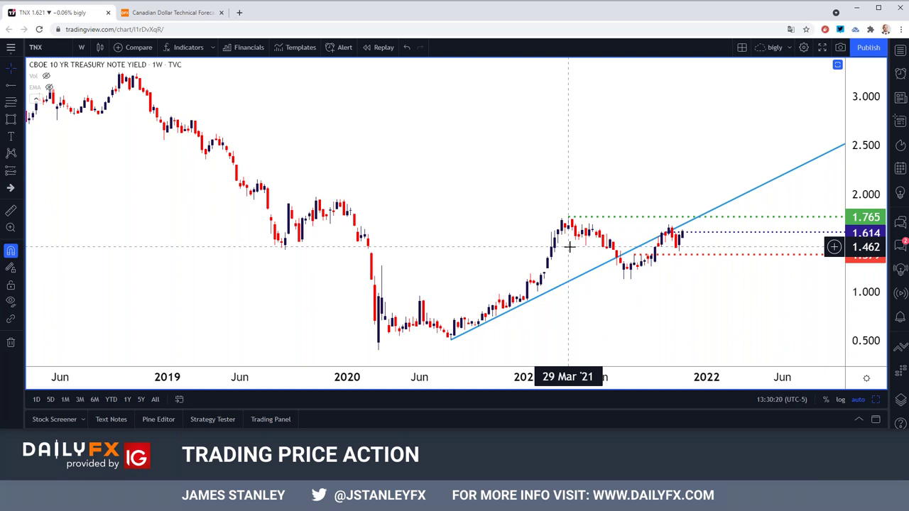
scroll(575, 250, up, 1)
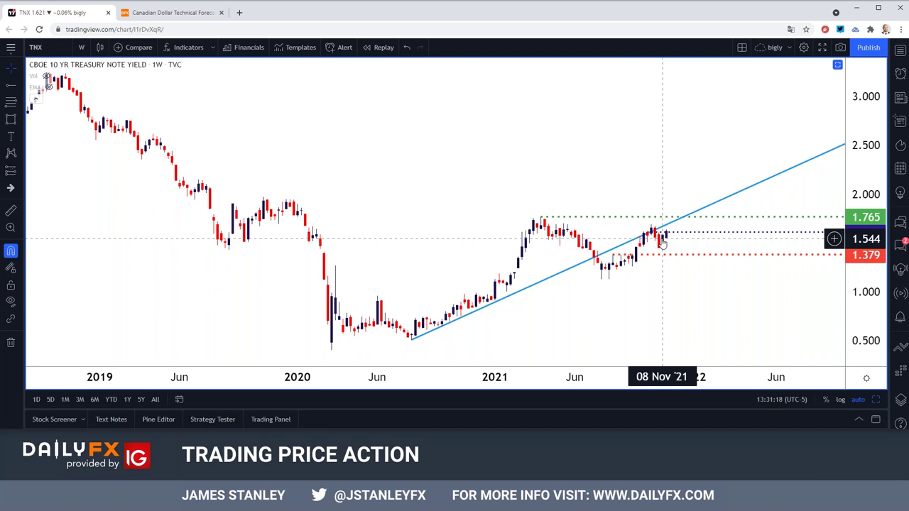
Load the IDC USDJPY symbol again and set it to 1 day, showing price action back to late 2020
click(52, 51)
text(FX_IDC:USDJPY)
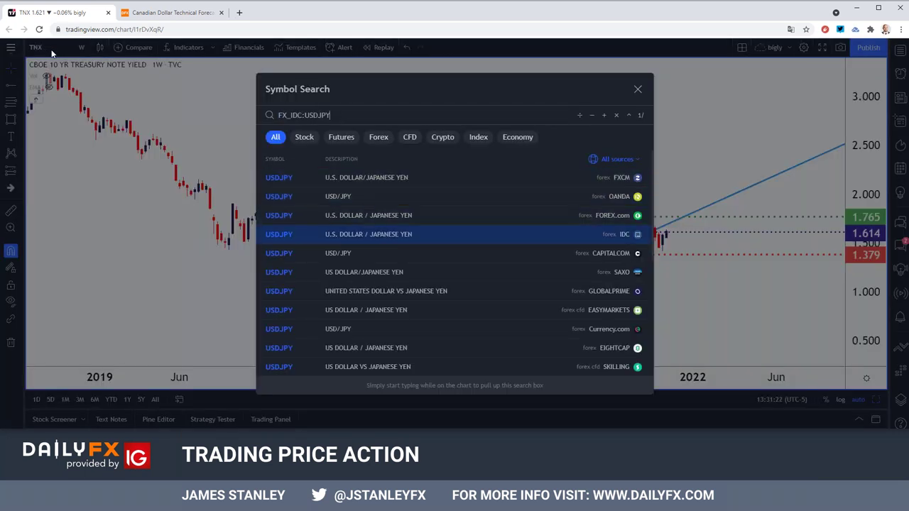
key(Return)
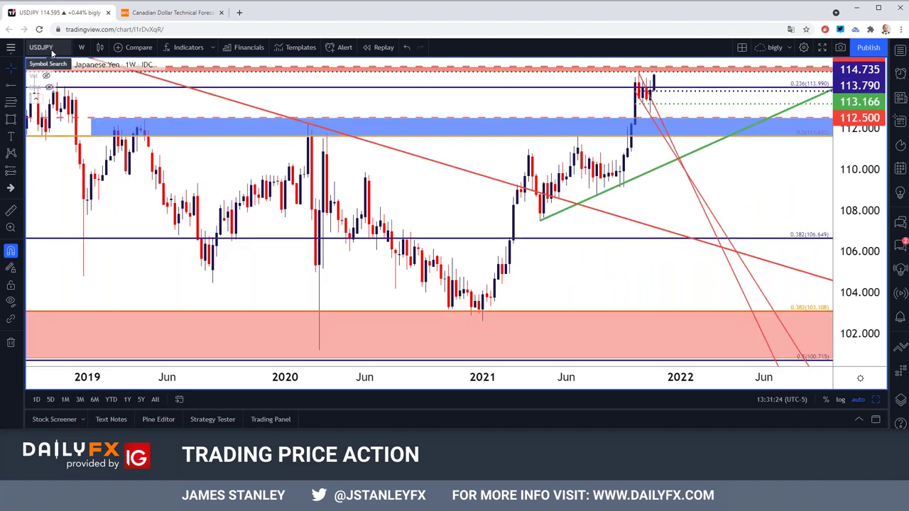
click(81, 47)
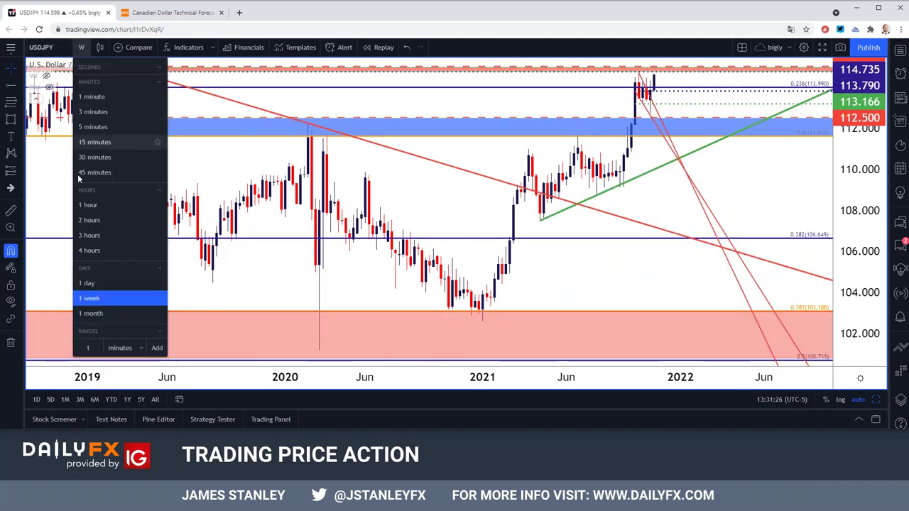
click(89, 284)
scroll(170, 291, down, 3)
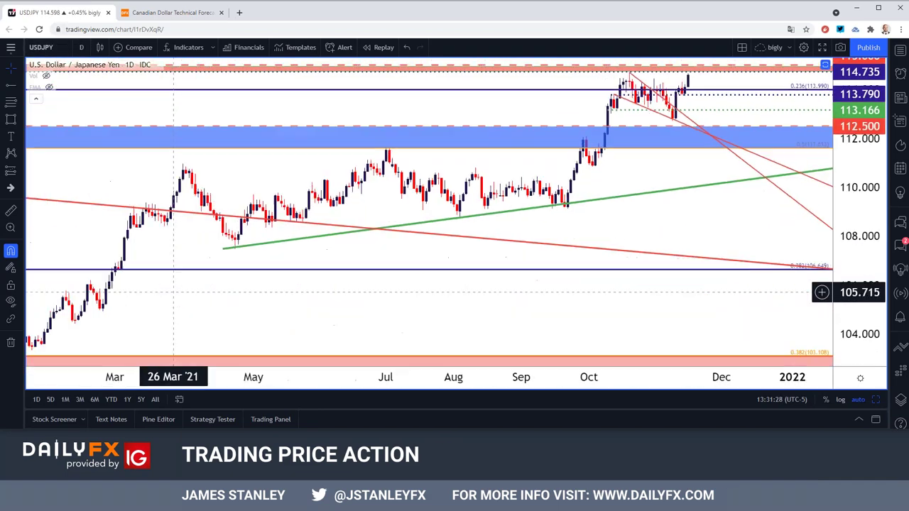
scroll(171, 291, down, 2)
scroll(347, 298, down, 1)
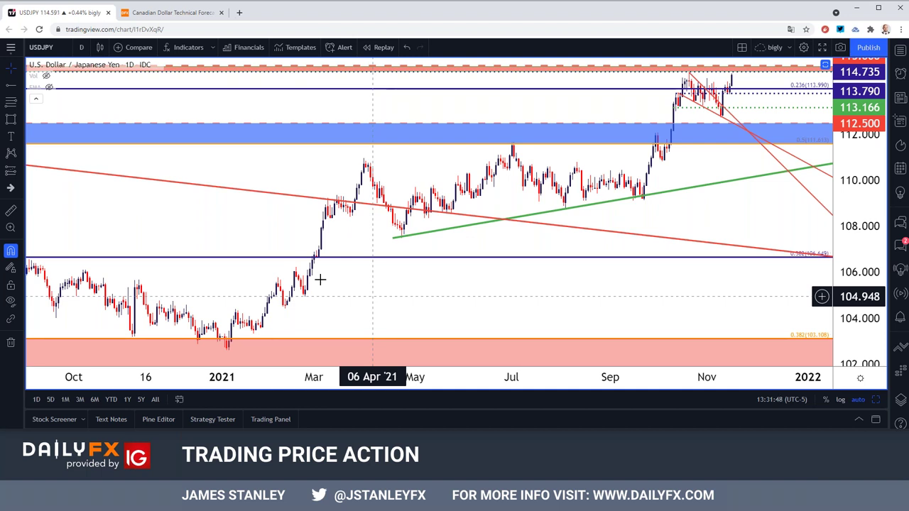
click(34, 52)
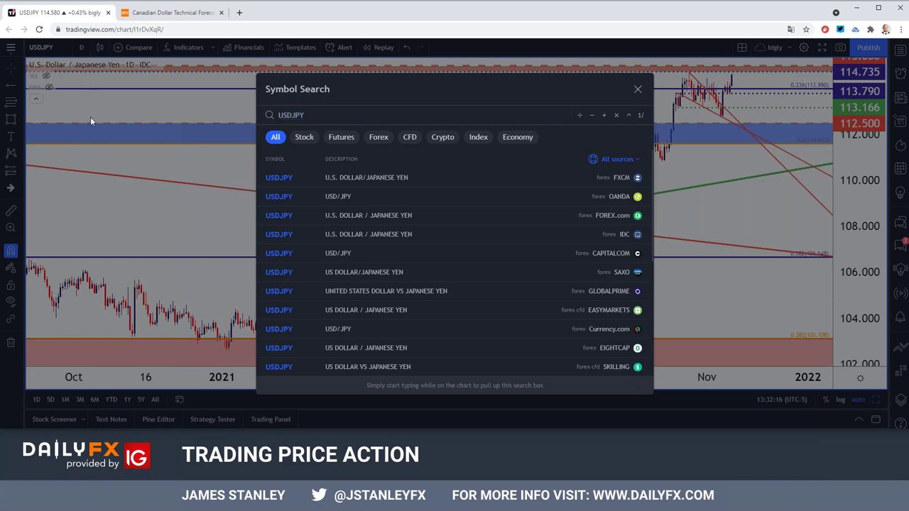
key(Escape)
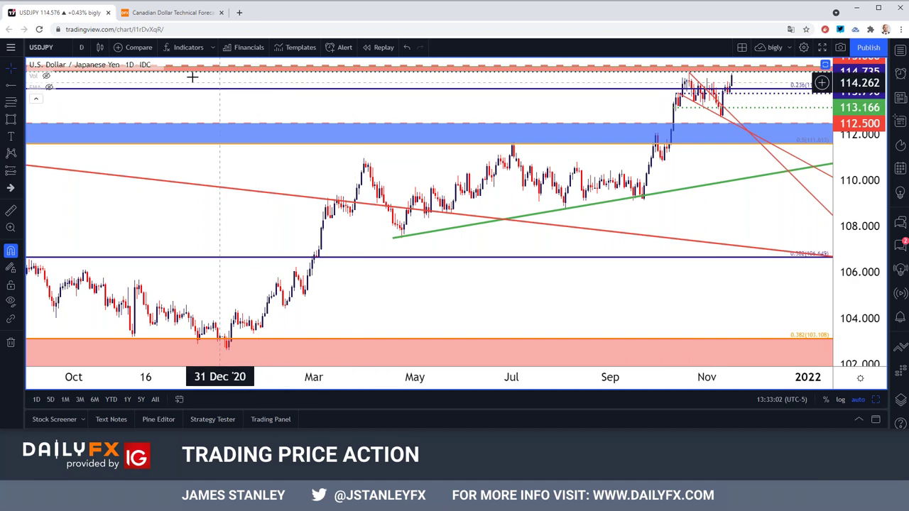
Review USDJPY on the 1 week timeframe and switch it to 4 hours around the September to November price action
click(81, 47)
click(90, 298)
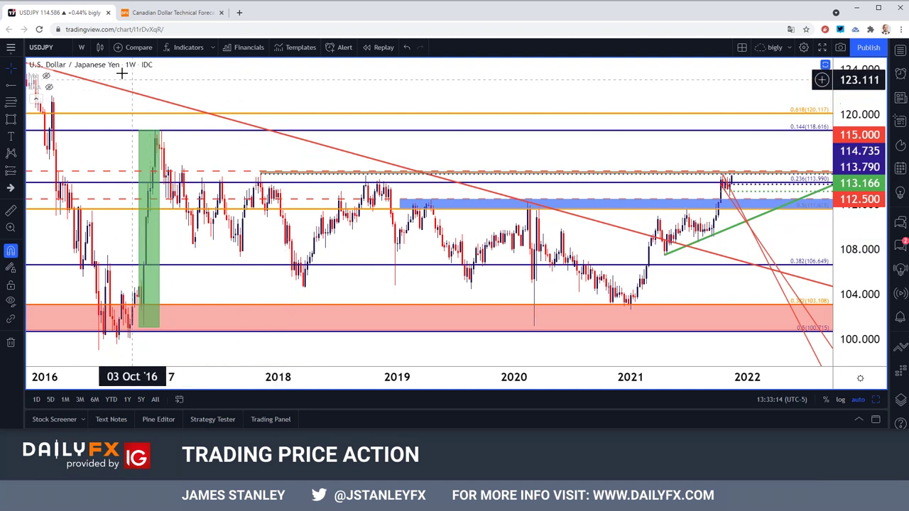
click(81, 47)
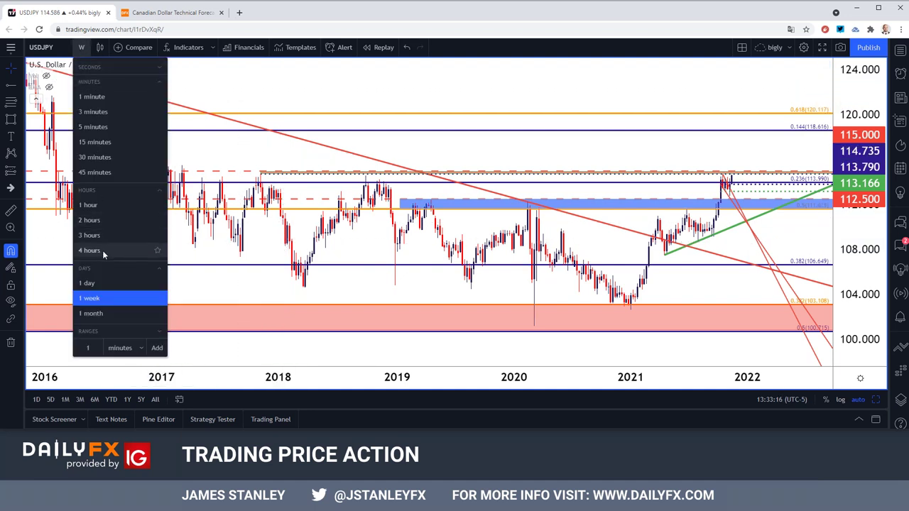
click(102, 250)
scroll(181, 274, up, 1)
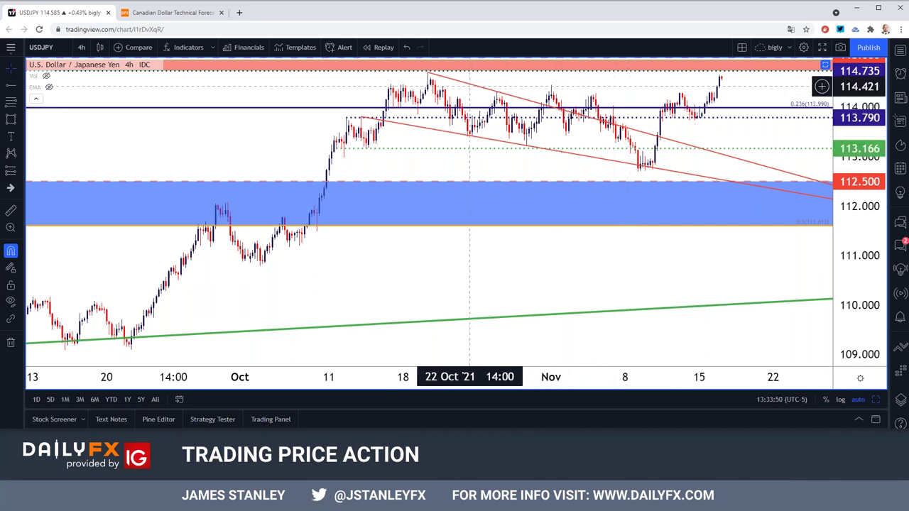
Try a steeper descending trend line from the 13 Oct swing near 113.830 on the USDJPY chart, and delete it
drag(472, 89, 387, 129)
click(454, 86)
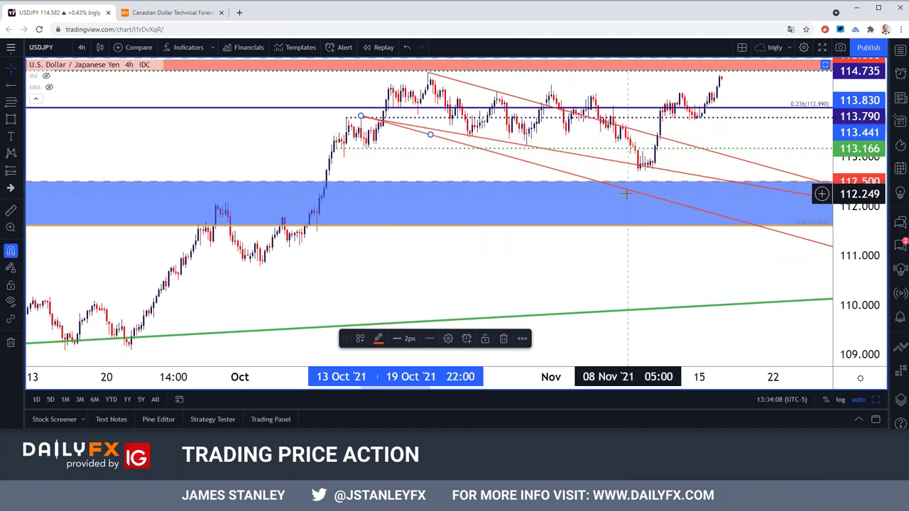
key(Delete)
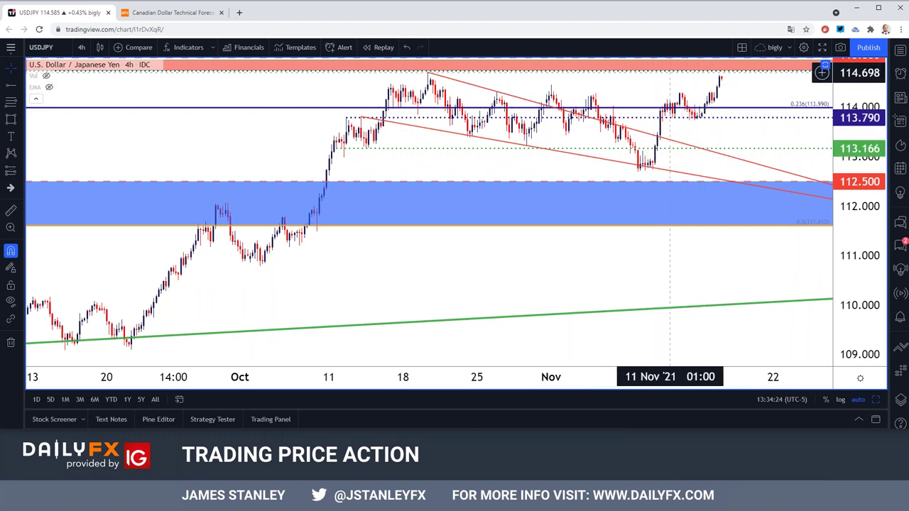
Return the chart to the 1 day timeframe and load the IDC Australian Dollar / U.S. Dollar symbol
click(81, 47)
click(88, 283)
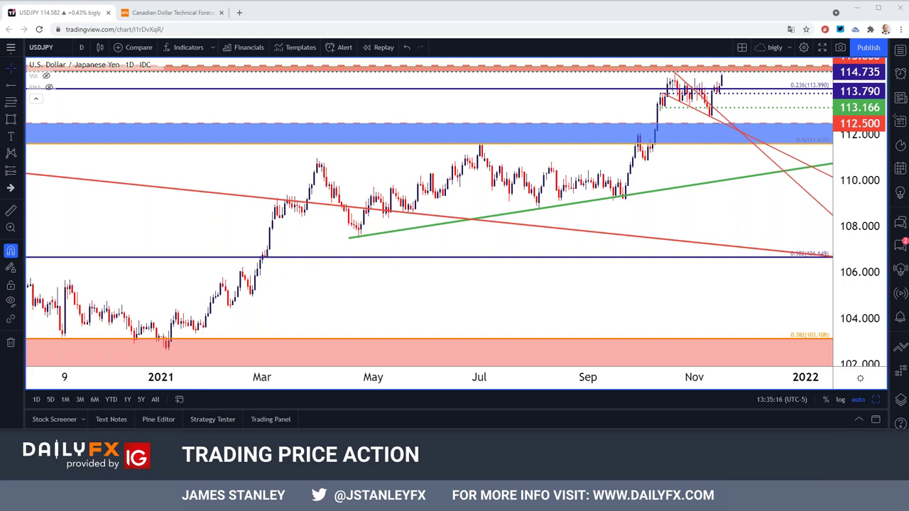
click(60, 47)
text(AUDUSD)
key(Down)
key(Down)
key(Down)
key(Down)
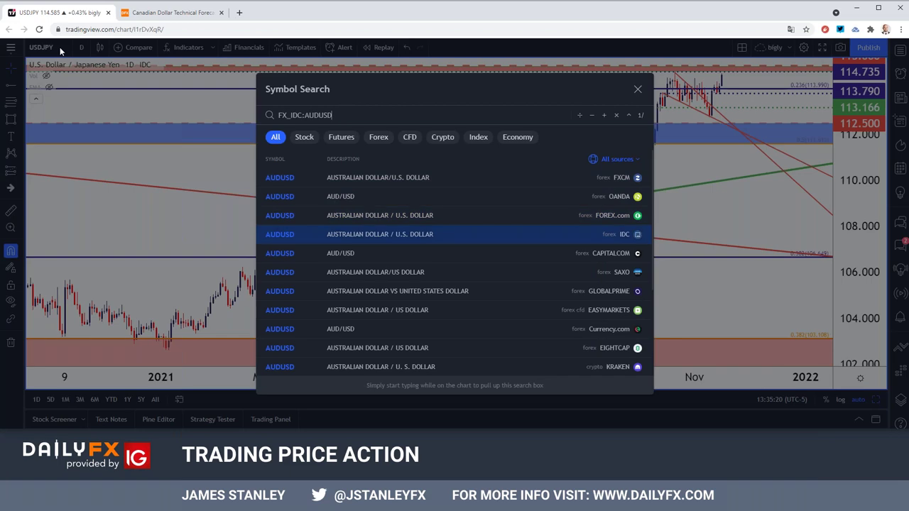
key(Return)
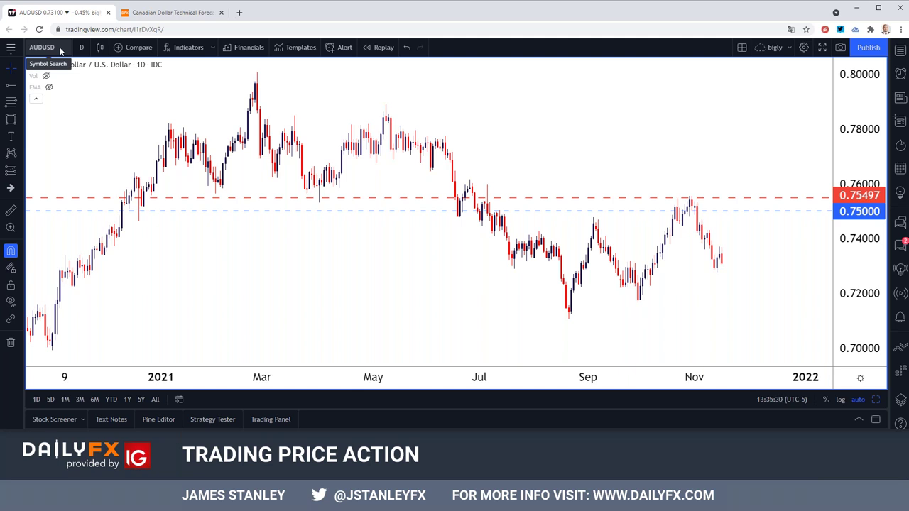
Load the IDC GBPJPY symbol and review its daily price action back to 2015
click(43, 47)
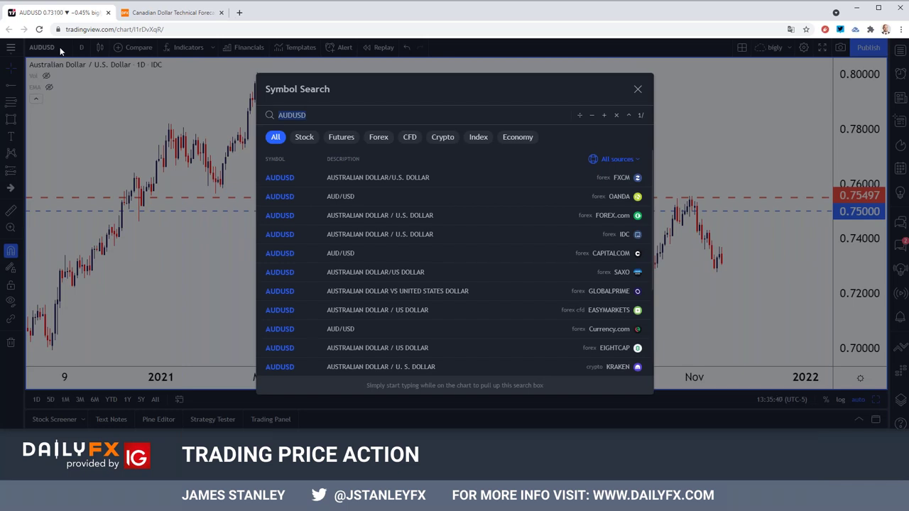
text(TSX:G)
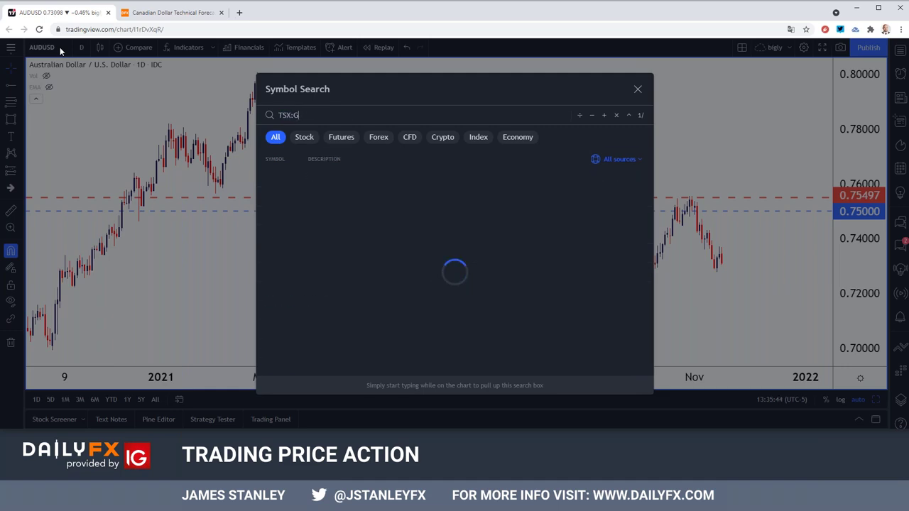
key(ctrl+a)
text(FX_IDC:GBPJPY)
key(Return)
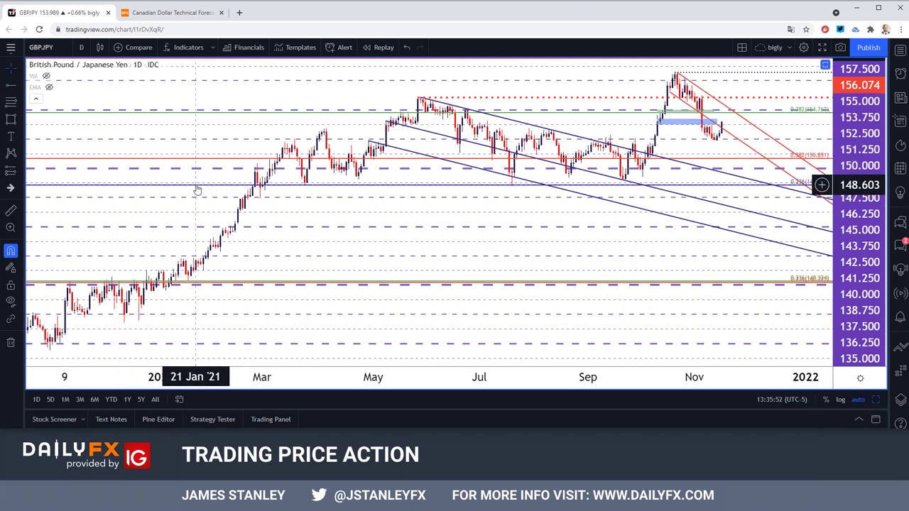
scroll(199, 184, down, 1)
scroll(197, 185, up, 1)
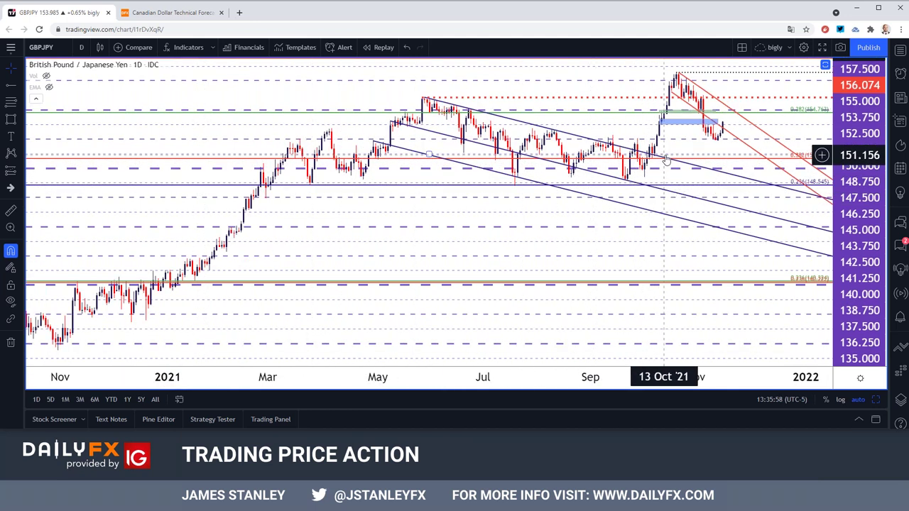
scroll(394, 171, down, 5)
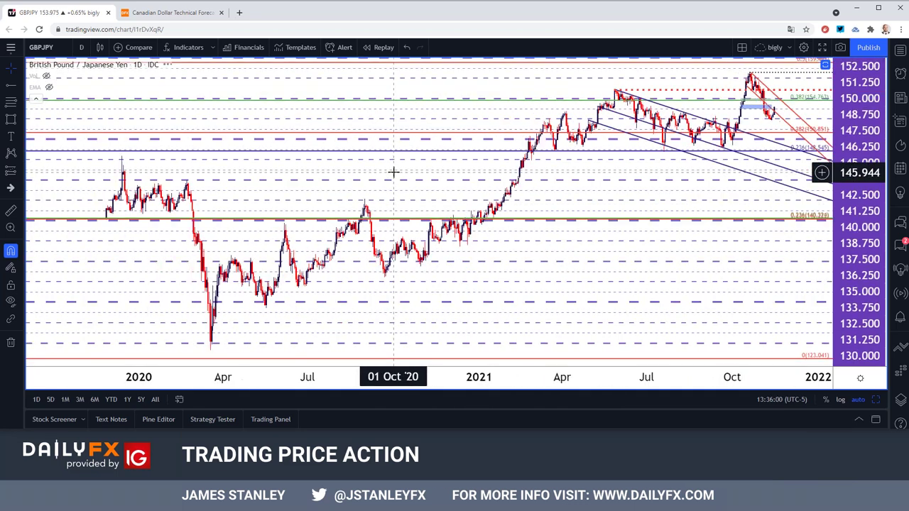
scroll(382, 173, down, 8)
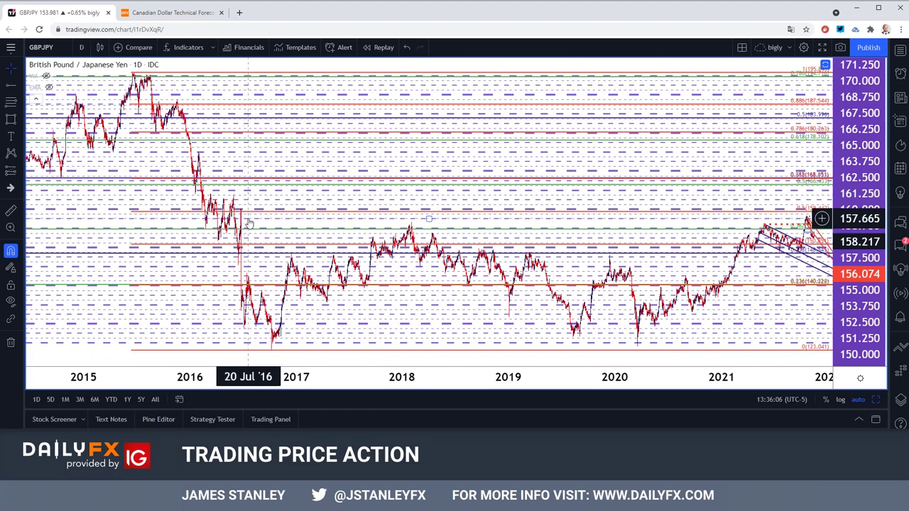
Set the GBPJPY chart to 4 hours and examine the October to November move around the green and blue zones
click(81, 47)
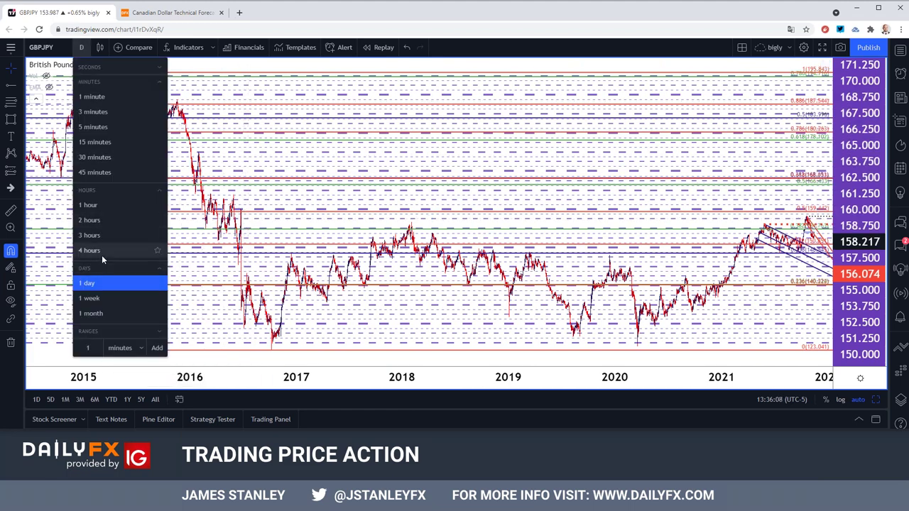
click(89, 250)
scroll(175, 244, down, 5)
scroll(177, 243, up, 6)
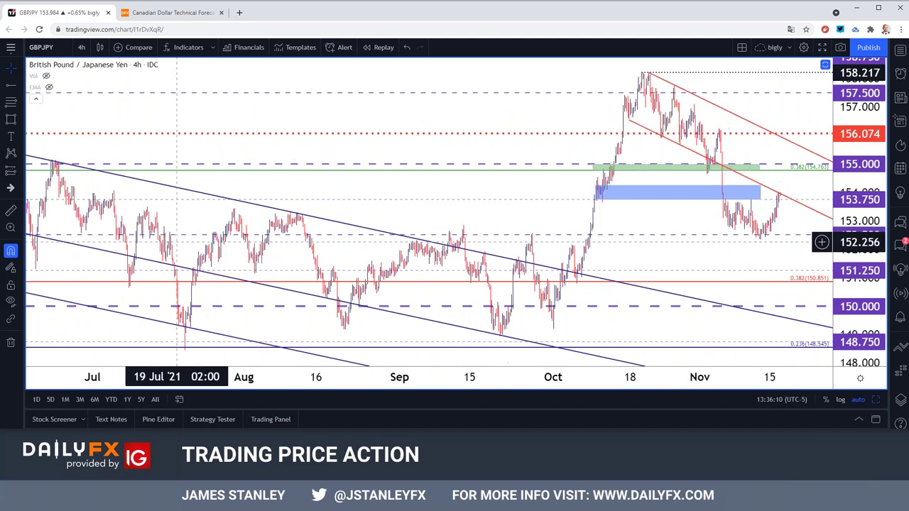
scroll(176, 243, up, 1)
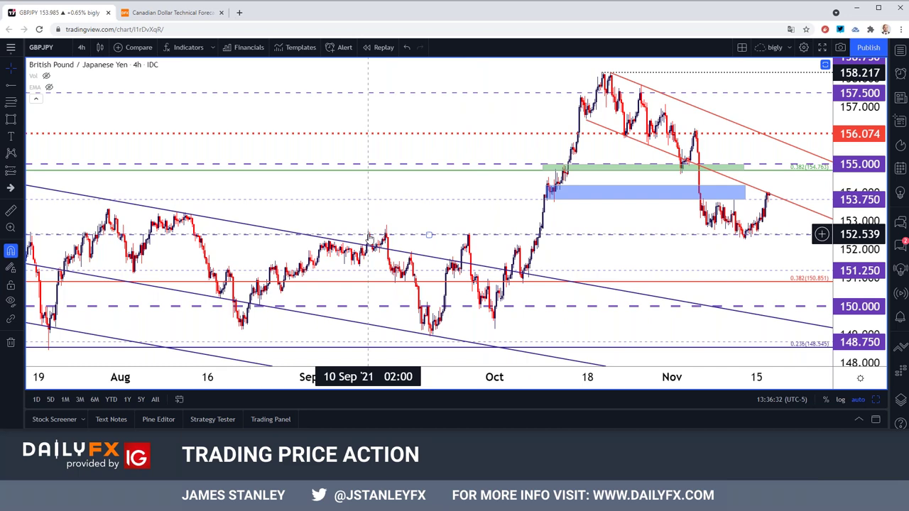
scroll(368, 235, up, 5)
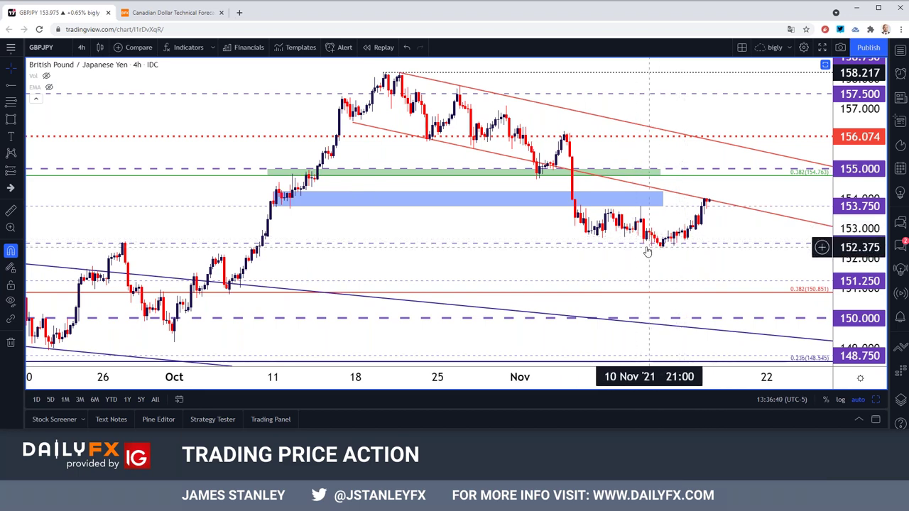
Review GBPJPY on the 2 hours and 1 hour timeframes around the lower red channel line and the 153.750 level
click(81, 47)
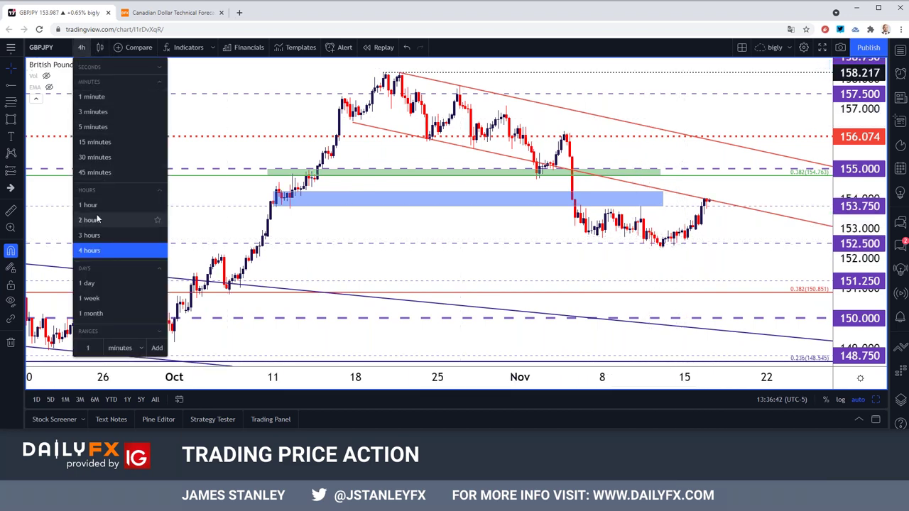
click(90, 220)
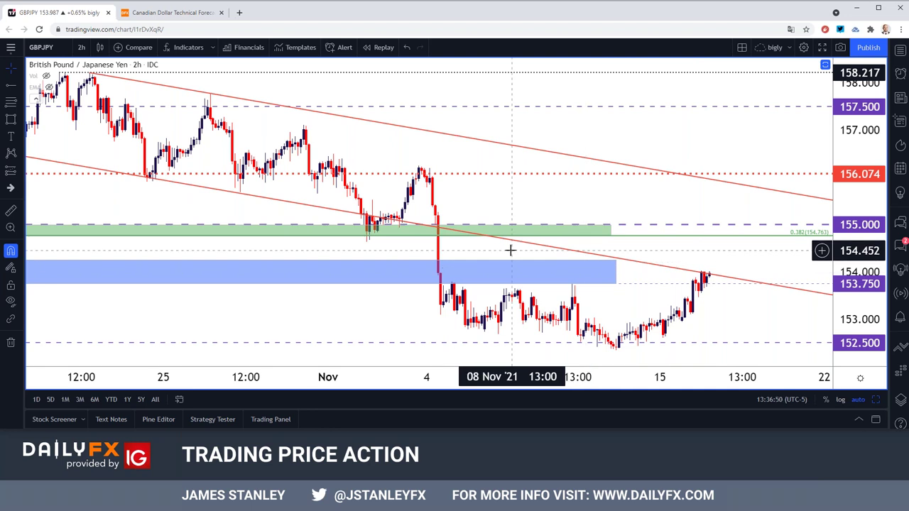
scroll(510, 250, down, 3)
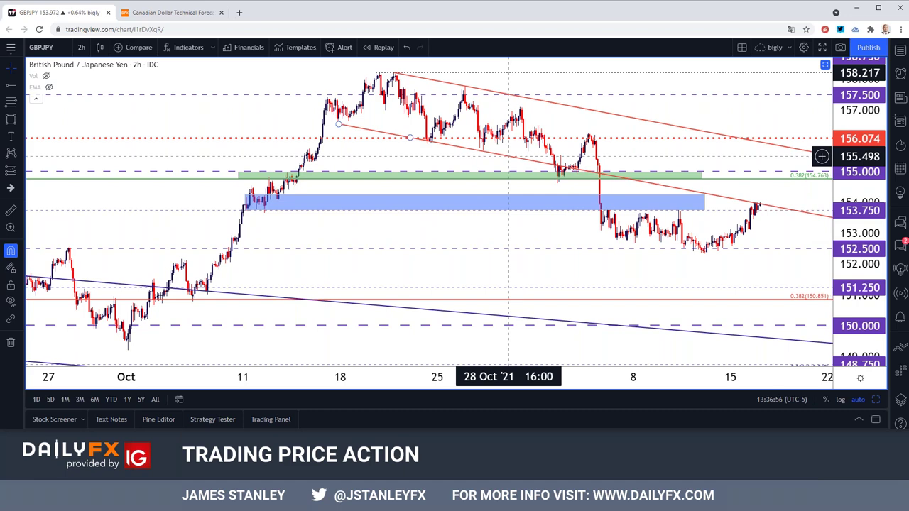
click(81, 47)
click(89, 204)
scroll(187, 223, up, 5)
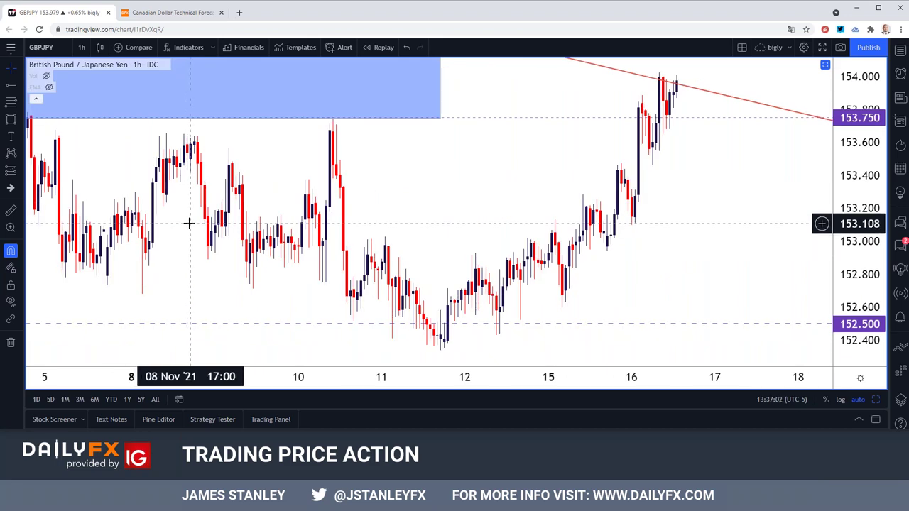
scroll(189, 223, down, 4)
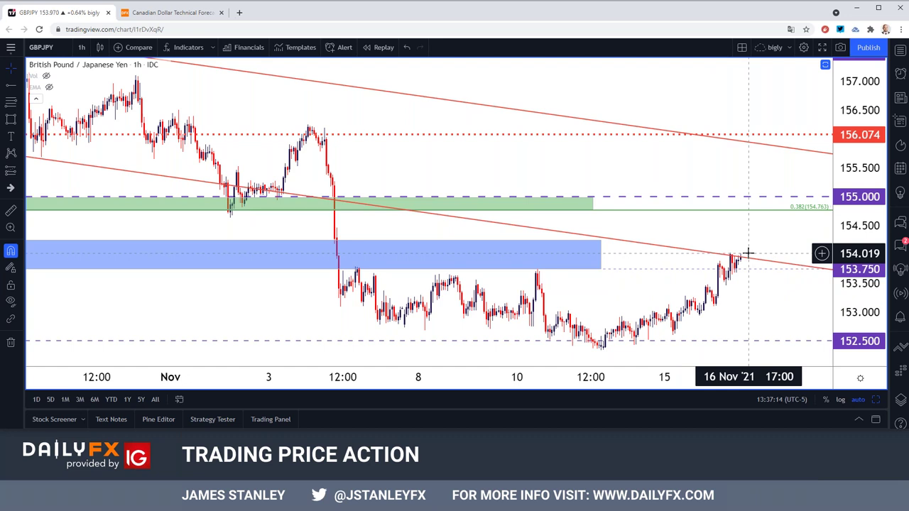
Extend the green zone below the 155.000 level forward in time to about 18 Nov '21
drag(592, 208, 832, 210)
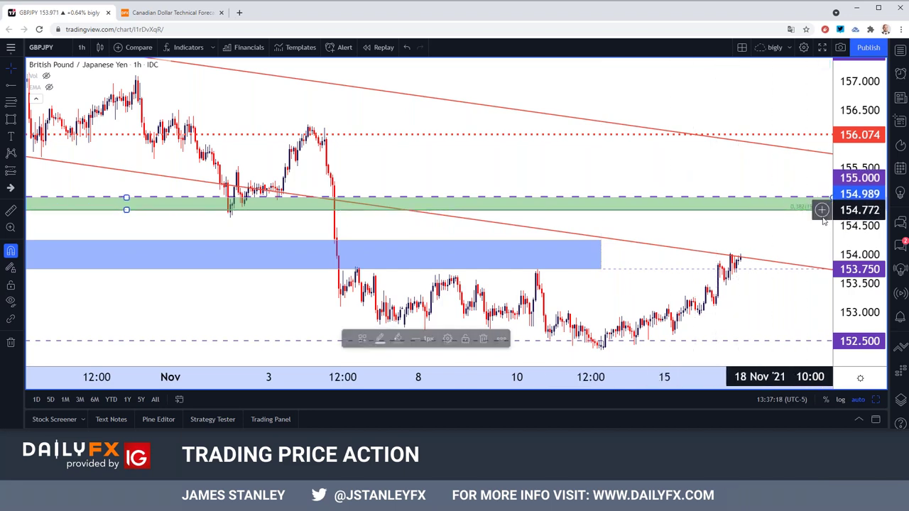
click(750, 228)
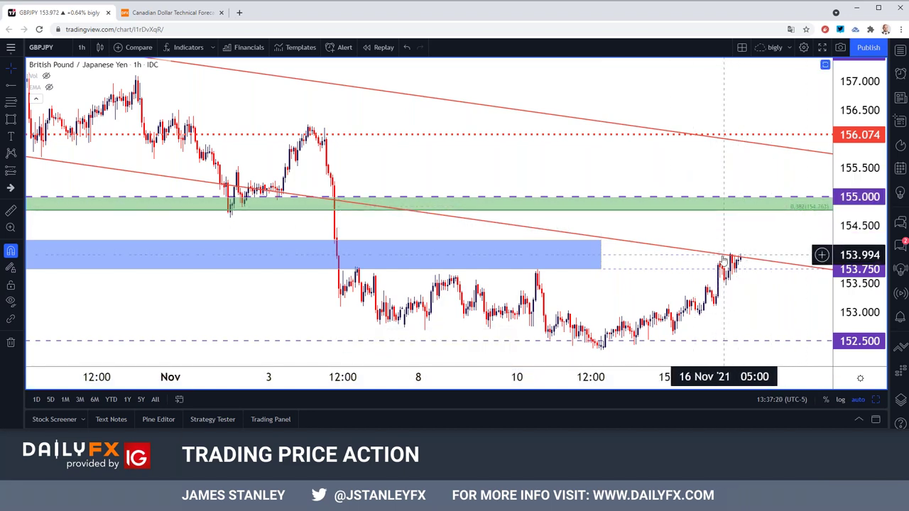
scroll(725, 252, down, 3)
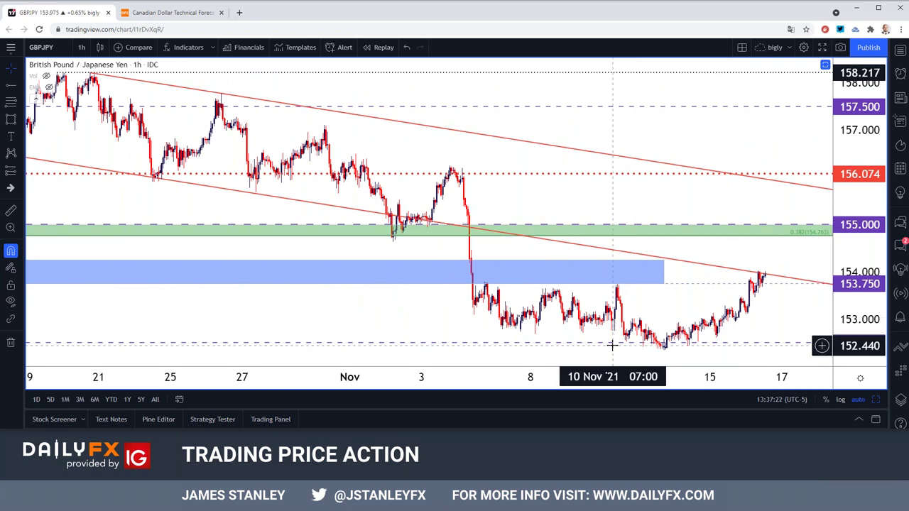
scroll(612, 346, up, 3)
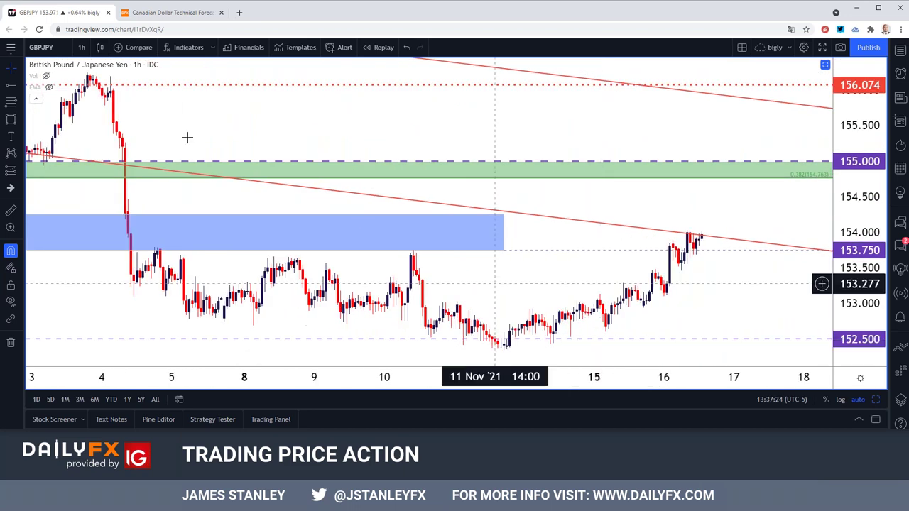
Set the GBPJPY chart to 30 minutes and place a horizontal ray at 153.476 from the 15 November swing high
click(81, 47)
click(94, 157)
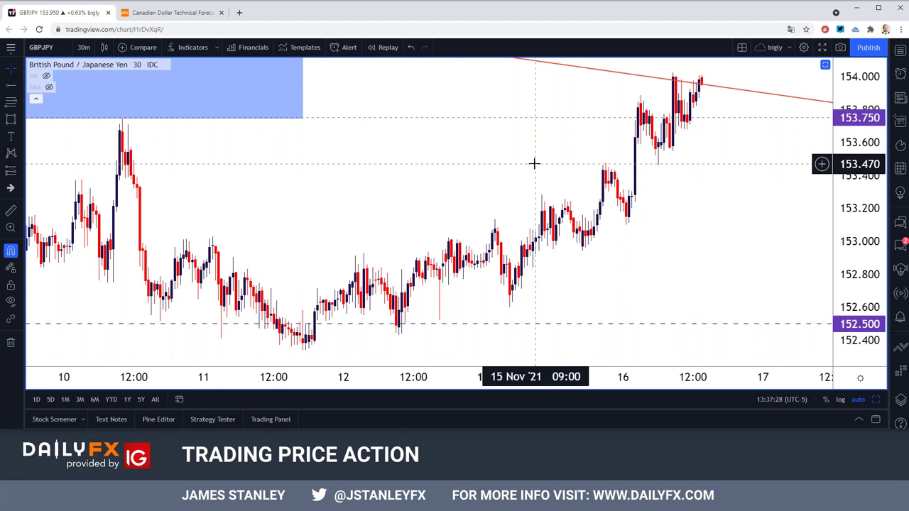
click(20, 88)
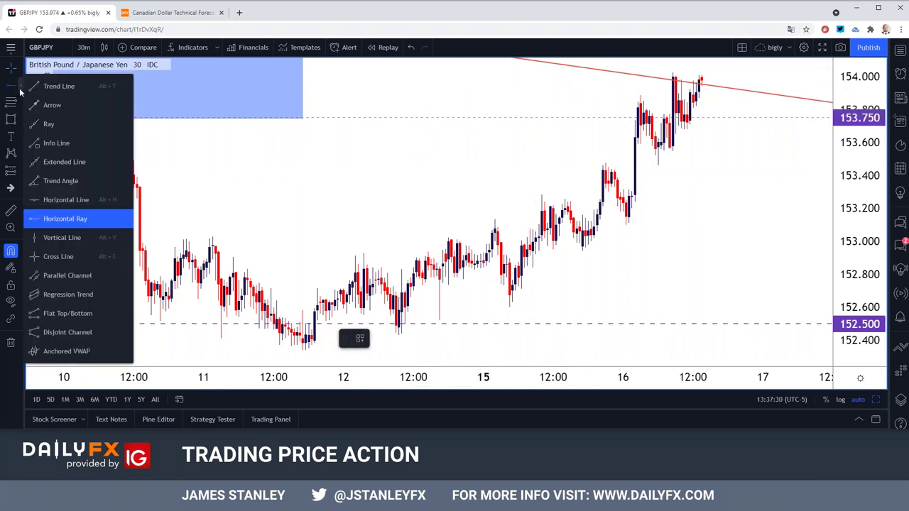
click(603, 163)
scroll(661, 223, down, 3)
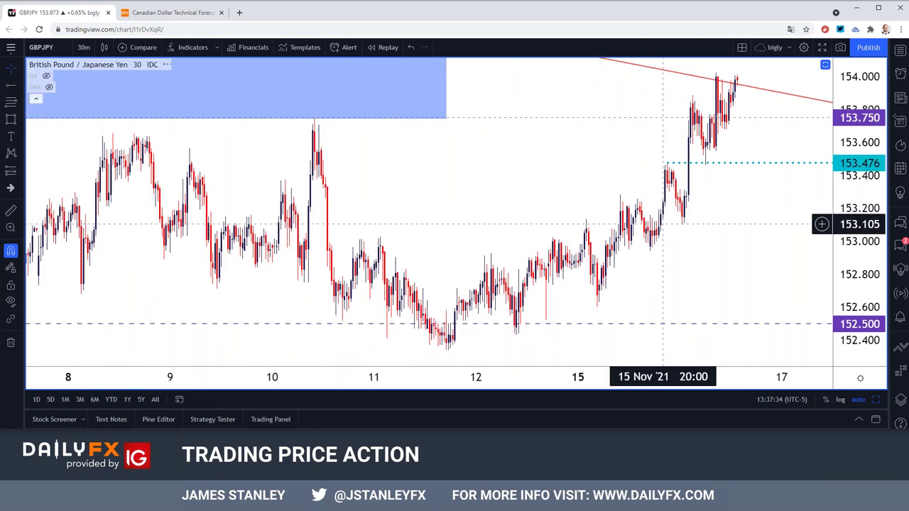
scroll(662, 223, down, 2)
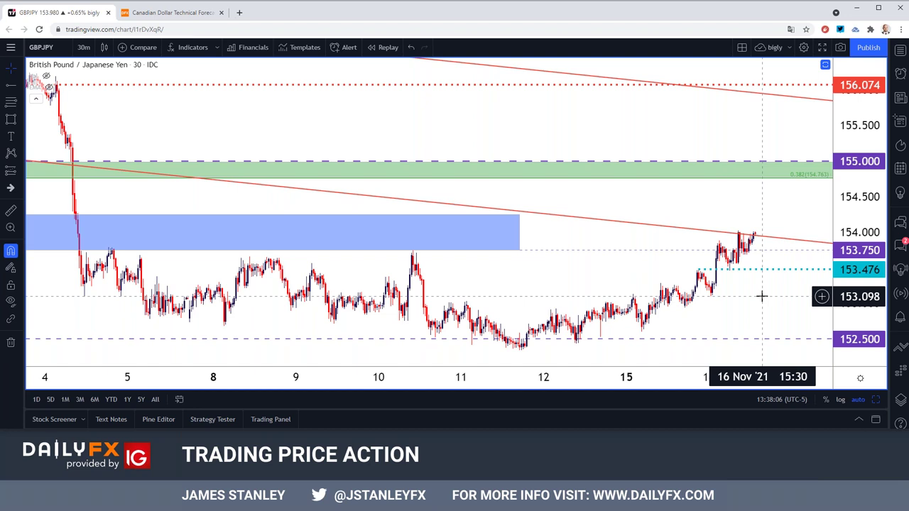
scroll(761, 297, down, 2)
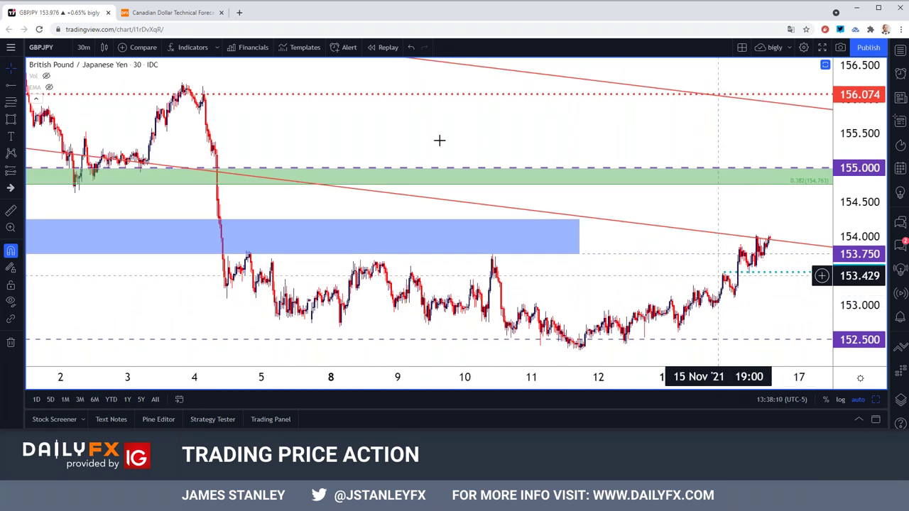
Return GBPJPY to the 4 hours timeframe and review price action from July to November
click(83, 46)
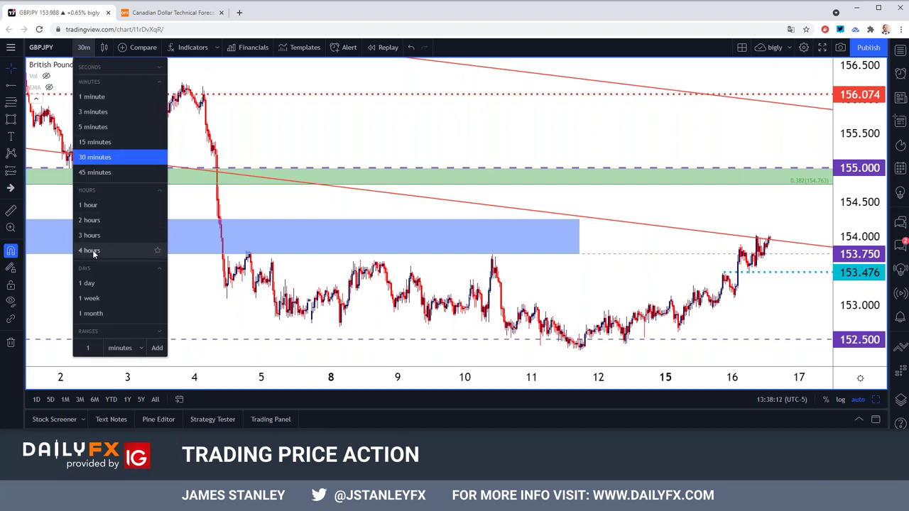
click(90, 250)
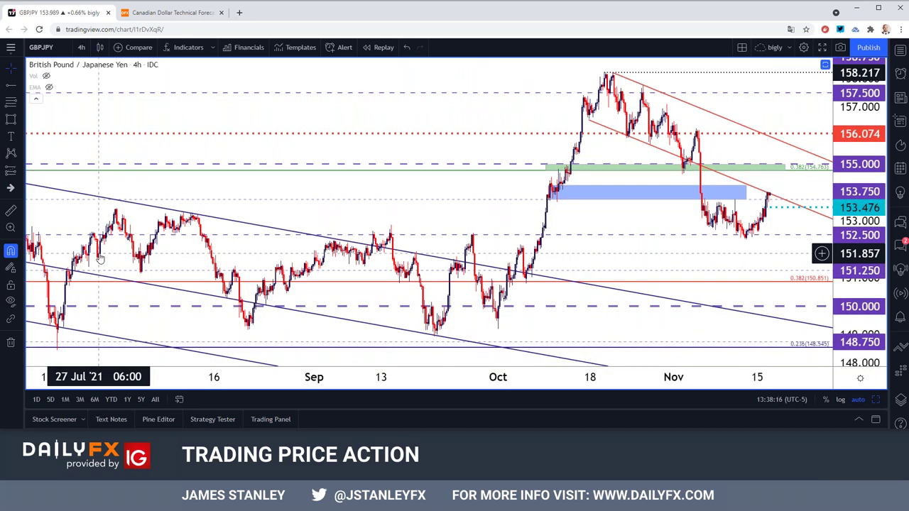
scroll(99, 259, down, 2)
scroll(100, 253, up, 1)
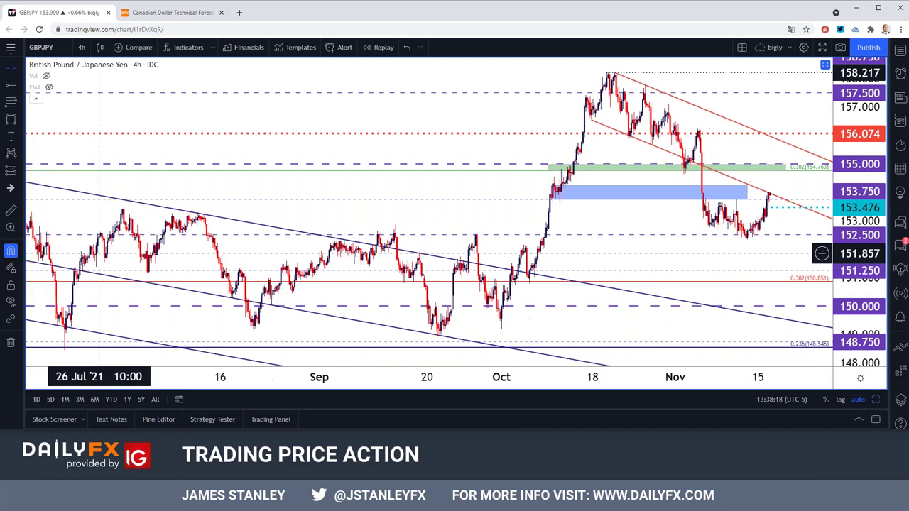
scroll(99, 253, down, 1)
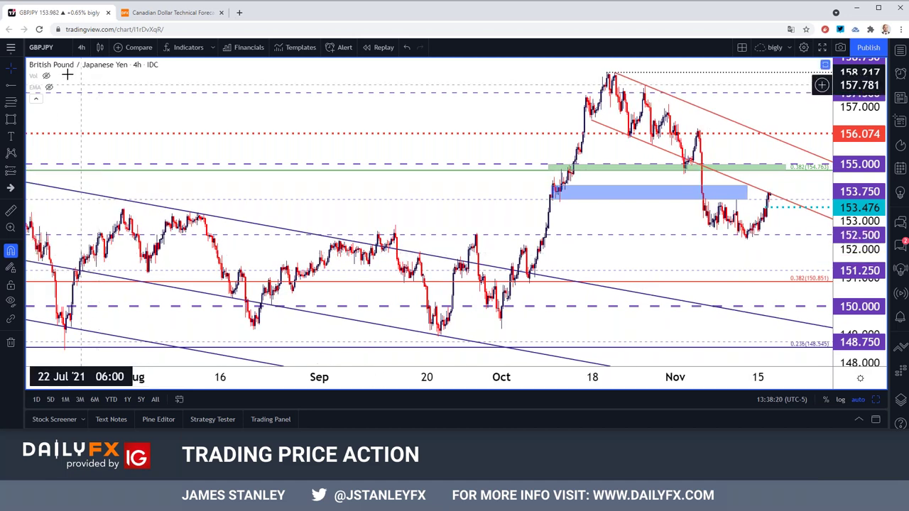
Load the IDC AUDJPY symbol in the chart
click(50, 48)
text(AUDJPY)
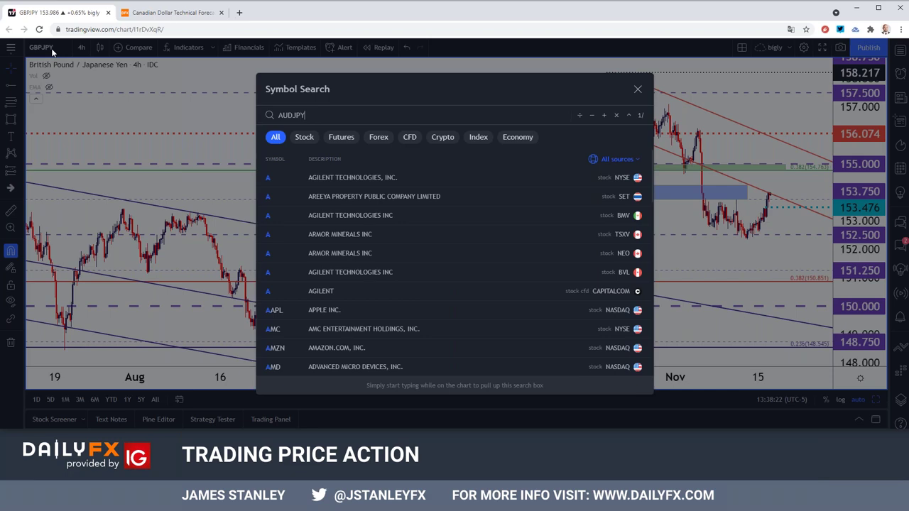
key(Down)
key(Down)
key(Down)
key(Down)
key(Down)
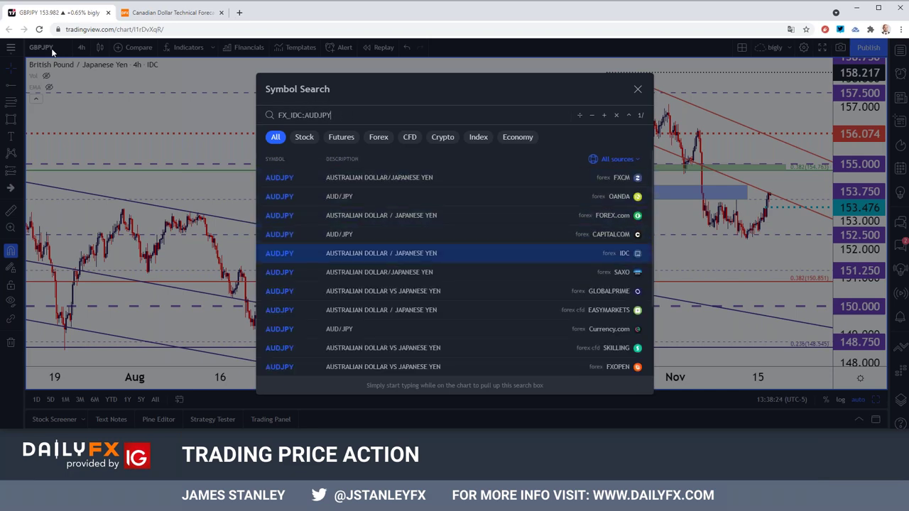
key(Return)
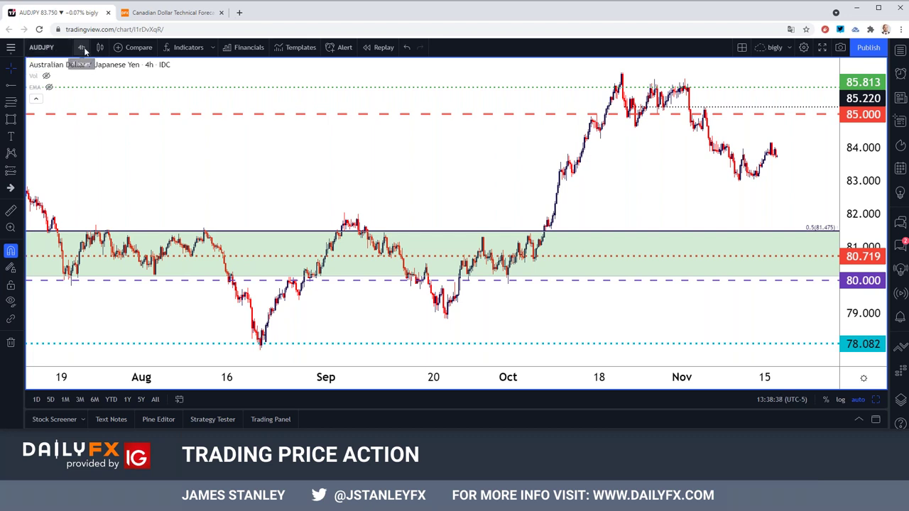
Set AUDJPY to the 1 day timeframe and examine 2021 price action between the 78.082 and 85.813 levels
click(81, 47)
click(89, 284)
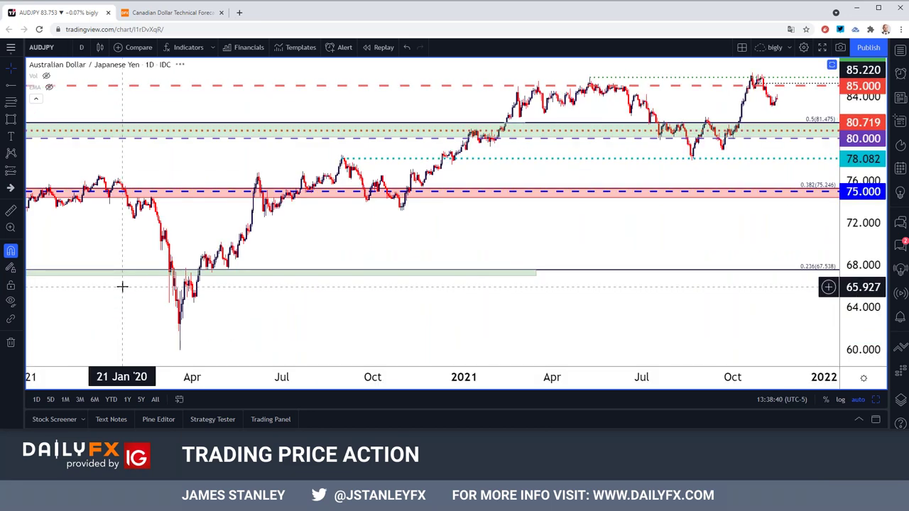
scroll(144, 287, up, 3)
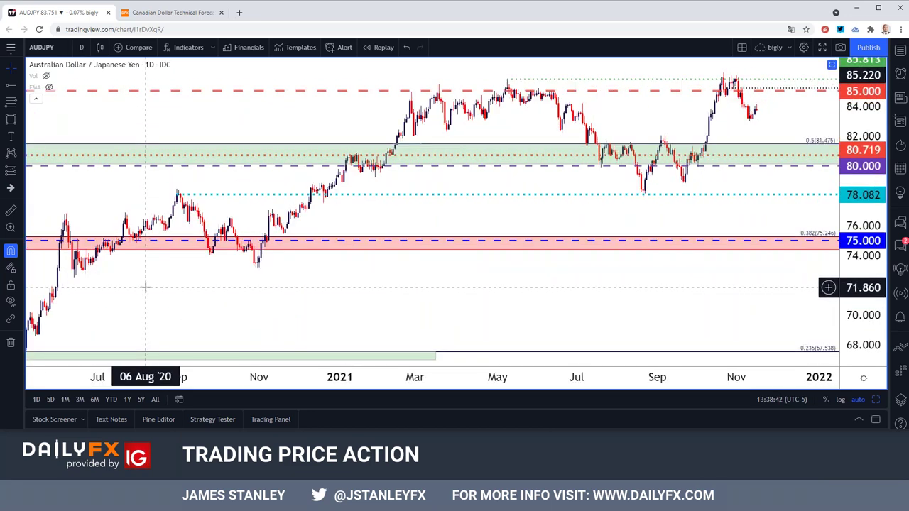
scroll(145, 286, up, 2)
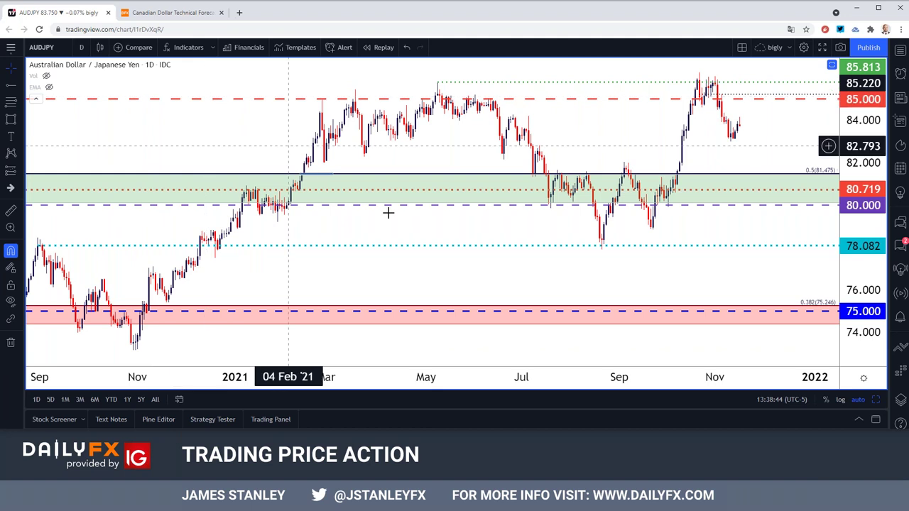
scroll(422, 217, up, 2)
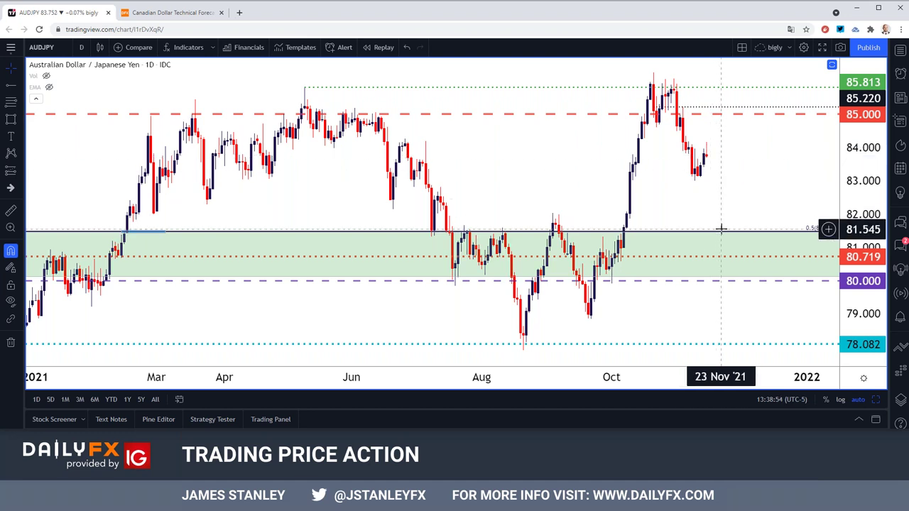
scroll(710, 234, down, 2)
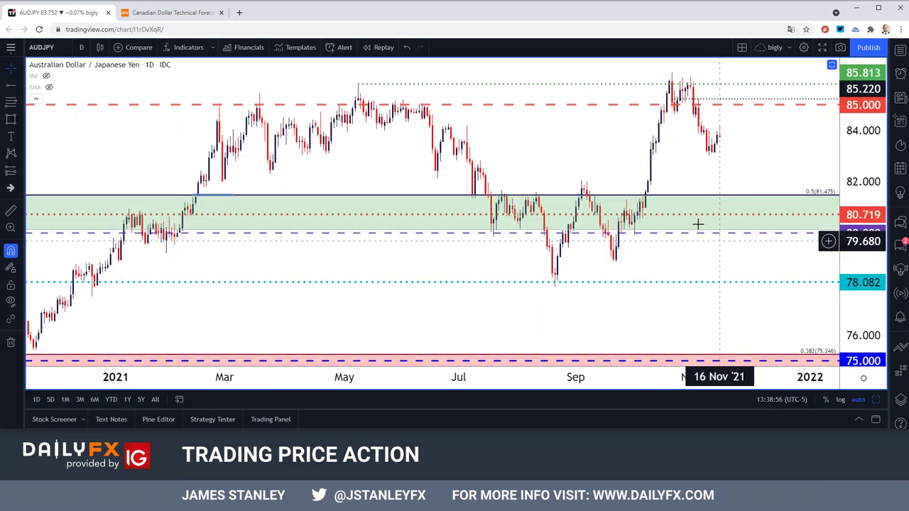
Review AUDJPY on the 4 hours and 2 hours timeframes, covering the October rally and November pullback
click(81, 47)
click(90, 250)
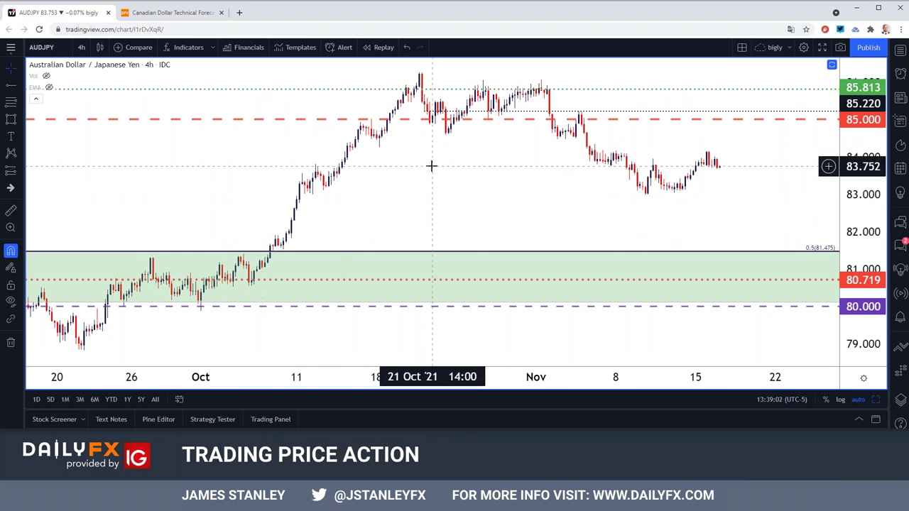
click(81, 48)
click(92, 211)
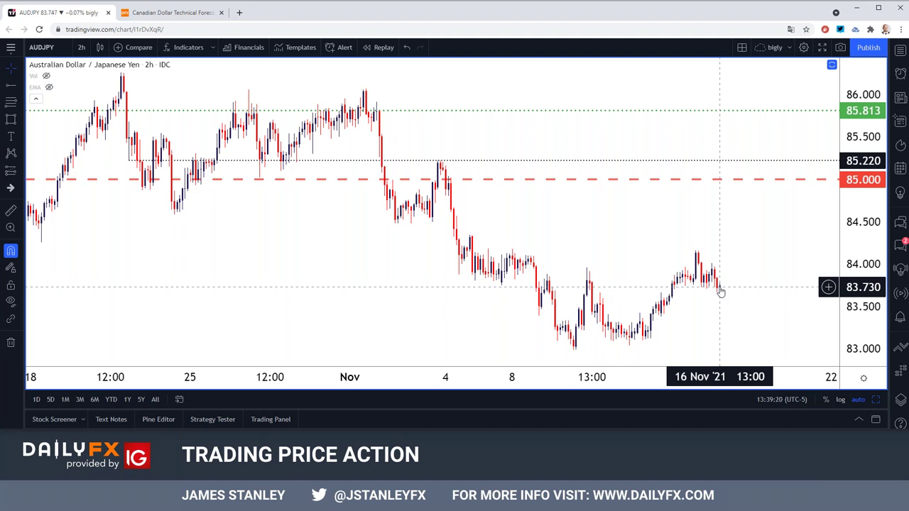
scroll(720, 291, down, 4)
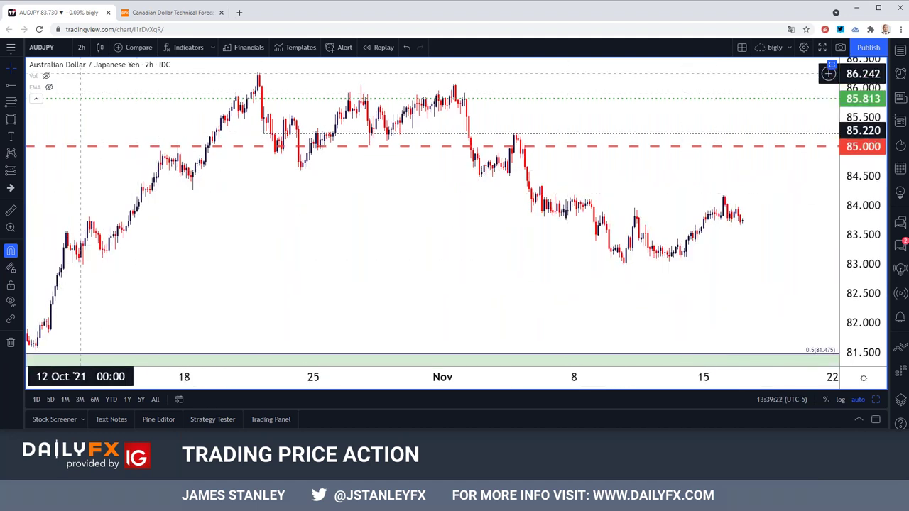
Load the IDC EURJPY symbol in the chart
click(80, 61)
text(EURJPY)
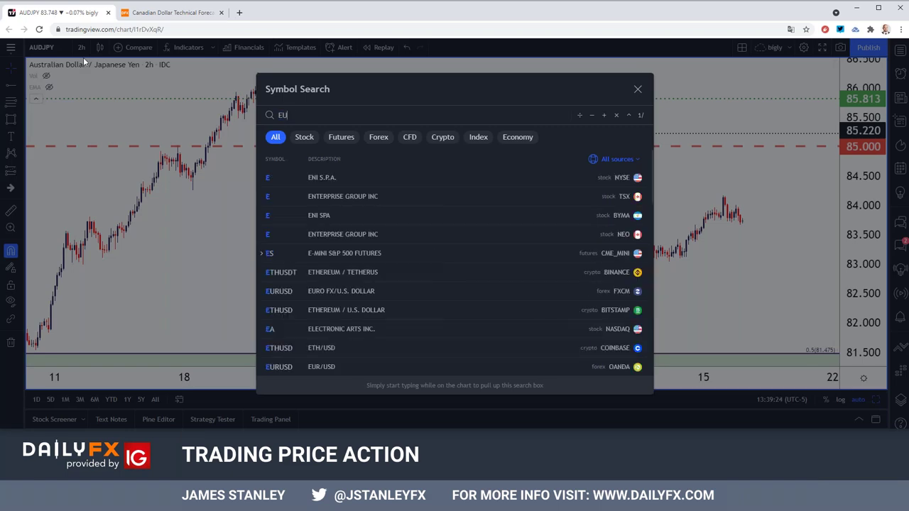
key(Down)
key(Down)
key(Down)
key(Down)
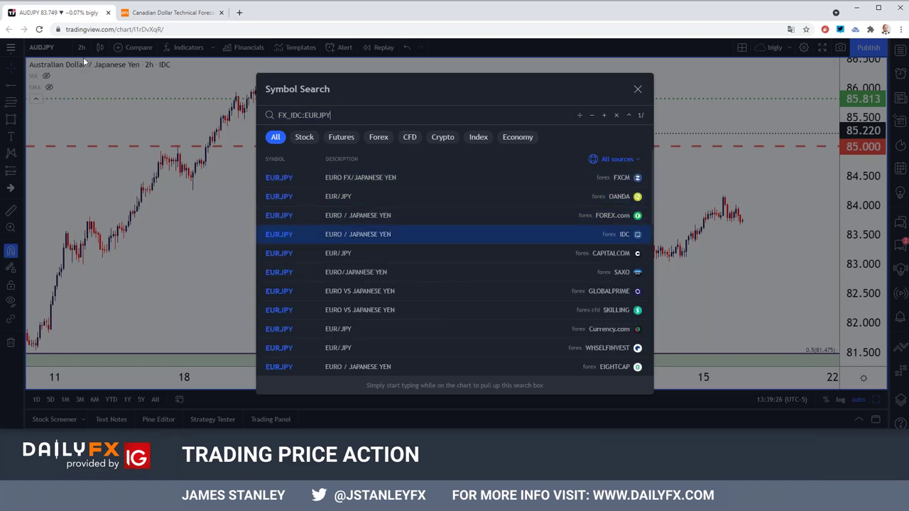
key(Return)
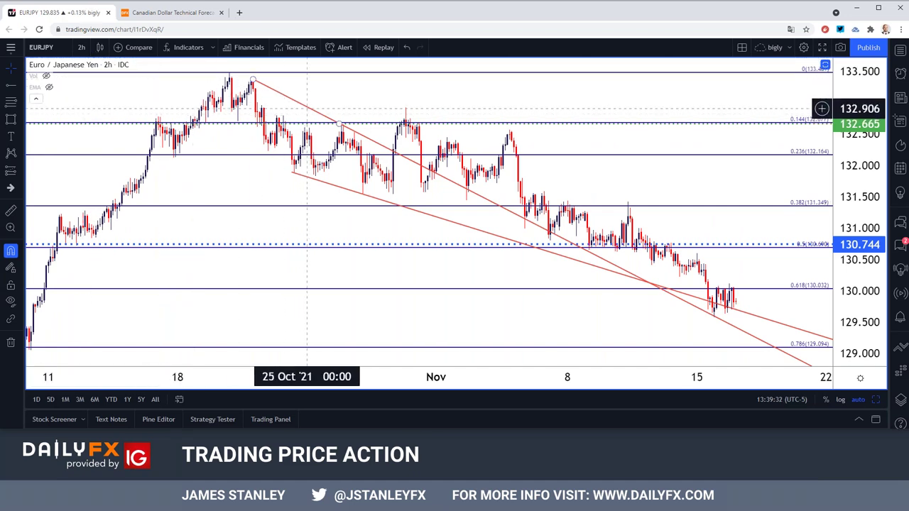
Delete the two descending red trendlines drawn from the October highs and lows on EURJPY
click(307, 108)
scroll(307, 109, down, 3)
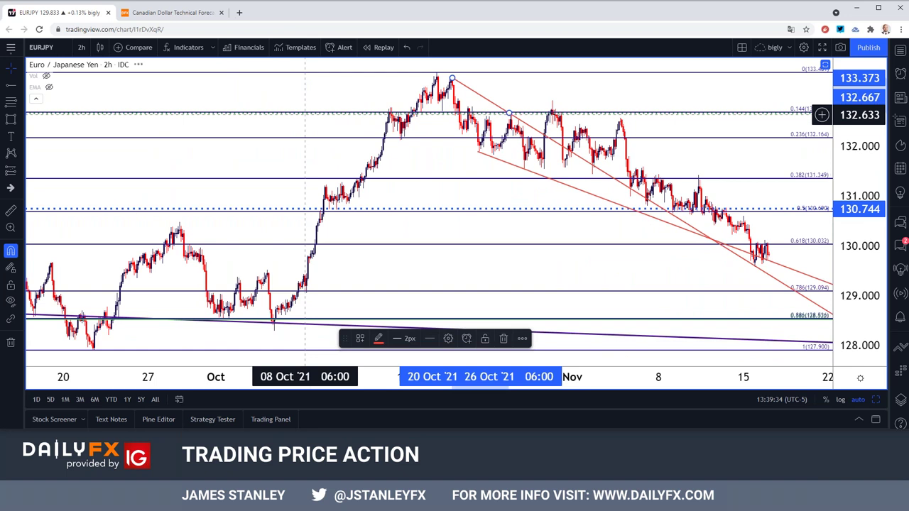
click(318, 134)
click(474, 152)
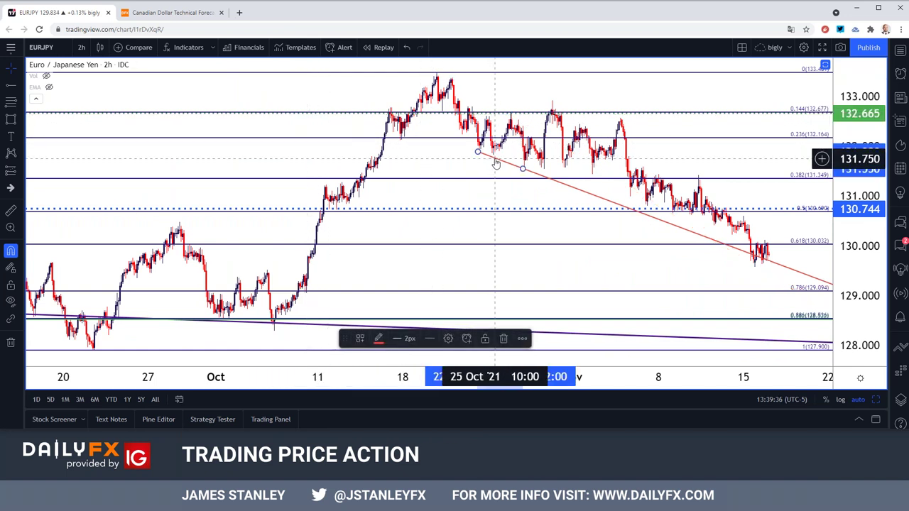
key(Delete)
scroll(426, 181, down, 2)
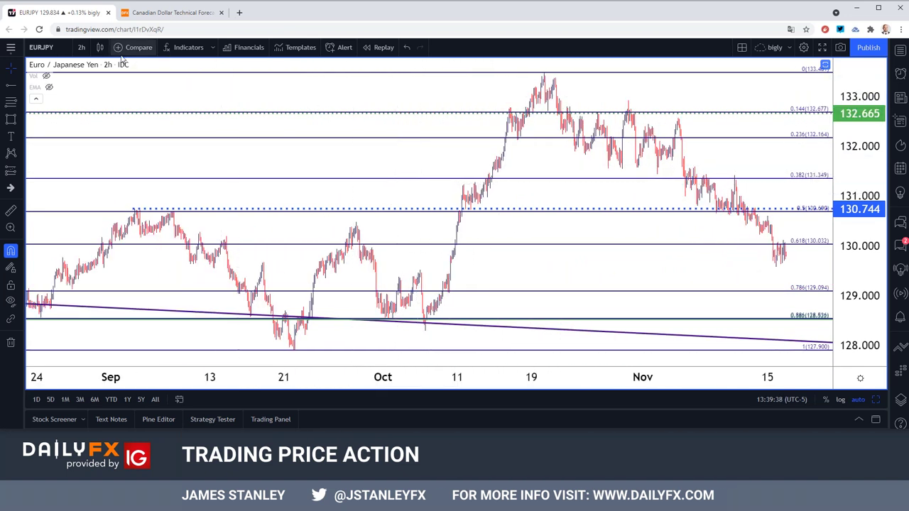
Set EURJPY to the 1 day timeframe and examine price against the Fibonacci levels and purple trendline back to 2020
click(81, 47)
click(86, 283)
scroll(188, 255, up, 4)
scroll(185, 257, up, 2)
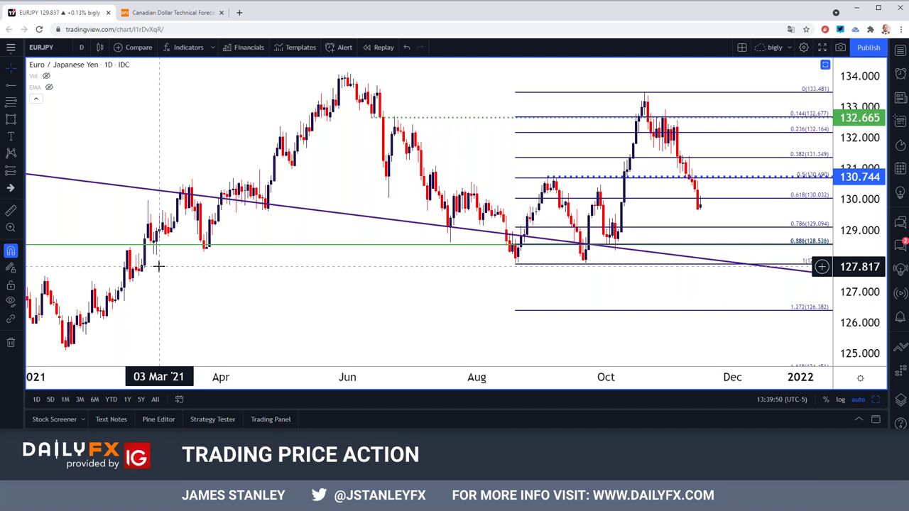
scroll(159, 266, down, 2)
scroll(136, 257, down, 1)
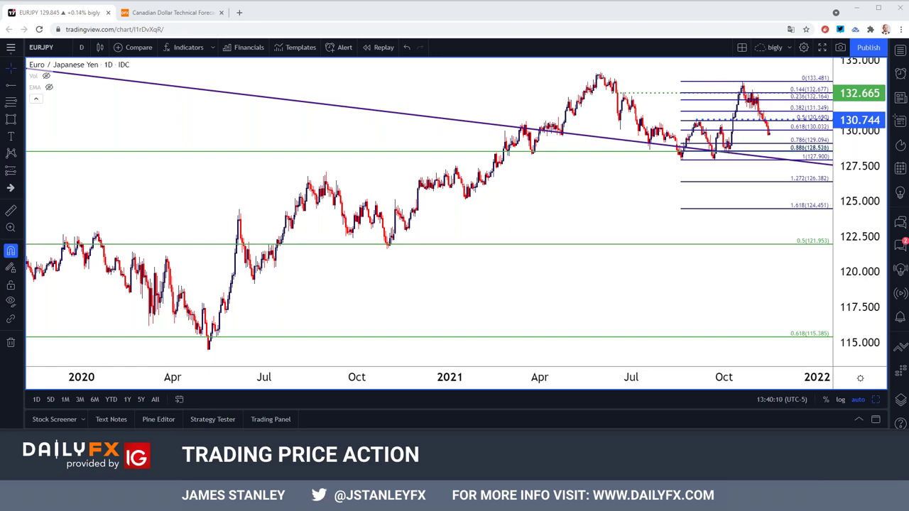
scroll(532, 205, up, 5)
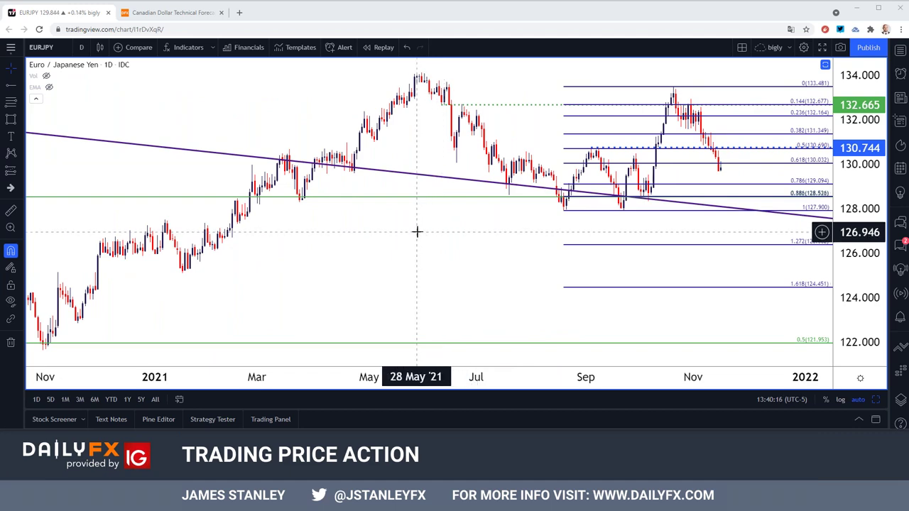
scroll(416, 231, down, 2)
Load the BITSTAMP BTCUSD symbol in the chart and set it to the 4 hours timeframe
click(65, 51)
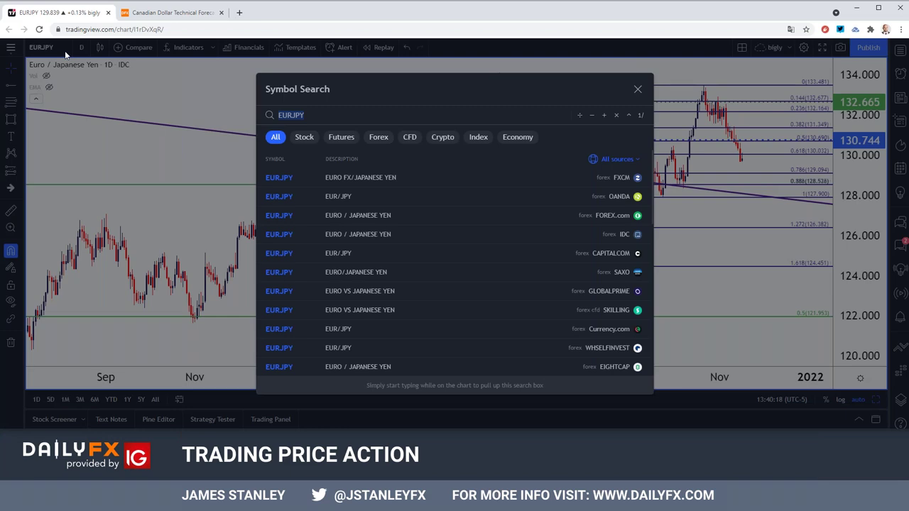
text(BTCUSD)
key(Down)
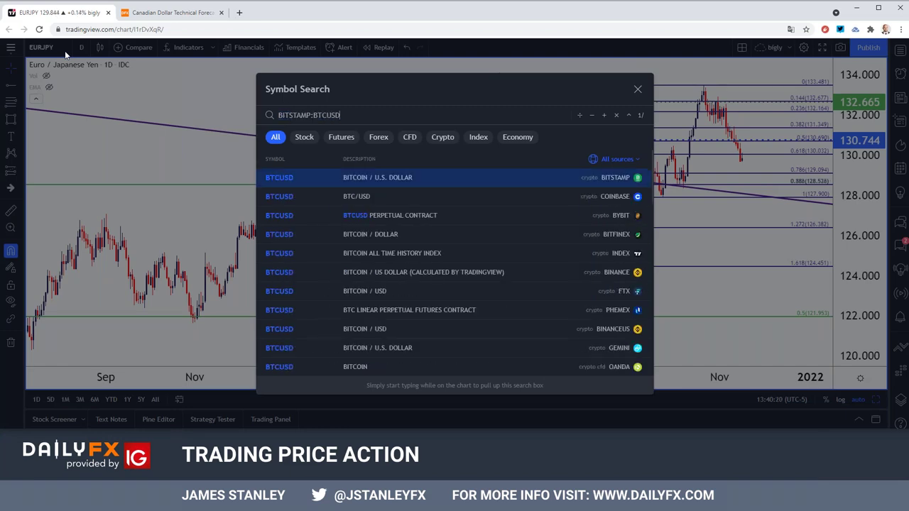
key(Return)
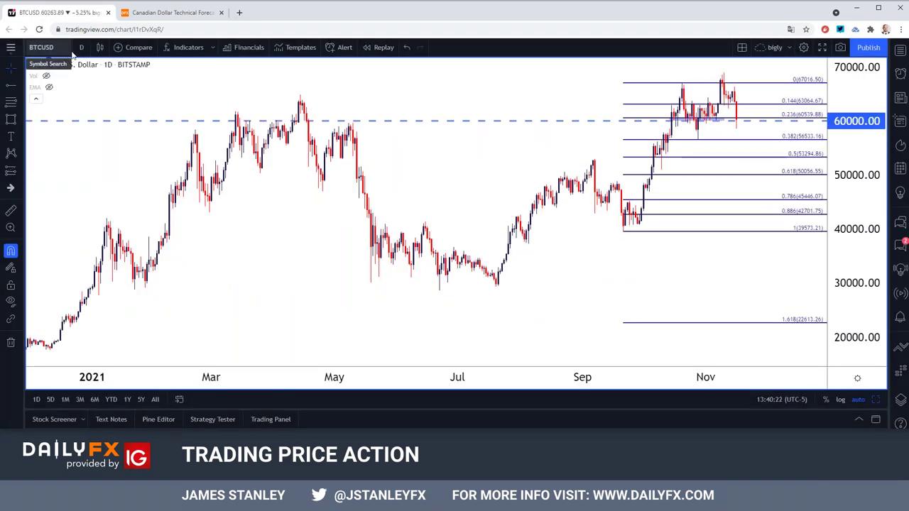
click(81, 46)
click(92, 246)
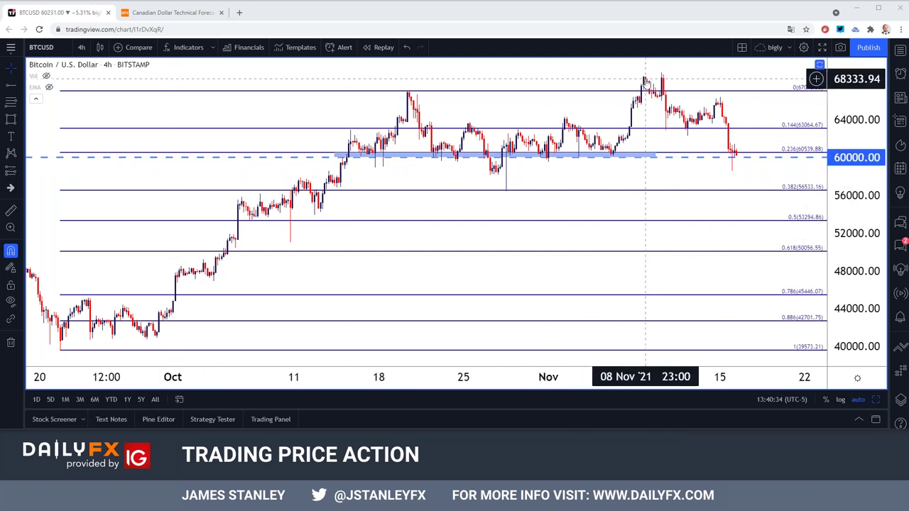
Load the NASDAQ TSLA symbol and view it on the 1 hour timeframe around the 1000.00 level
click(55, 44)
text(TSLA)
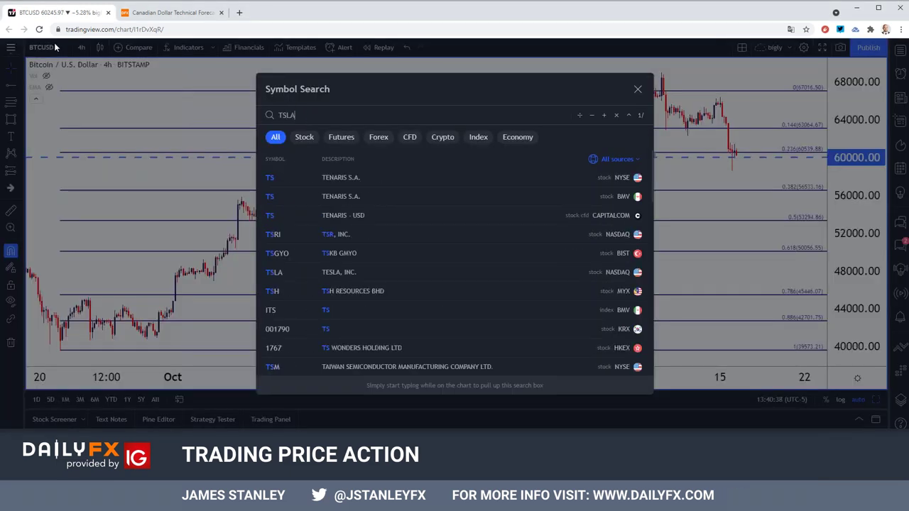
key(Return)
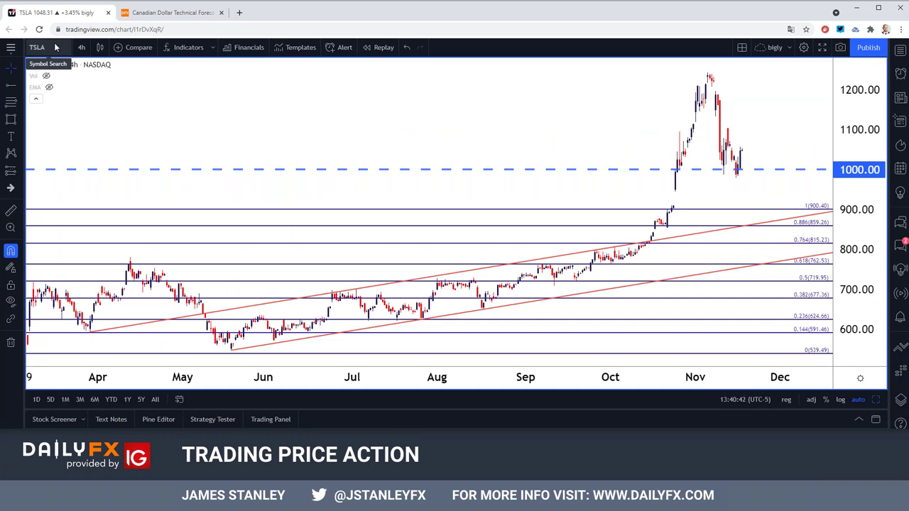
click(81, 46)
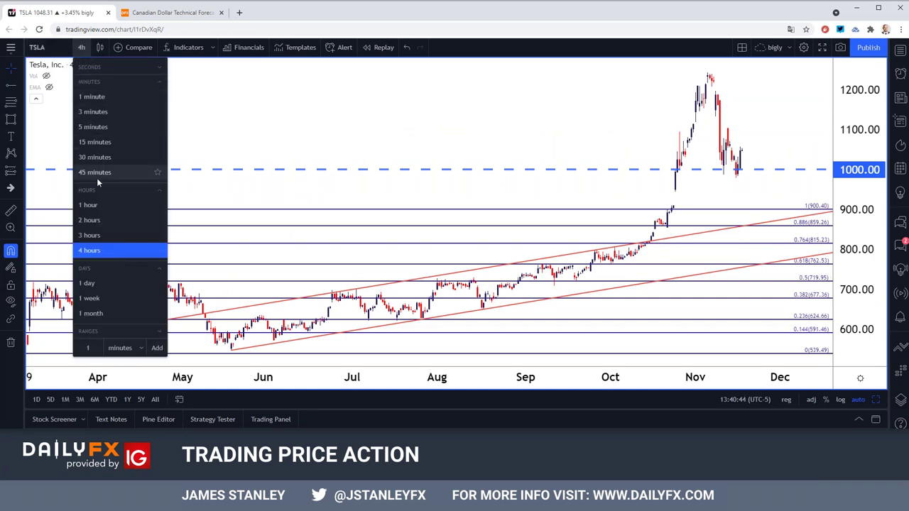
click(129, 202)
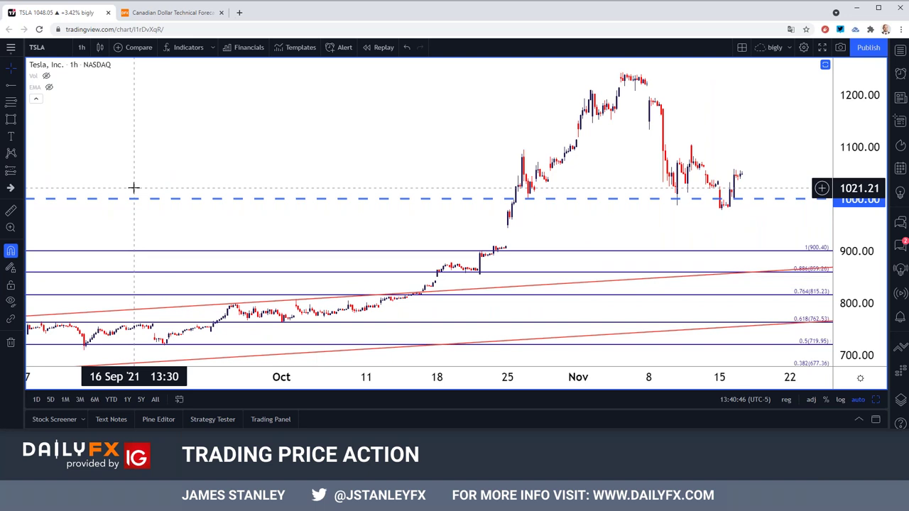
Return the chart to the BITSTAMP BTCUSD symbol
click(61, 54)
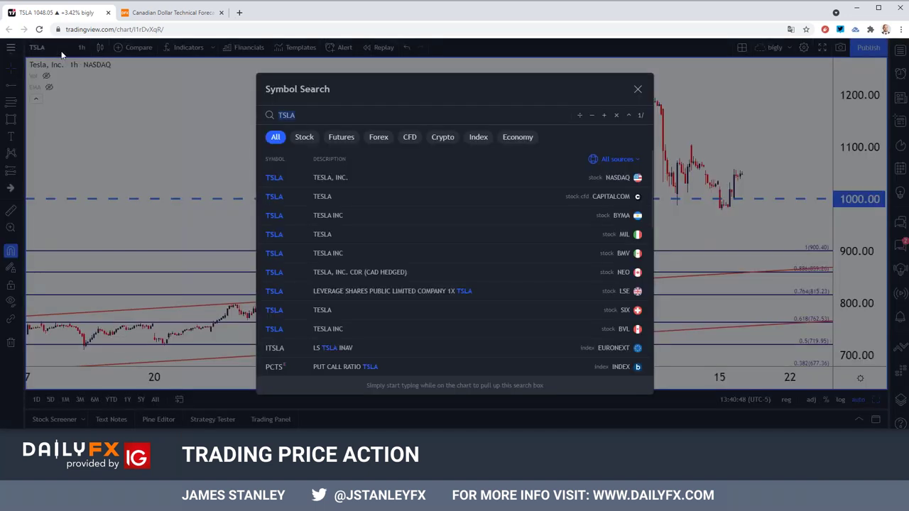
text(BTCUSD)
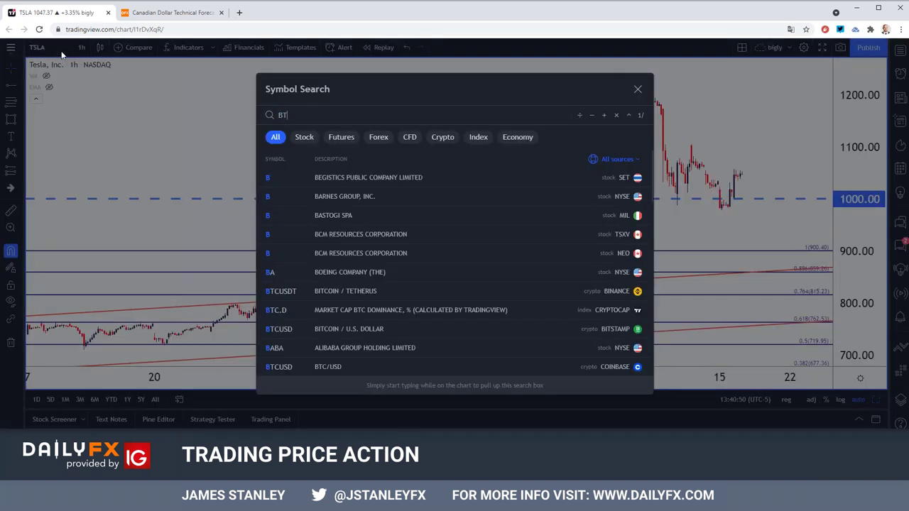
key(Return)
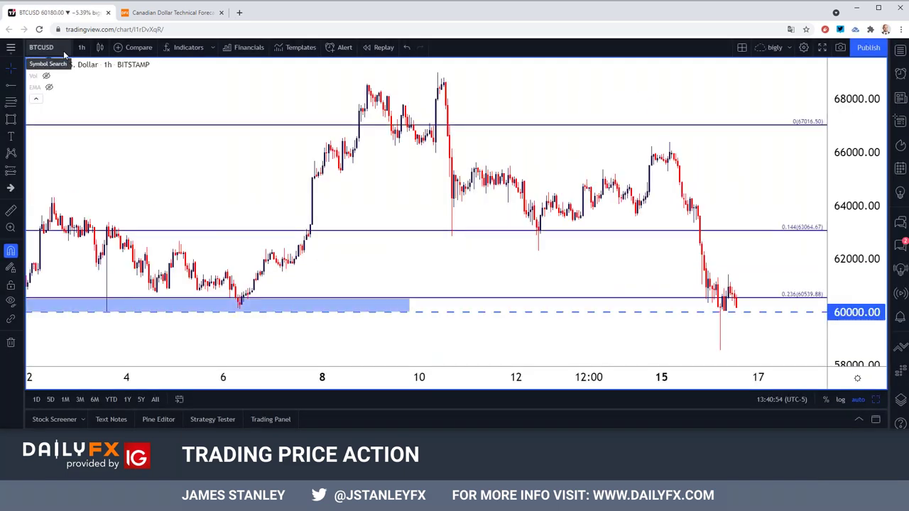
Review BTCUSD on the 1 day timeframe and then on 4 hours against the 60000.00 level and Fibonacci retracement
click(80, 47)
click(94, 300)
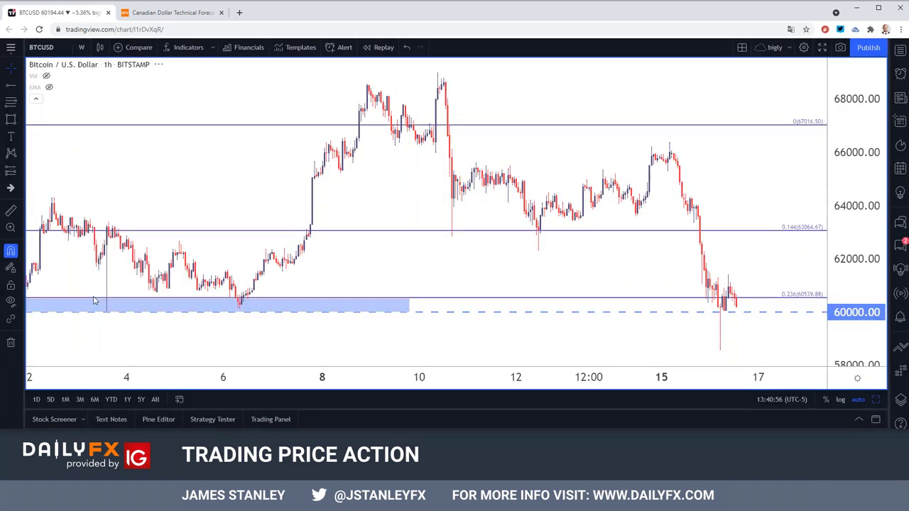
click(81, 47)
click(100, 284)
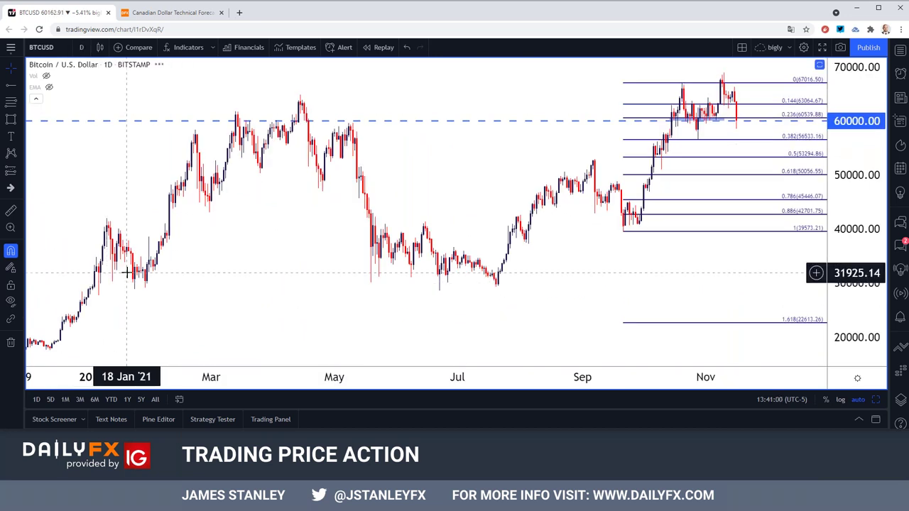
click(82, 48)
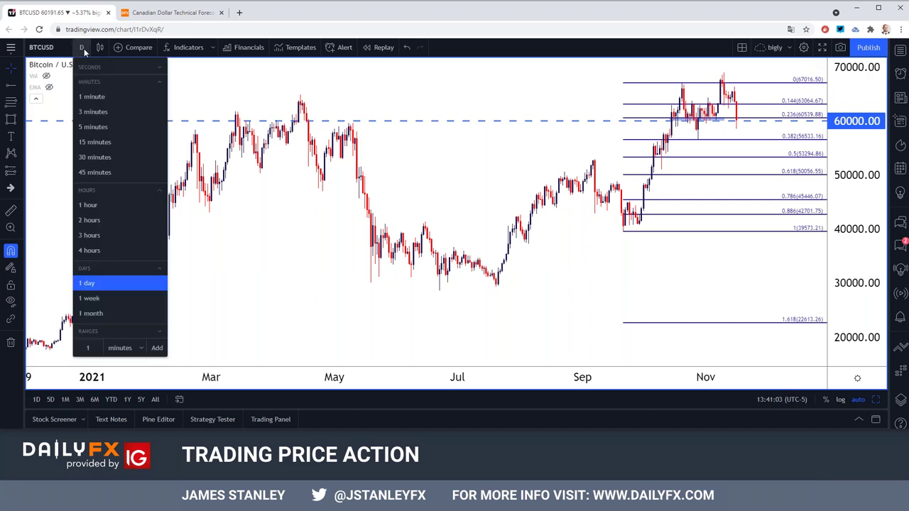
click(92, 251)
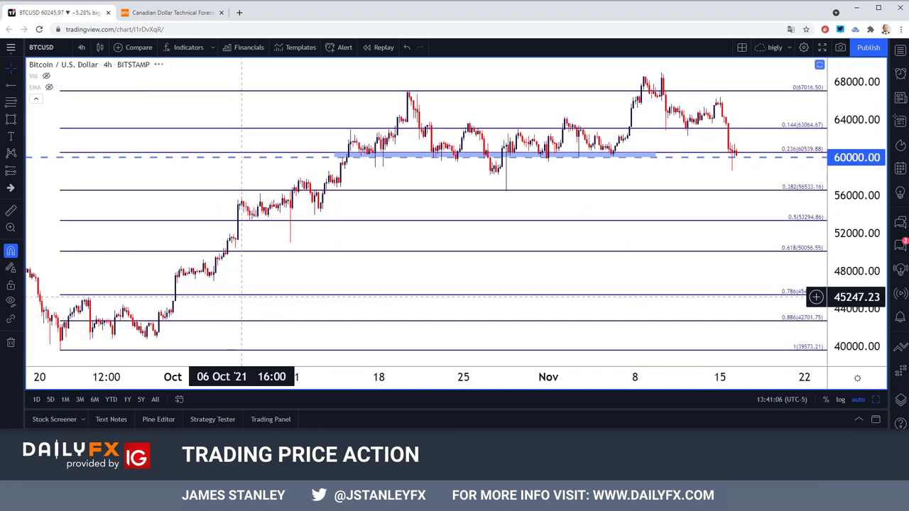
Restore the four-chart layout and maximize the daily BTCUSD chart that has the green and purple Fibonacci levels
click(877, 400)
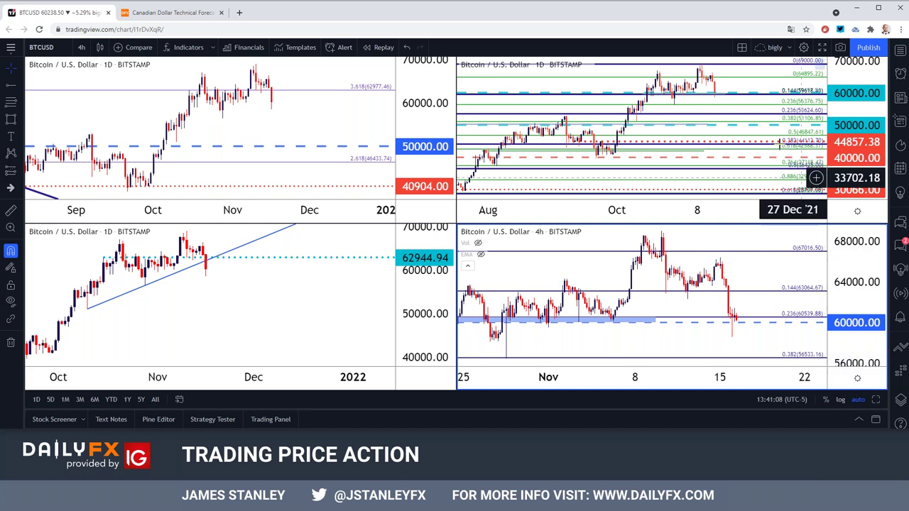
click(778, 126)
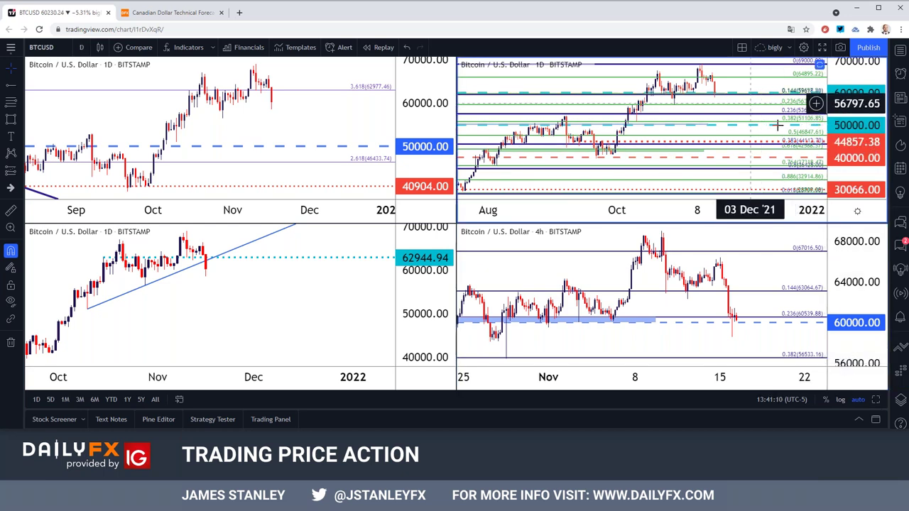
click(875, 399)
scroll(619, 323, up, 3)
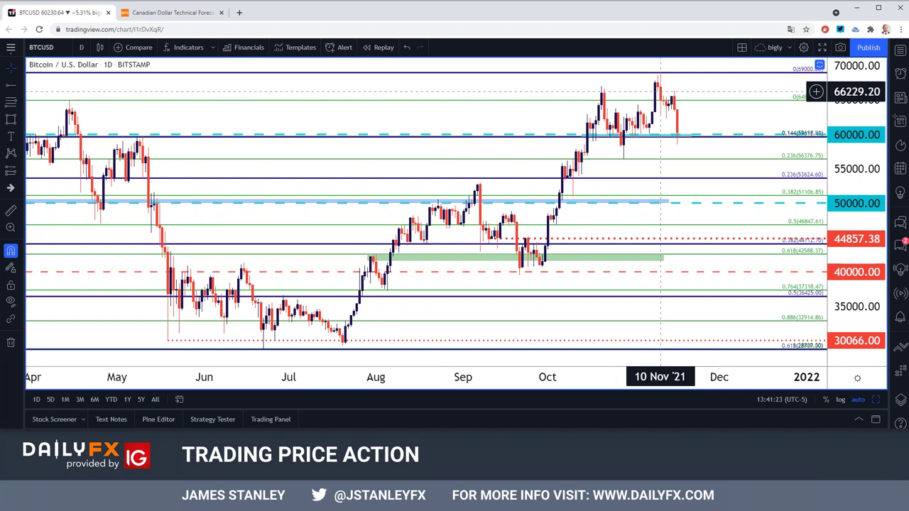
Examine BTCUSD around the 60000.00 zone on the 4 hours timeframe, then return to the 1 day timeframe
click(81, 47)
click(106, 257)
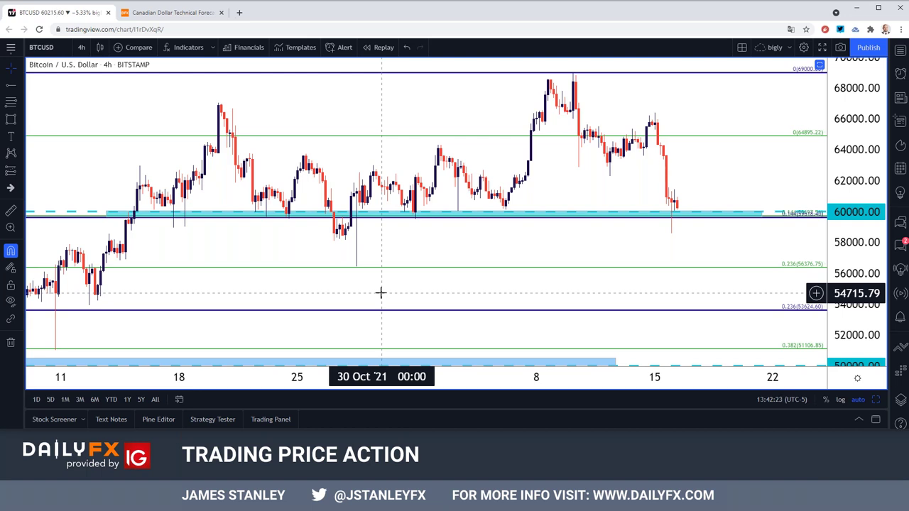
click(81, 47)
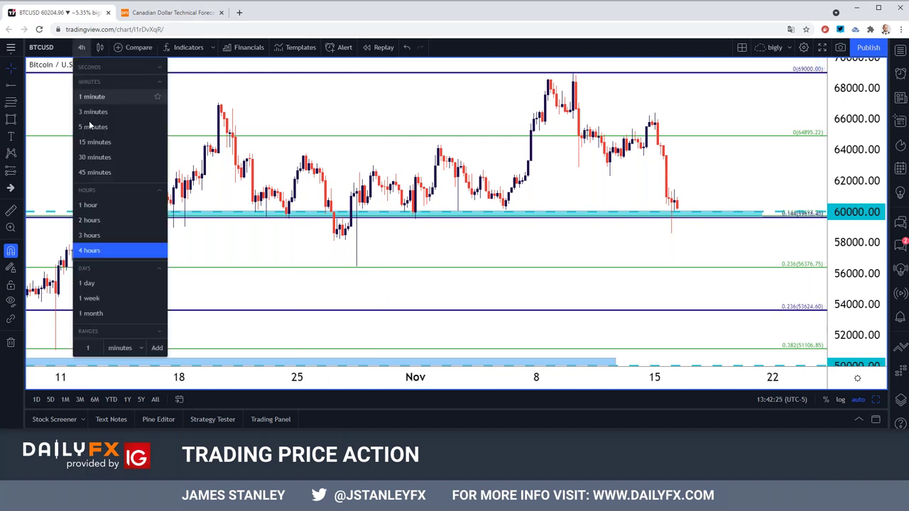
click(86, 284)
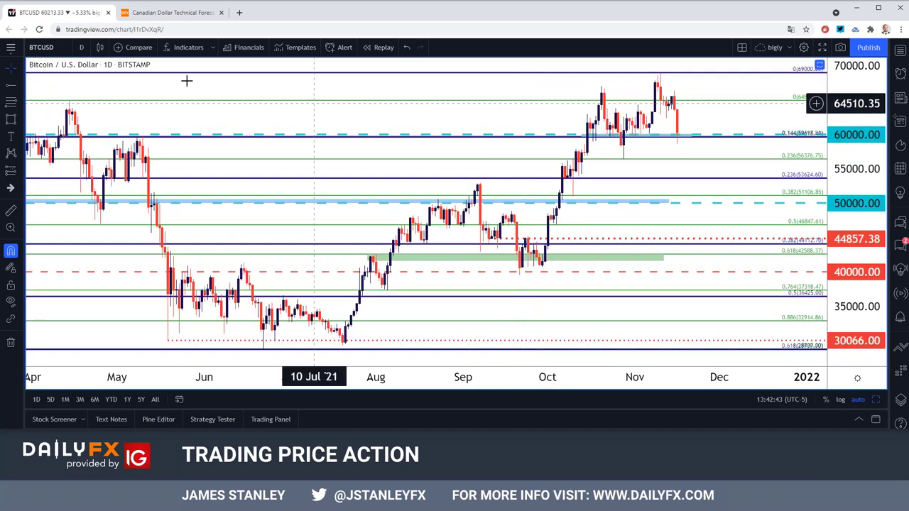
Load the BITSTAMP ETHUSD symbol in the chart
click(64, 54)
text(EH)
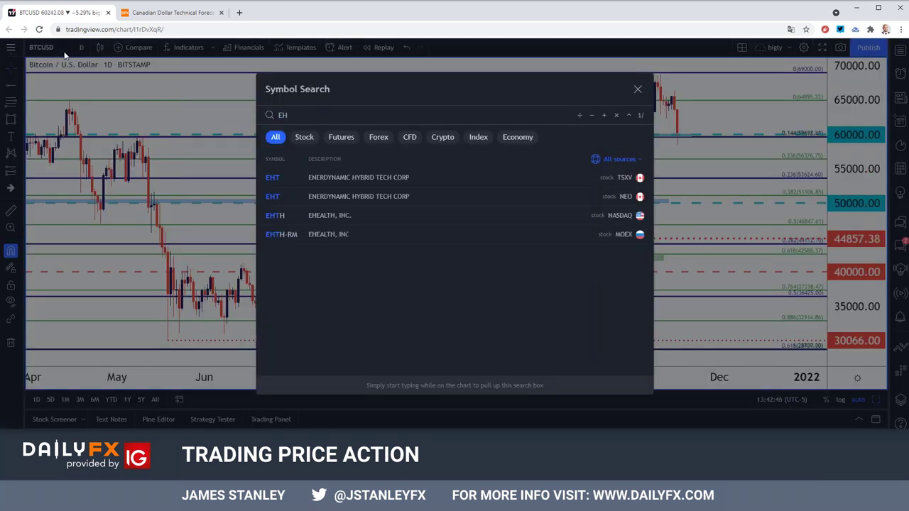
key(BackSpace)
text(THUSD)
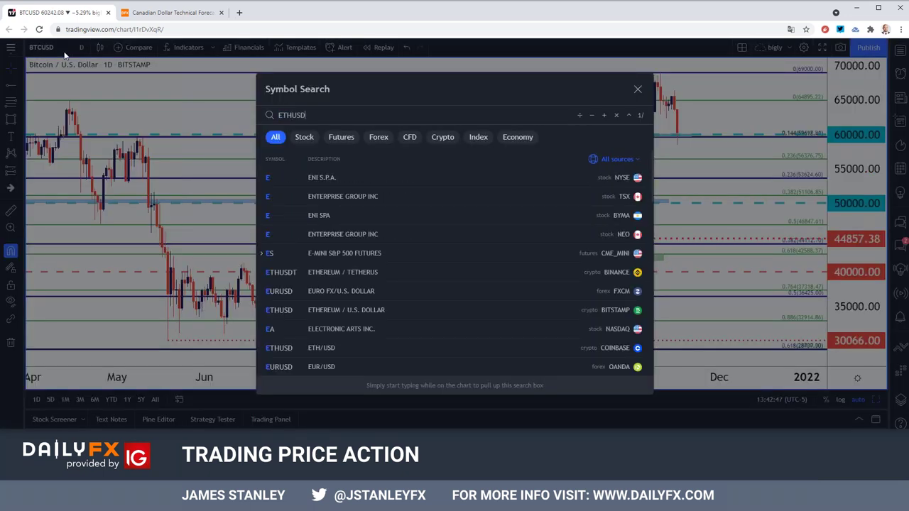
key(Down)
key(Return)
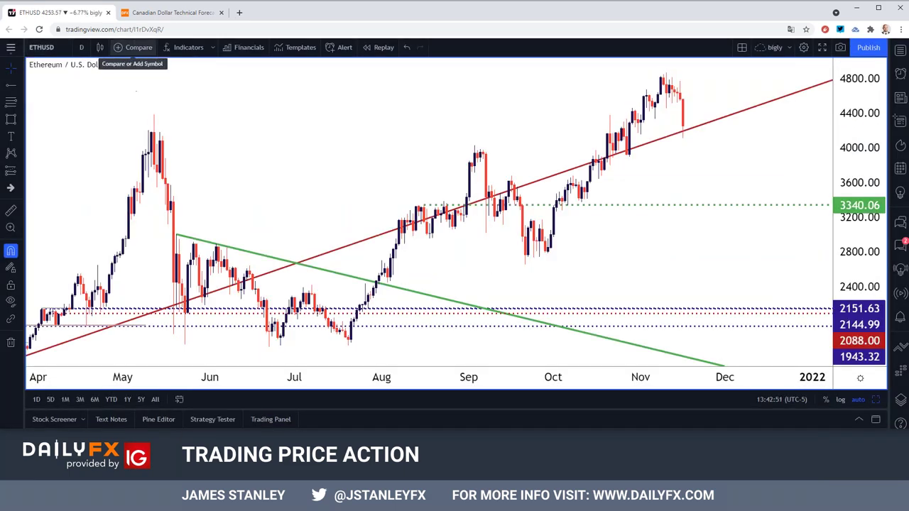
Maximize the 4-hour ETHUSD chart with the green channel and switch it to the 1 day timeframe
click(877, 402)
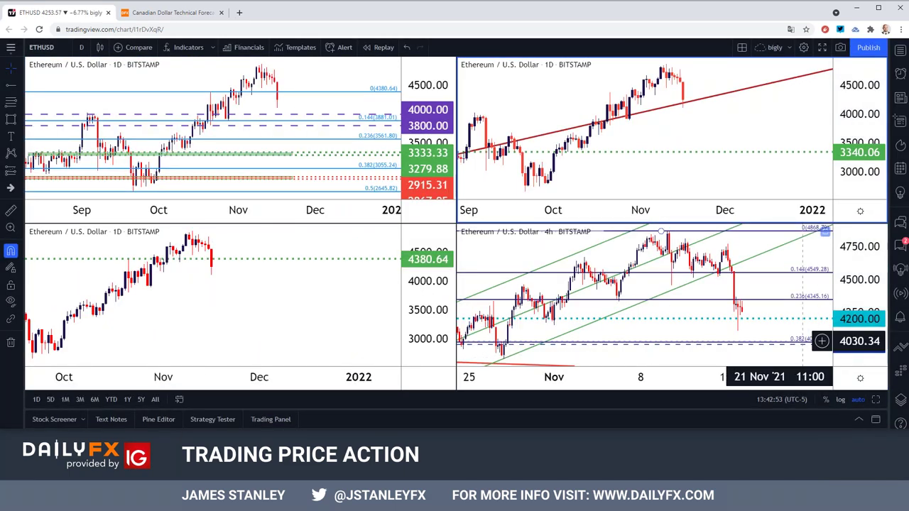
click(877, 402)
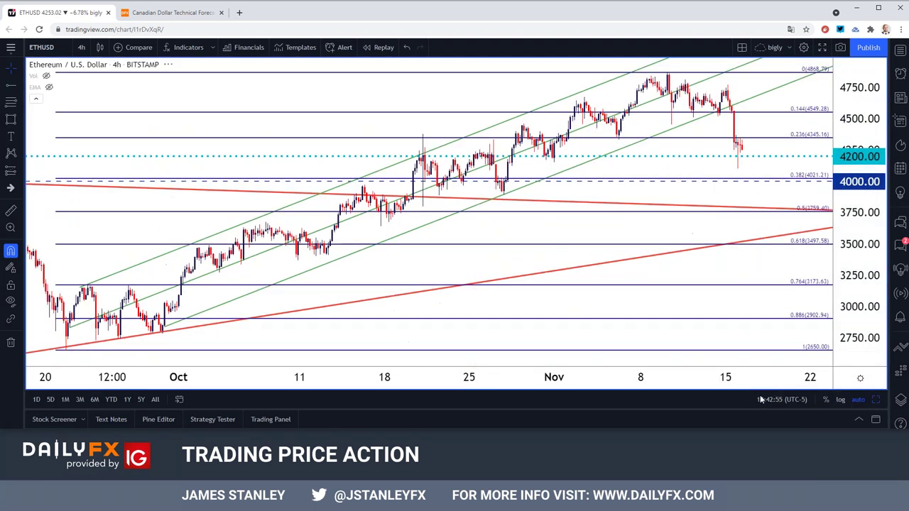
click(81, 47)
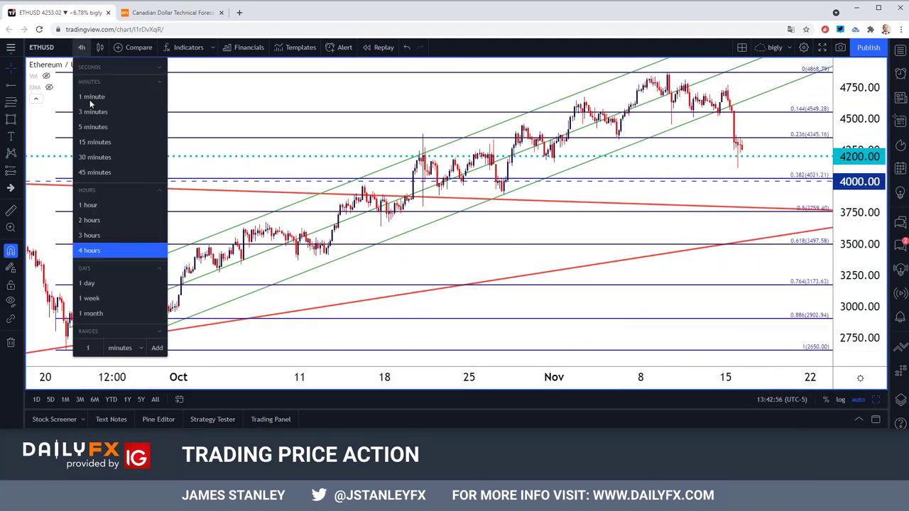
click(98, 283)
scroll(191, 278, down, 3)
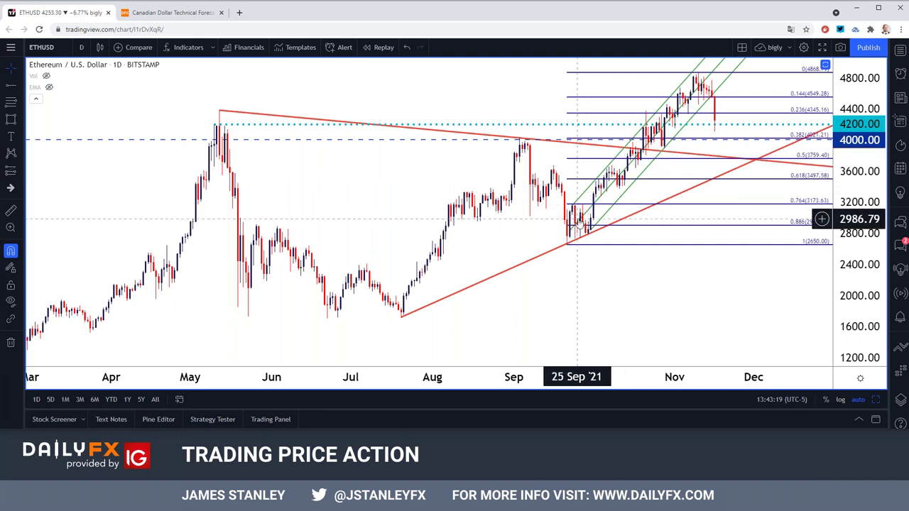
scroll(492, 240, up, 2)
scroll(492, 240, up, 1)
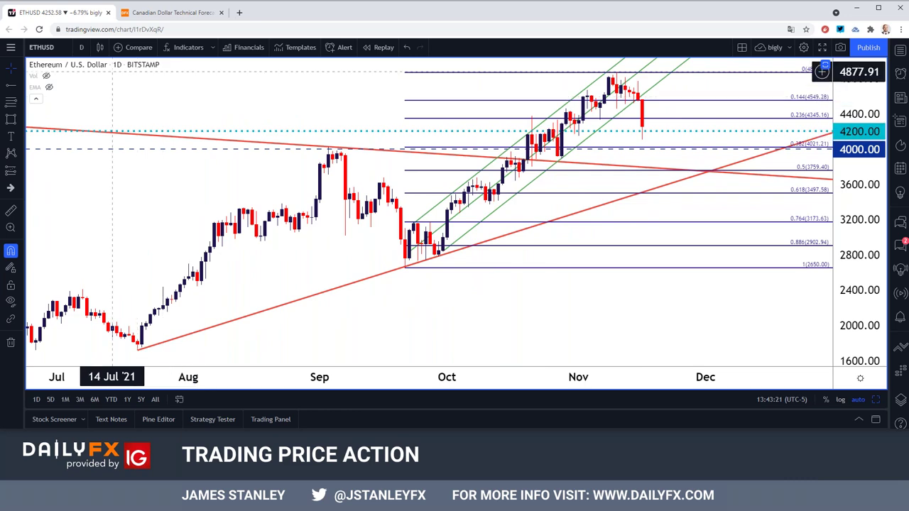
Examine ETHUSD on the 4 hours timeframe against the green channel and the 4200.00 level
click(81, 47)
click(111, 250)
scroll(276, 218, down, 4)
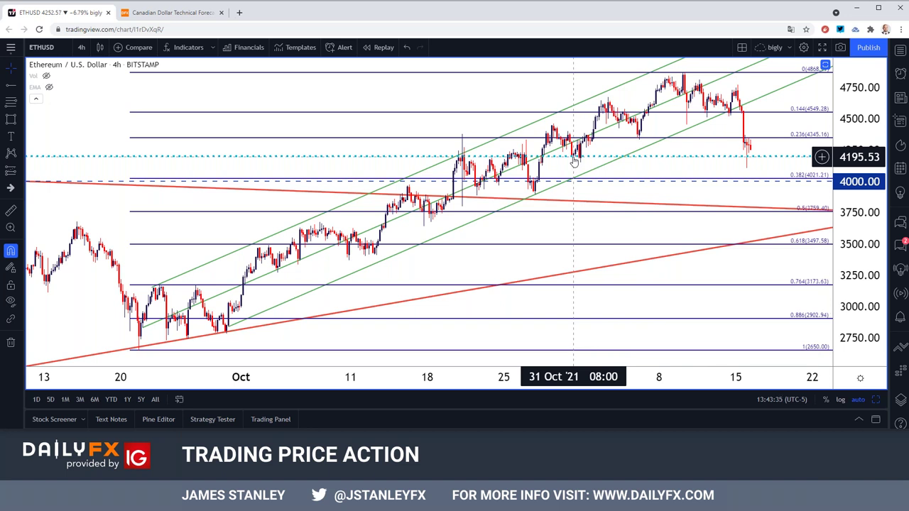
Set ETHUSD back to the 1 day timeframe and examine price against the red trendlines, Fibonacci levels and 4000.00 level
click(81, 47)
click(91, 282)
scroll(234, 268, up, 2)
scroll(234, 268, up, 1)
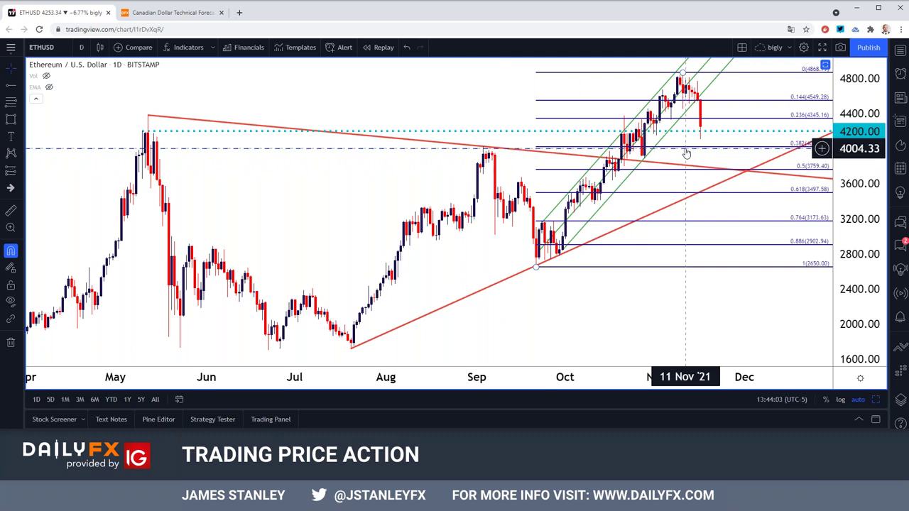
scroll(685, 151, down, 1)
scroll(684, 149, up, 1)
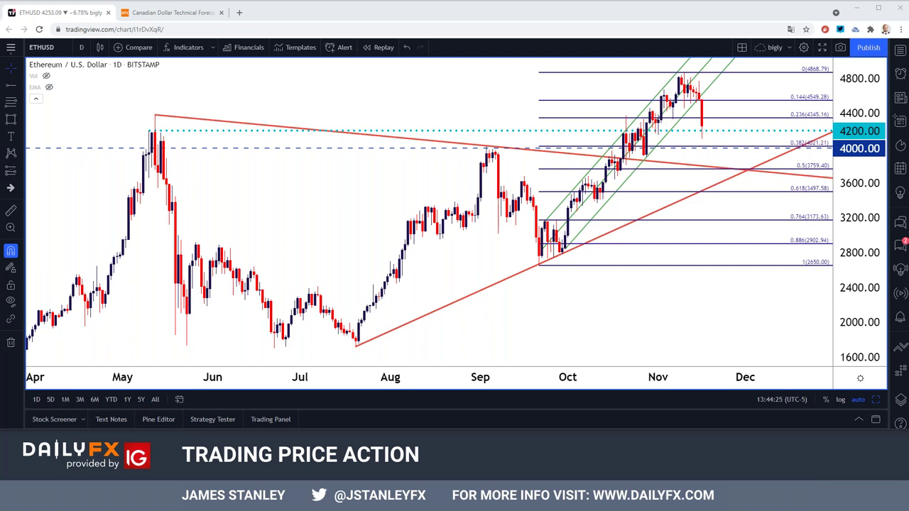
Load the CME_MINI ES1! symbol and restore the four-chart layout
click(60, 49)
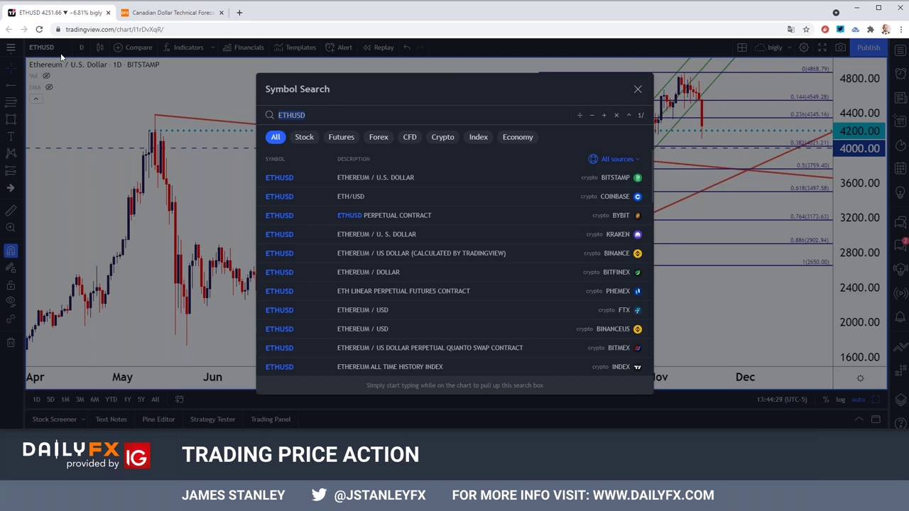
text(cme_mini:es1!)
key(Return)
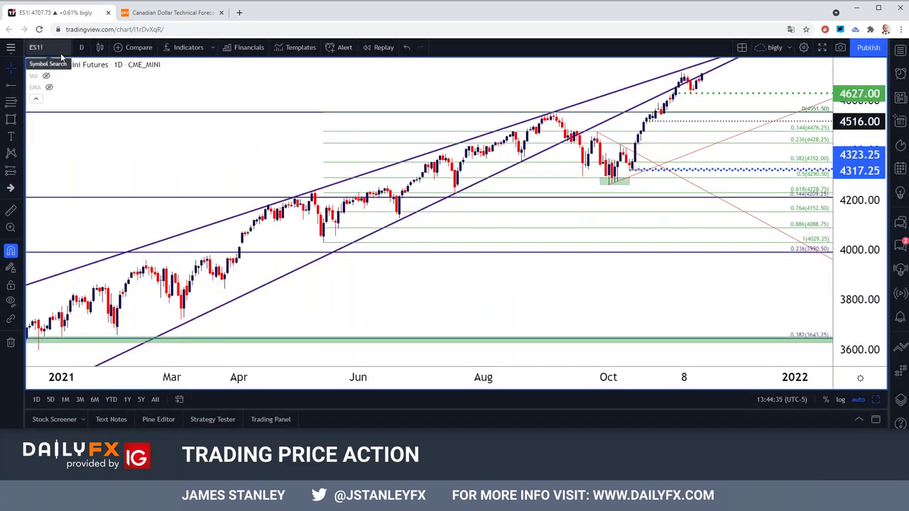
key(alt+Return)
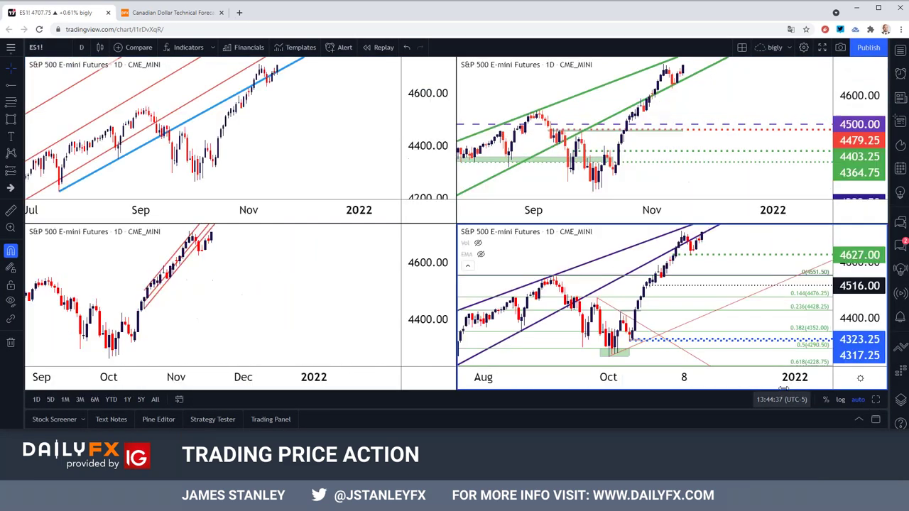
Maximize the daily ES1! chart with the green trendlines and examine price against them and the 4500.00 level
click(737, 104)
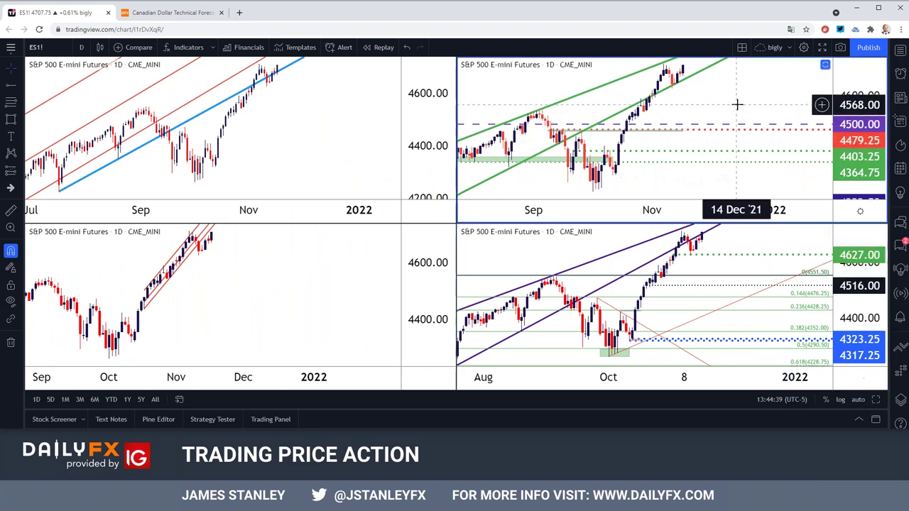
click(875, 401)
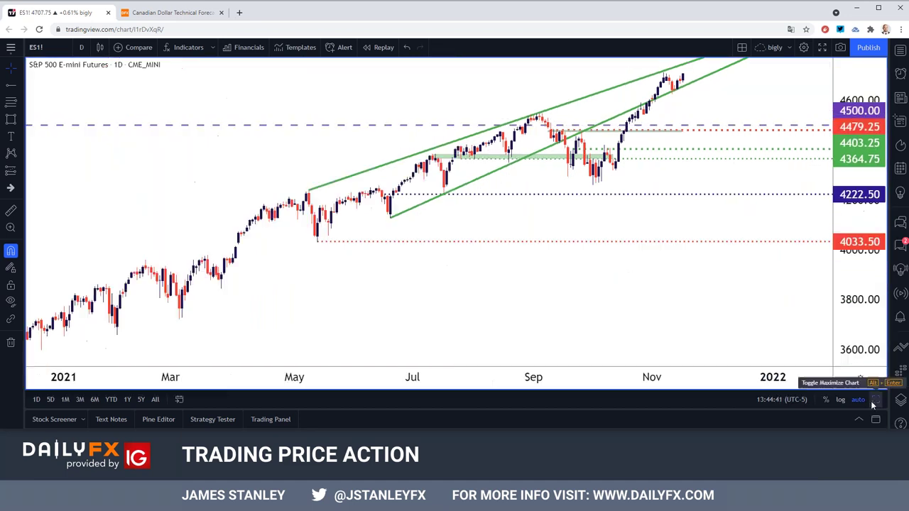
scroll(685, 320, up, 3)
scroll(614, 284, up, 2)
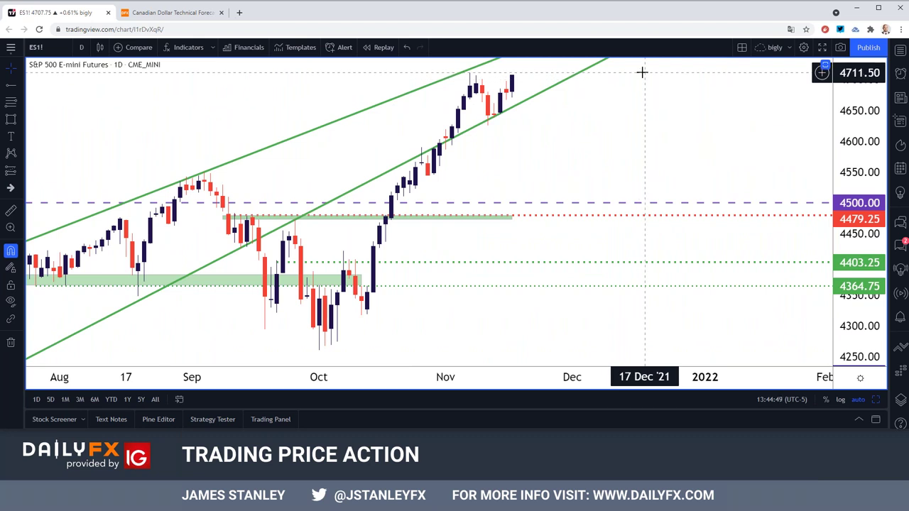
scroll(642, 72, down, 2)
scroll(642, 74, down, 2)
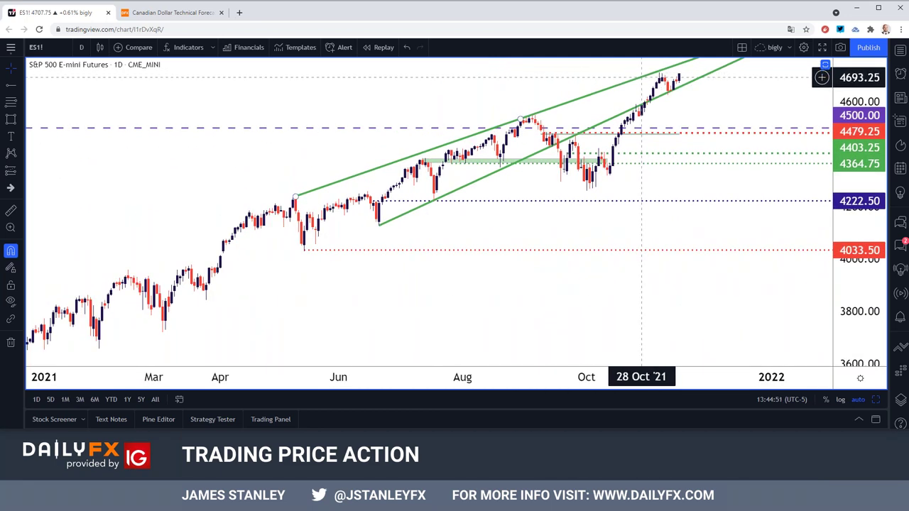
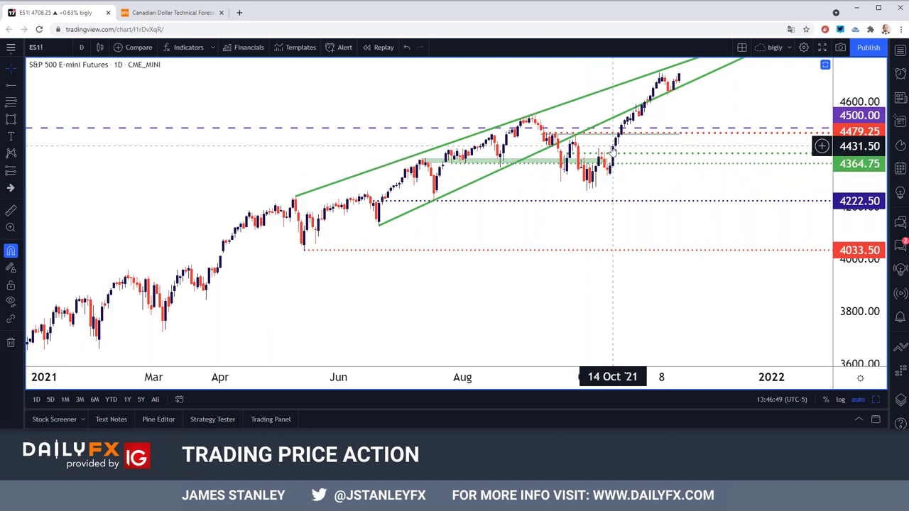
scroll(582, 179, down, 3)
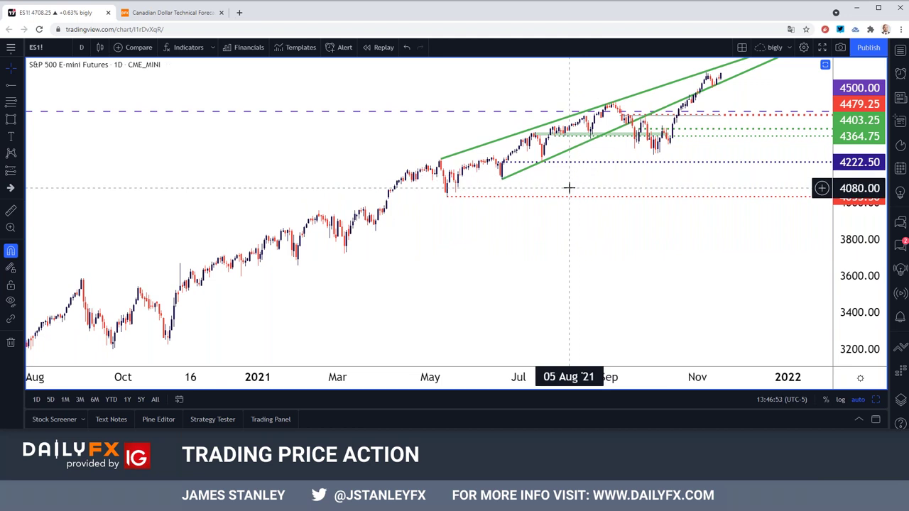
scroll(569, 188, up, 3)
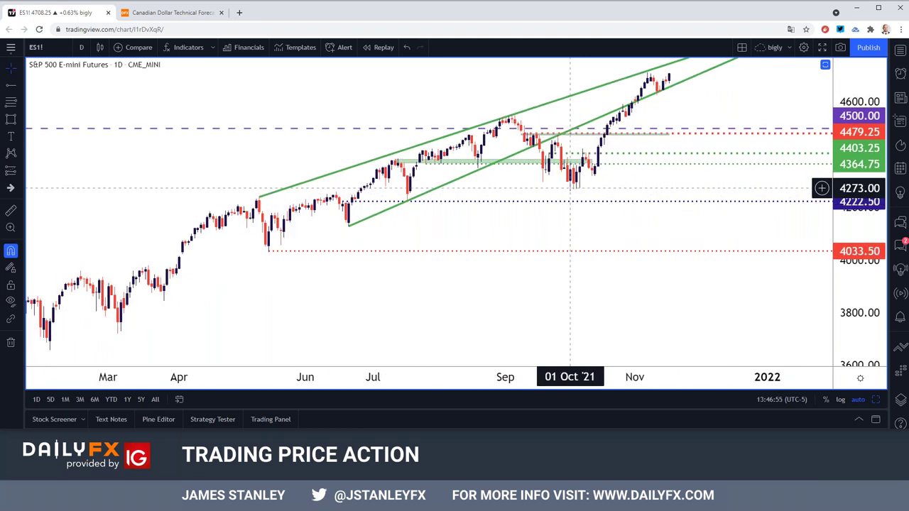
scroll(570, 188, up, 2)
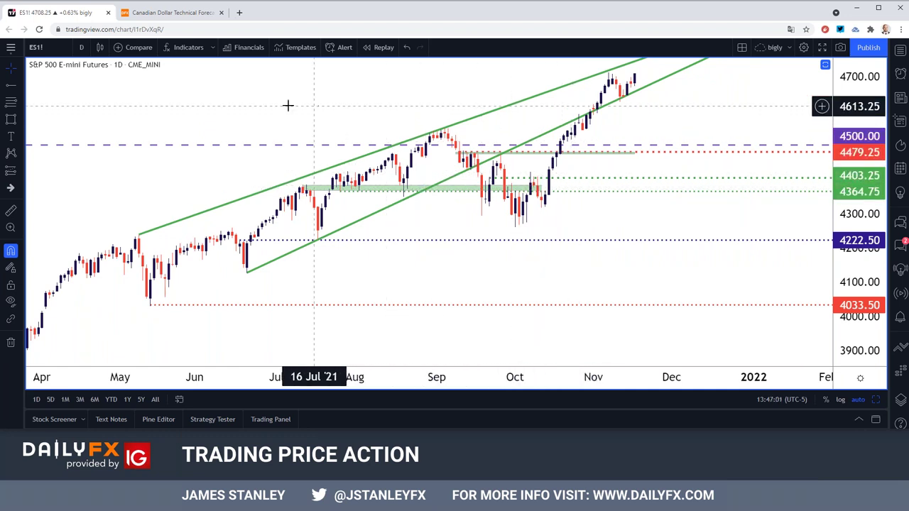
Load the CME_MINI NQ1! continuous futures symbol in the maximized daily chart
click(52, 50)
text(NQ1!)
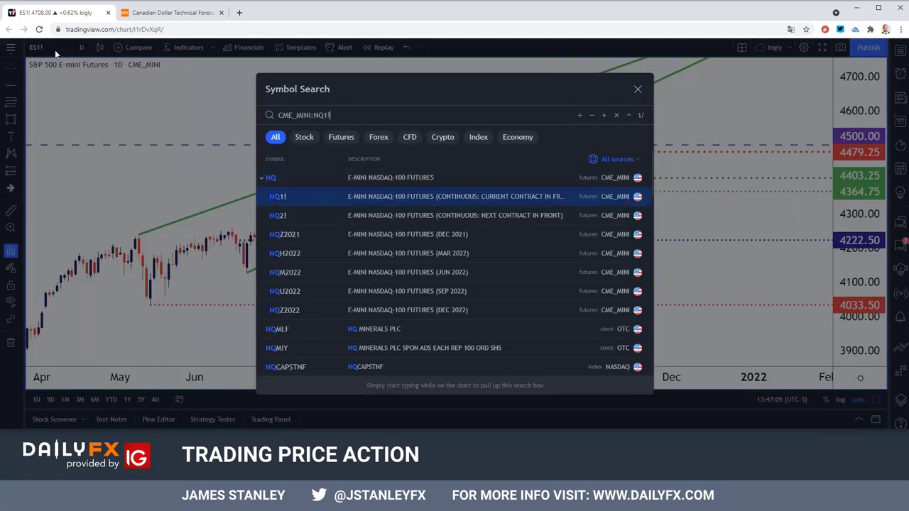
key(Return)
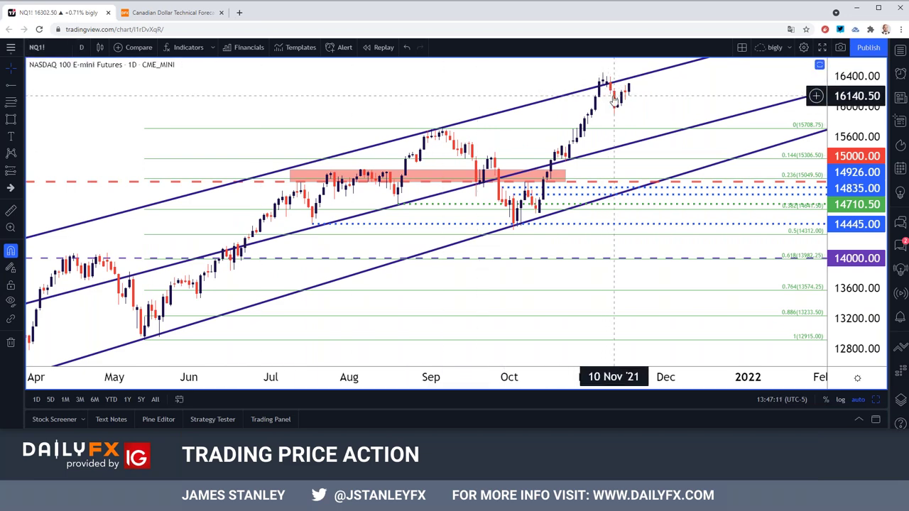
Examine daily NQ1! price against the dark blue channel, Fibonacci levels and marked horizontal levels since late 2020
scroll(613, 99, down, 3)
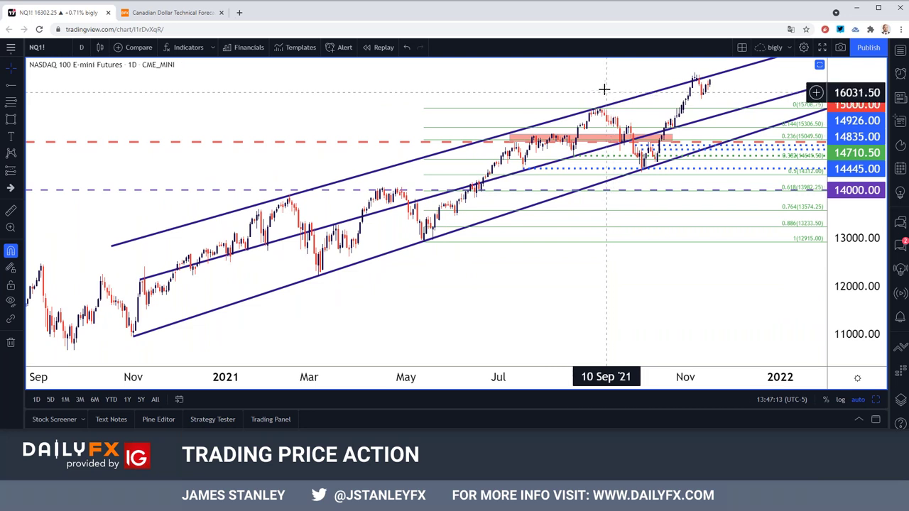
scroll(590, 83, right, 1)
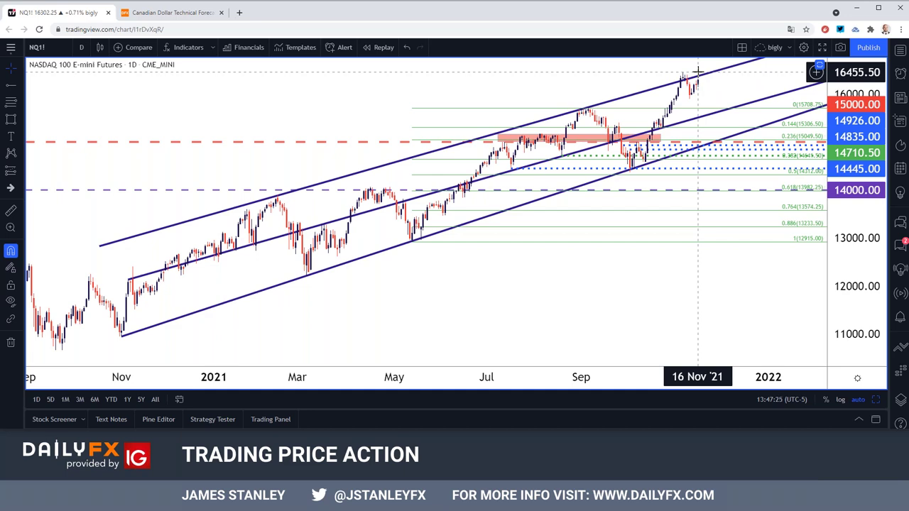
scroll(694, 71, up, 2)
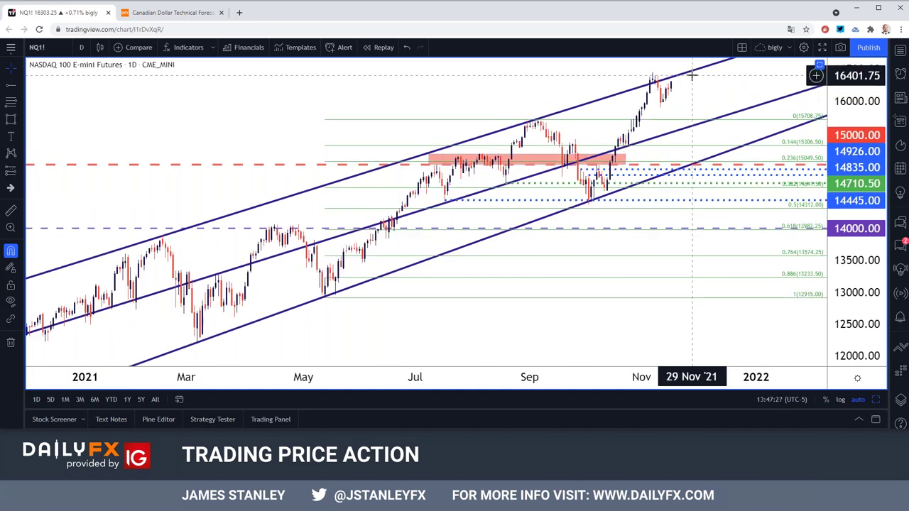
scroll(692, 76, up, 2)
scroll(690, 78, down, 2)
scroll(690, 78, down, 4)
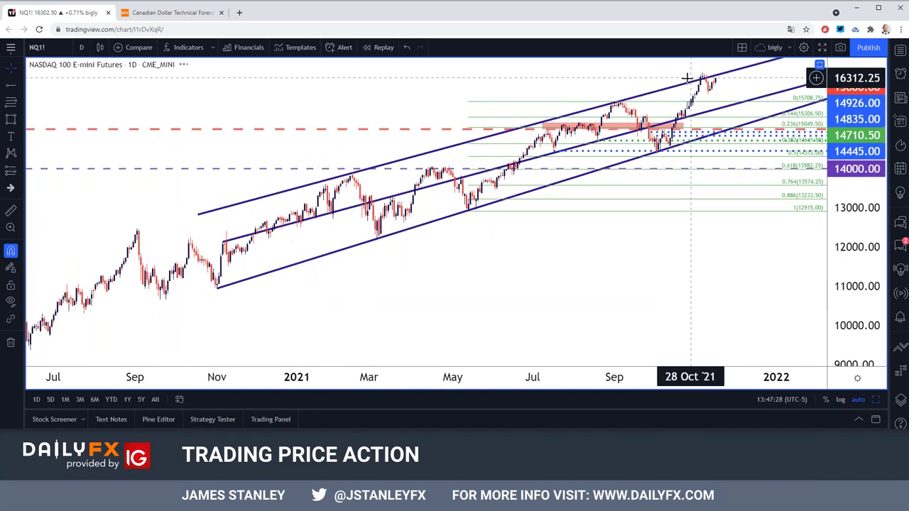
scroll(394, 193, up, 1)
scroll(395, 193, up, 1)
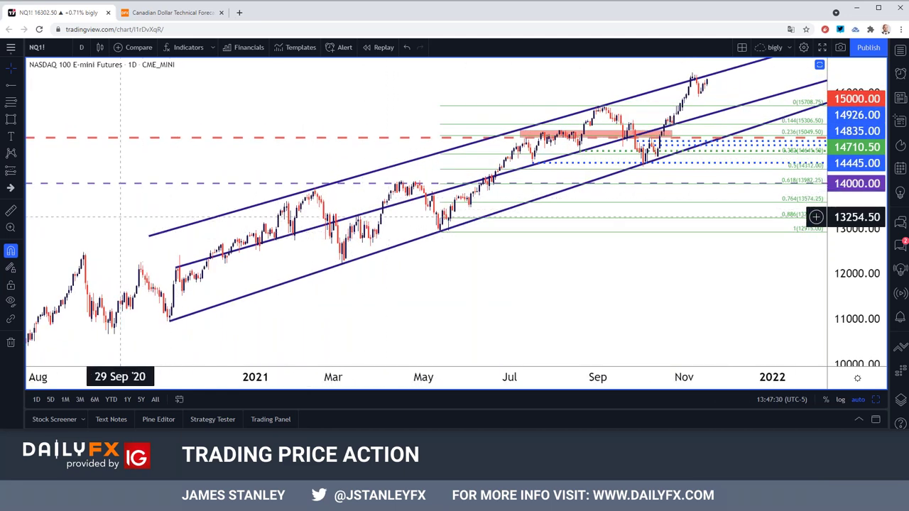